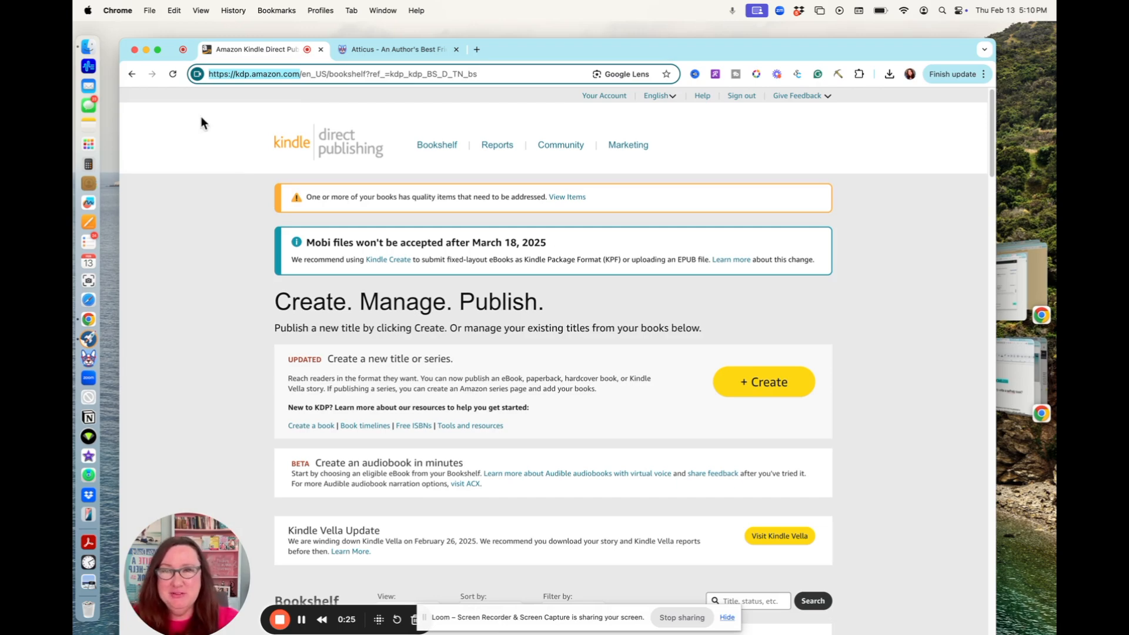
Step: Examine the notice about Mobi files no longer being accepted and the recommended EPUB file upload
{"action": "left_click_drag", "start_coordinate": [308, 243], "coordinate": [559, 246]}
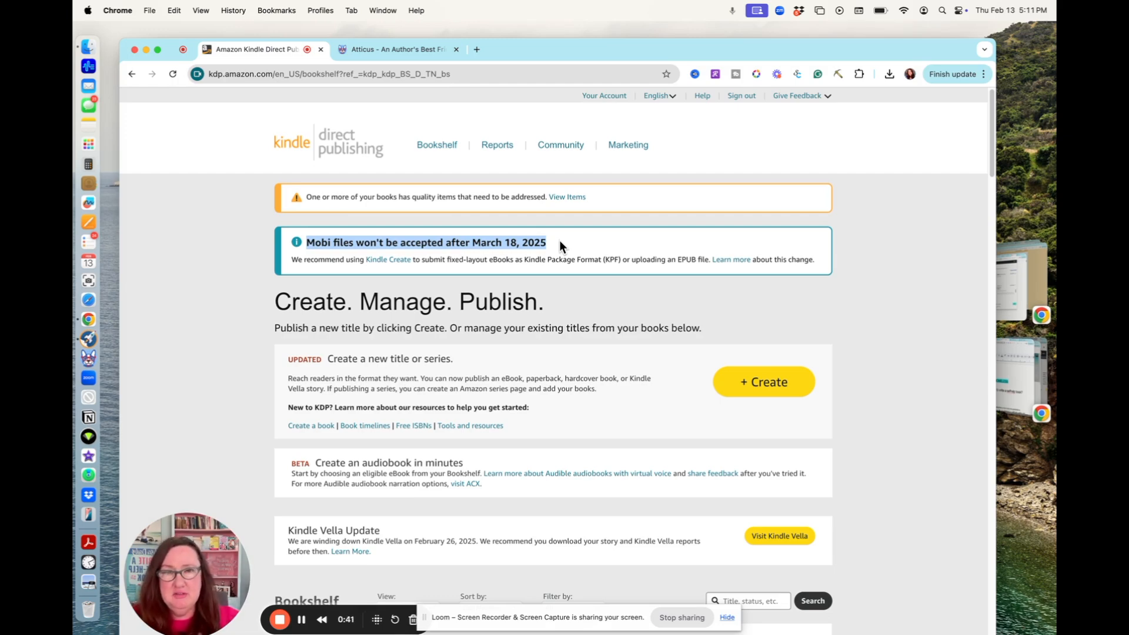
{"action": "left_click", "coordinate": [700, 259]}
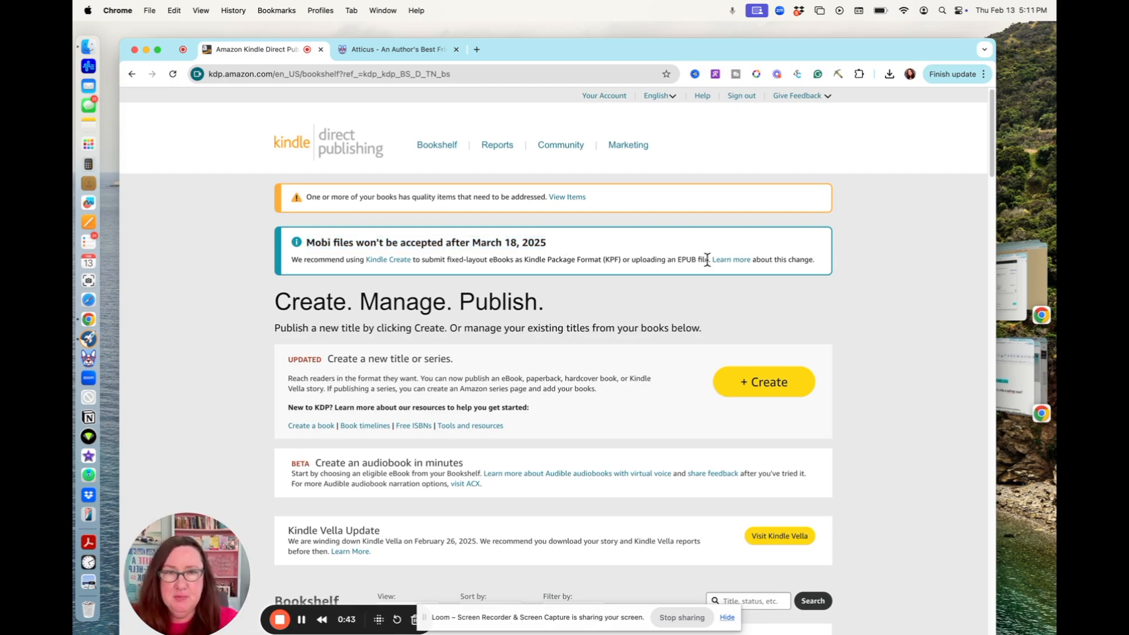
{"action": "left_click_drag", "start_coordinate": [677, 259], "coordinate": [709, 260]}
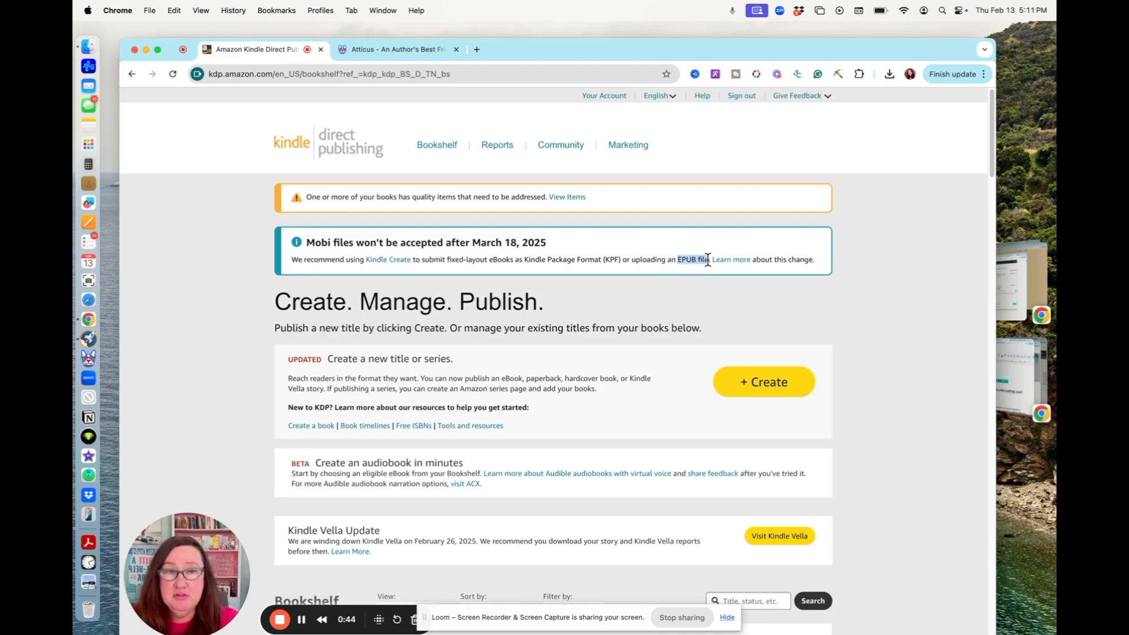
{"action": "left_click", "coordinate": [669, 237]}
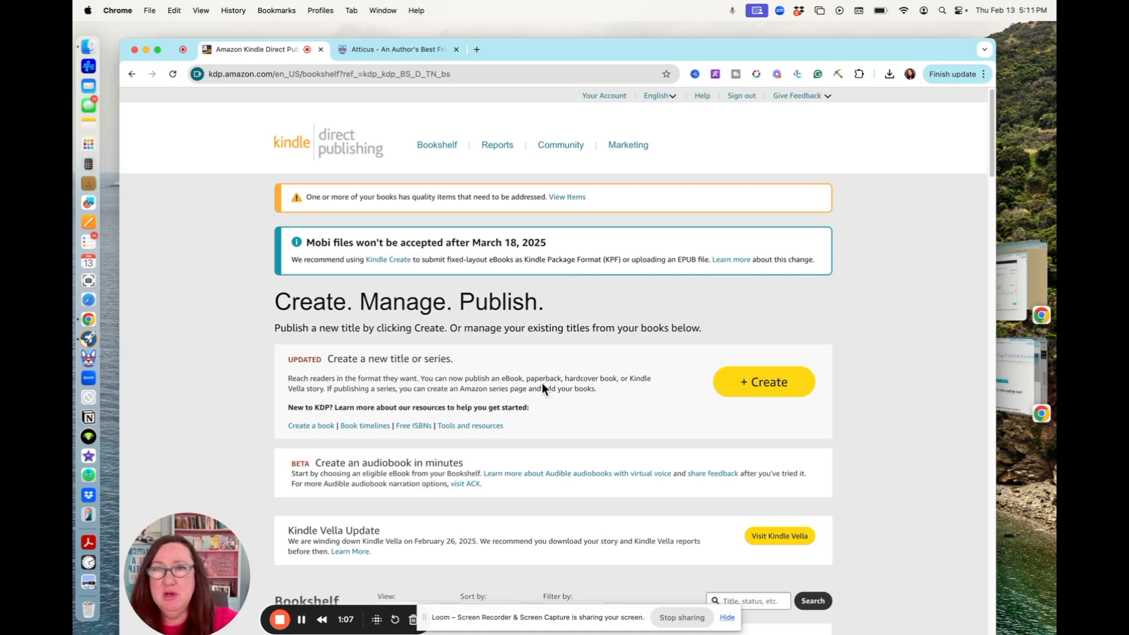
Step: Start creating a new title as a Kindle eBook
{"action": "left_click", "coordinate": [762, 388]}
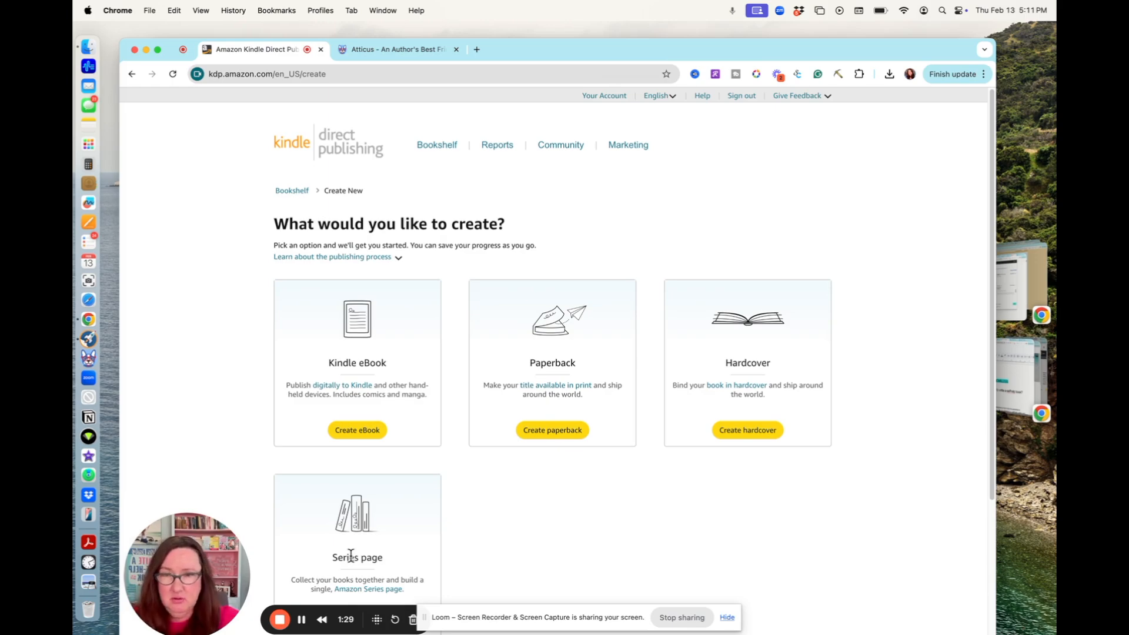
{"action": "left_click", "coordinate": [364, 433]}
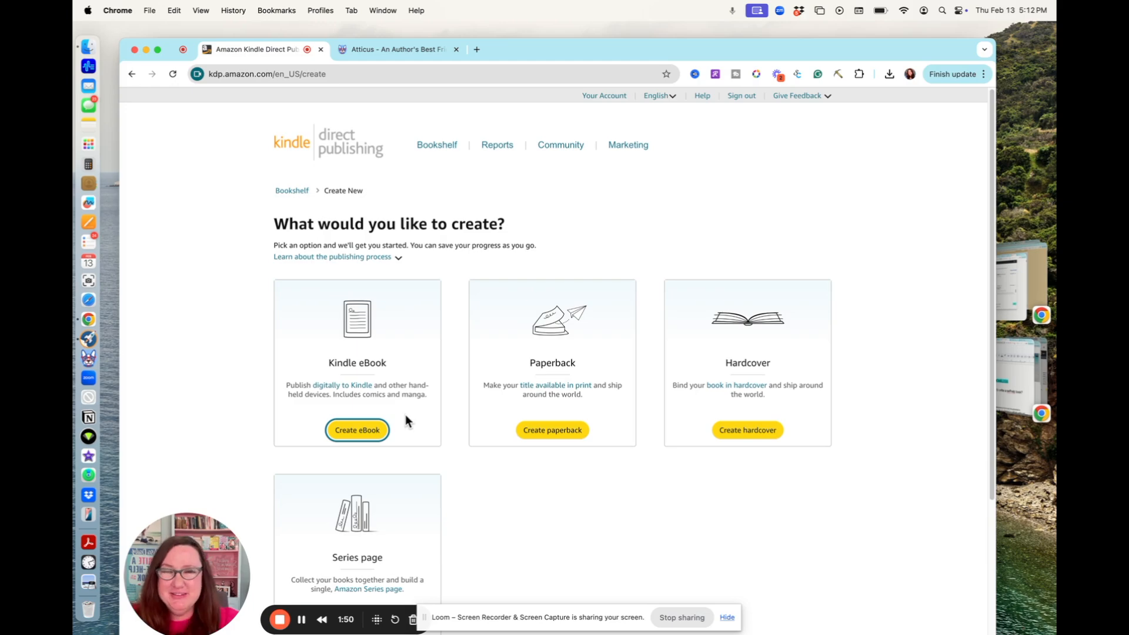
{"action": "left_click", "coordinate": [364, 432]}
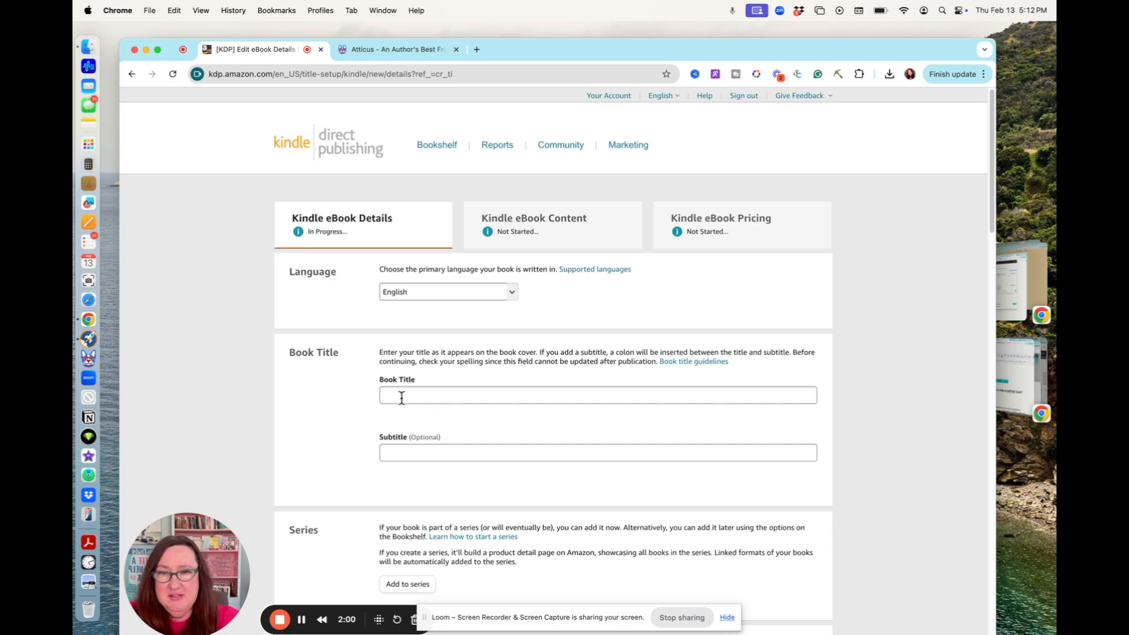
Step: Enter "What 7-Figure Authors Do Differently" as the book title
{"action": "left_click", "coordinate": [402, 395]}
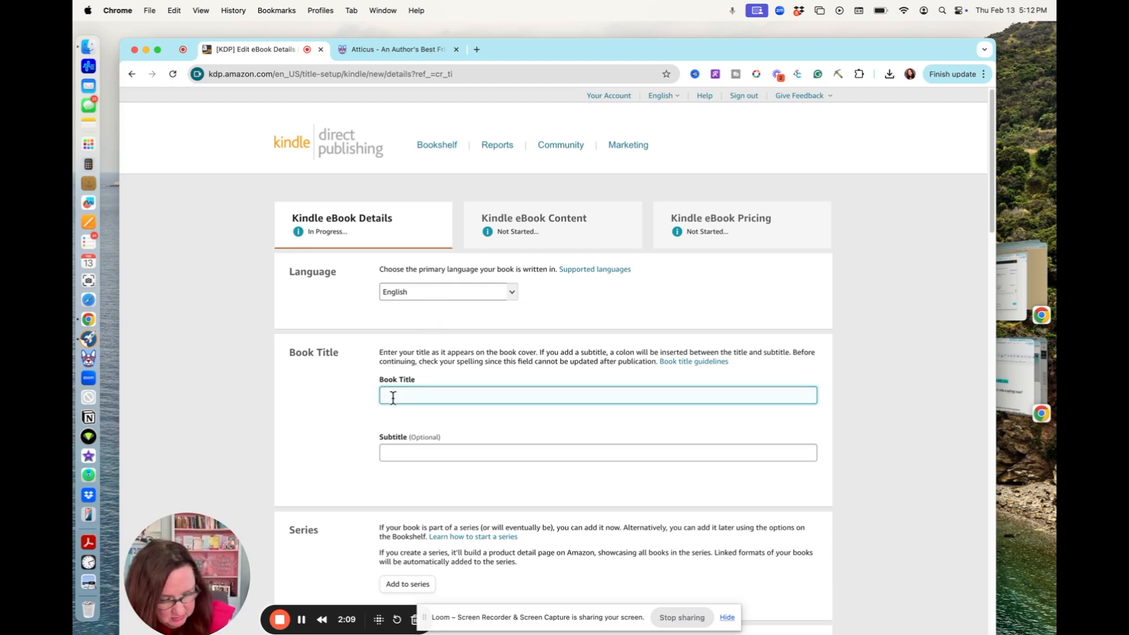
{"action": "type", "text": "Wh"}
{"action": "type", "text": "at "}
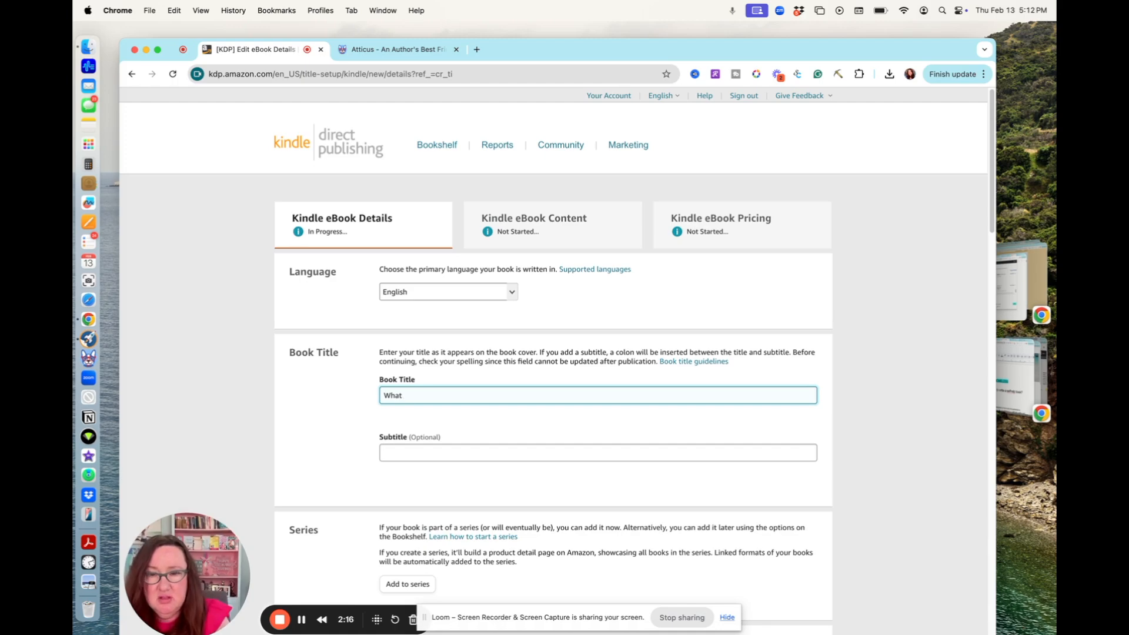
{"action": "type", "text": "7-Fig"}
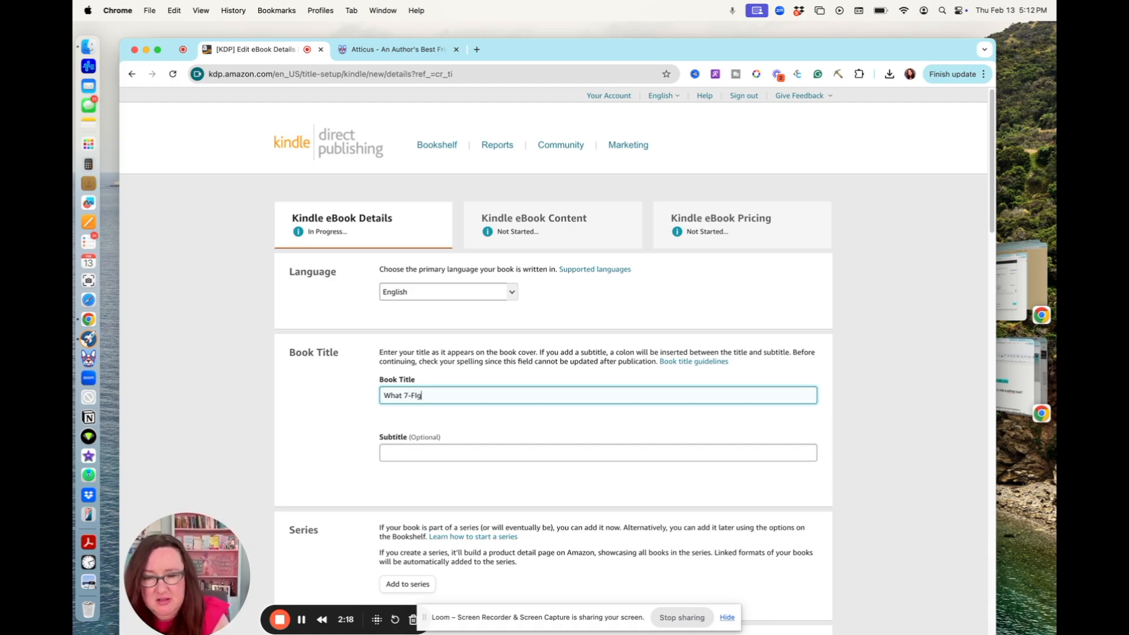
{"action": "type", "text": "ure Authir"}
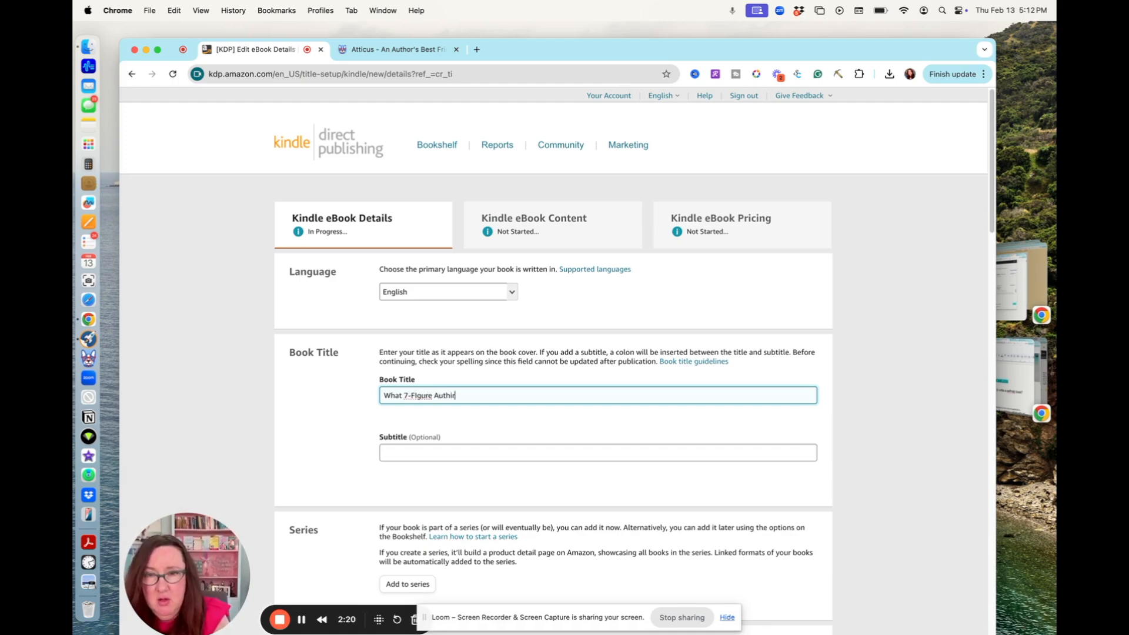
{"action": "key", "text": "BackSpace"}
{"action": "key", "text": "BackSpace"}
{"action": "type", "text": "ors"}
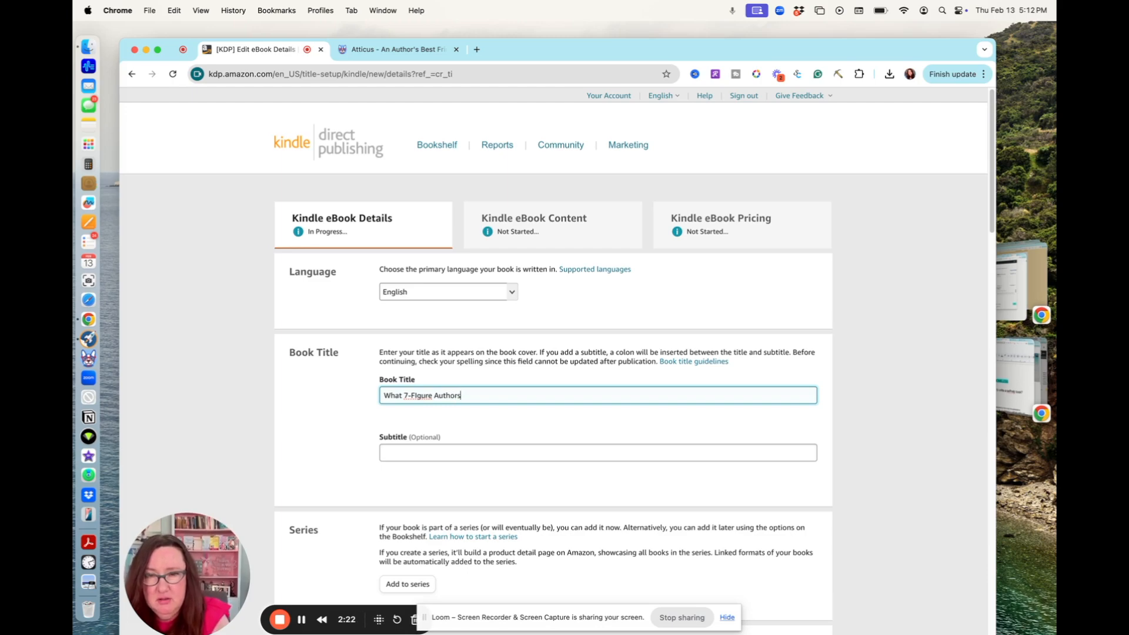
{"action": "type", "text": " Do Differently"}
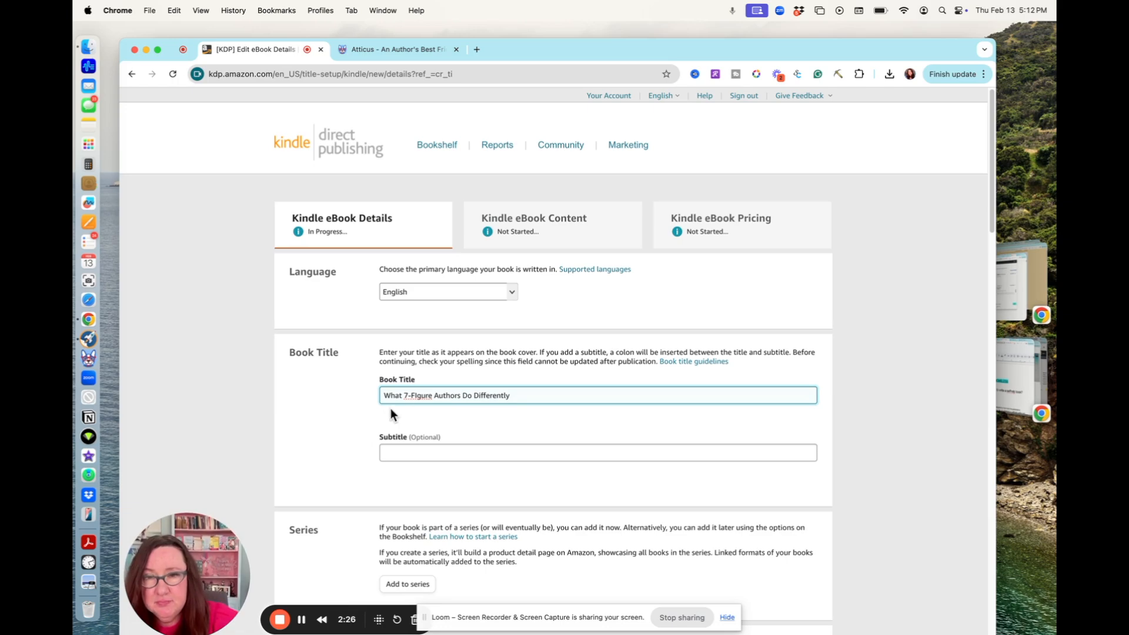
{"action": "left_click", "coordinate": [418, 397]}
{"action": "key", "text": "BackSpace"}
{"action": "type", "text": "i"}
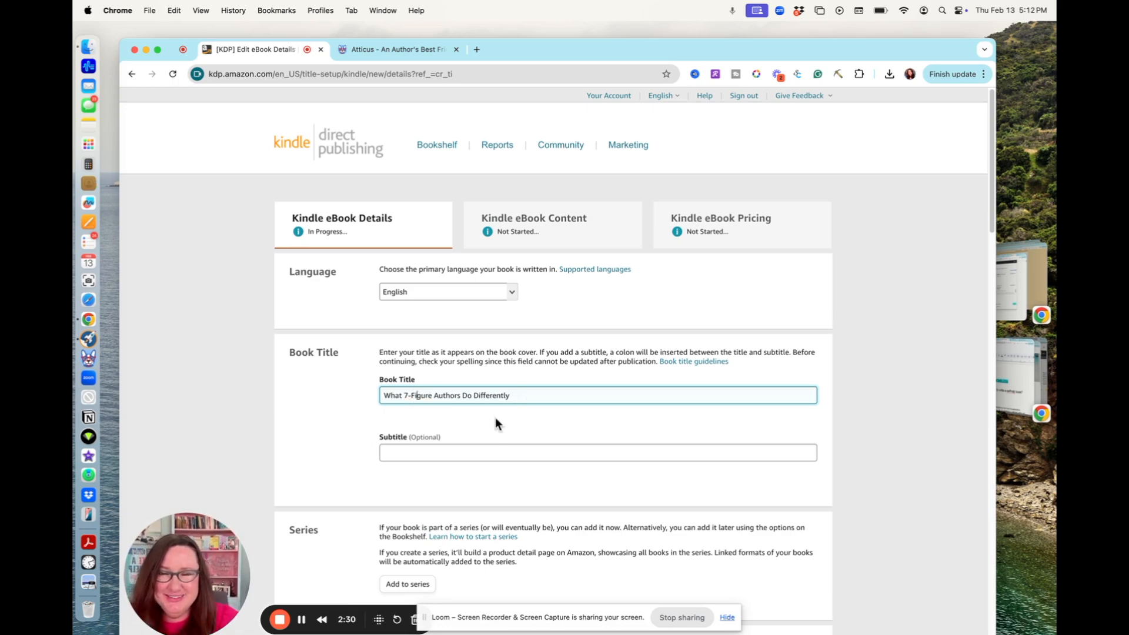
Step: Add the title to an existing series, choosing the bestselling romance writing guides series
{"action": "scroll", "coordinate": [495, 422], "scroll_direction": "down", "scroll_amount": 2}
{"action": "scroll", "coordinate": [489, 451], "scroll_direction": "down", "scroll_amount": 2}
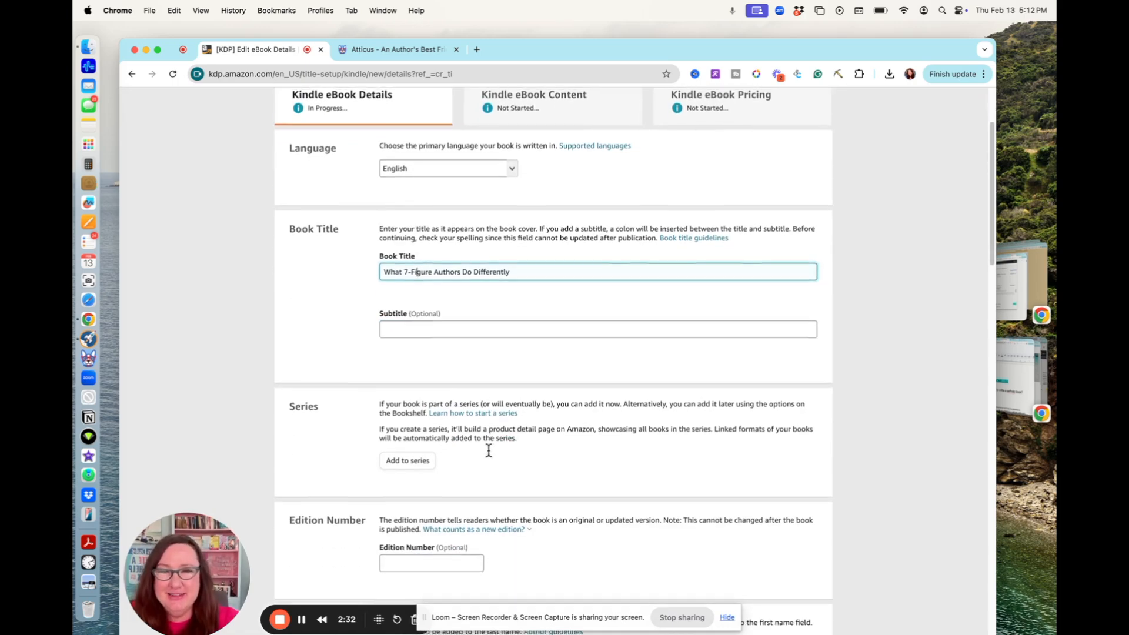
{"action": "scroll", "coordinate": [488, 453], "scroll_direction": "down", "scroll_amount": 1}
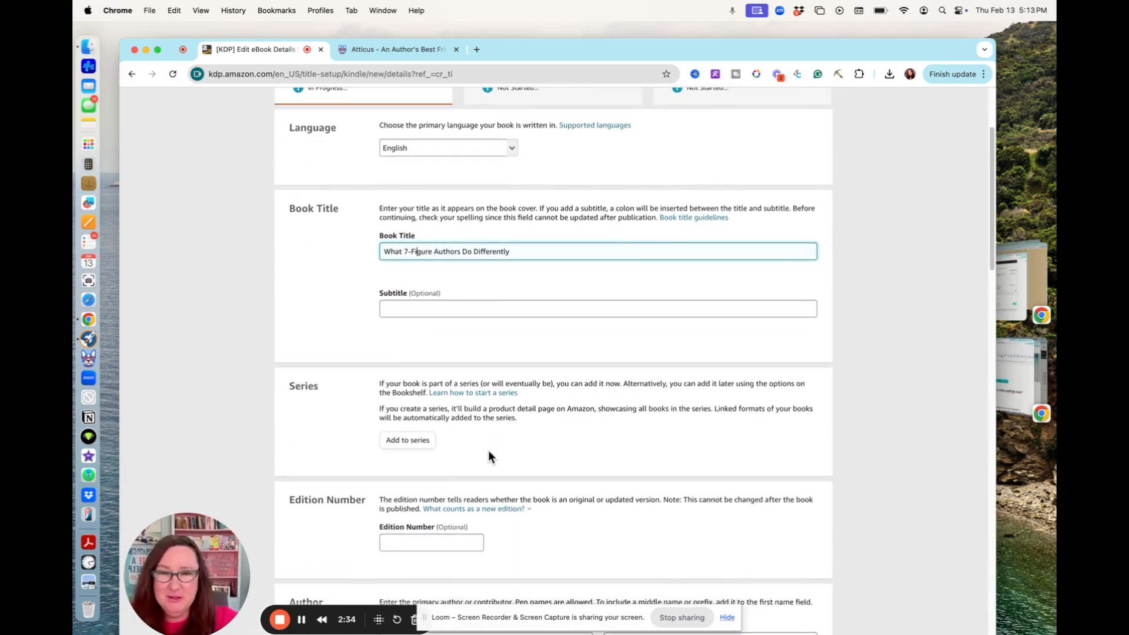
{"action": "scroll", "coordinate": [498, 450], "scroll_direction": "down", "scroll_amount": 3}
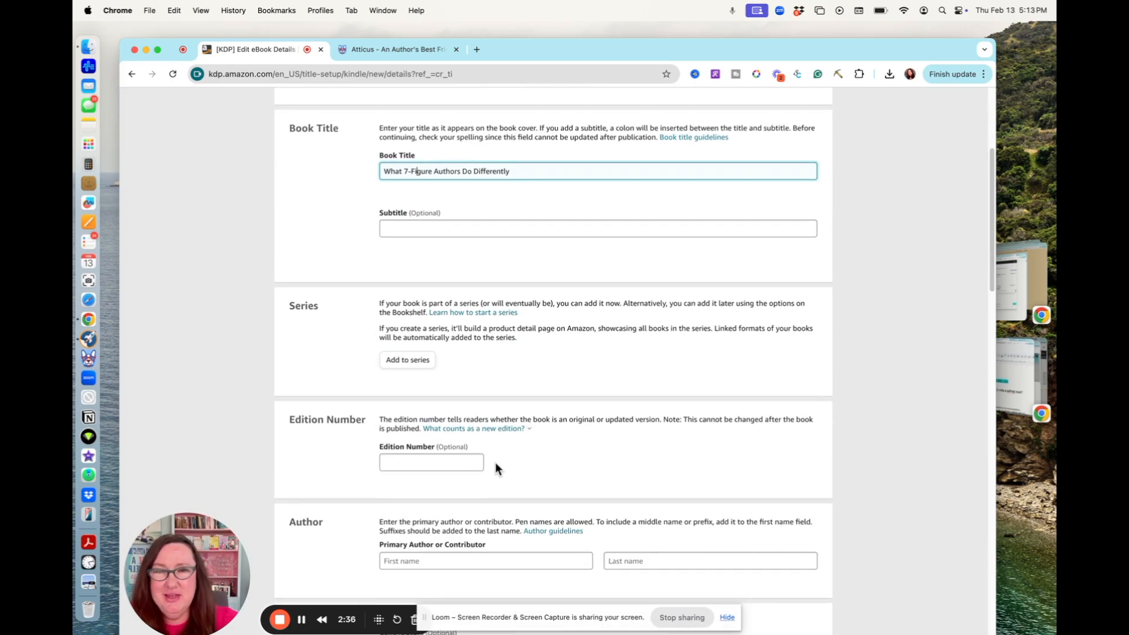
{"action": "scroll", "coordinate": [517, 407], "scroll_direction": "down", "scroll_amount": 1}
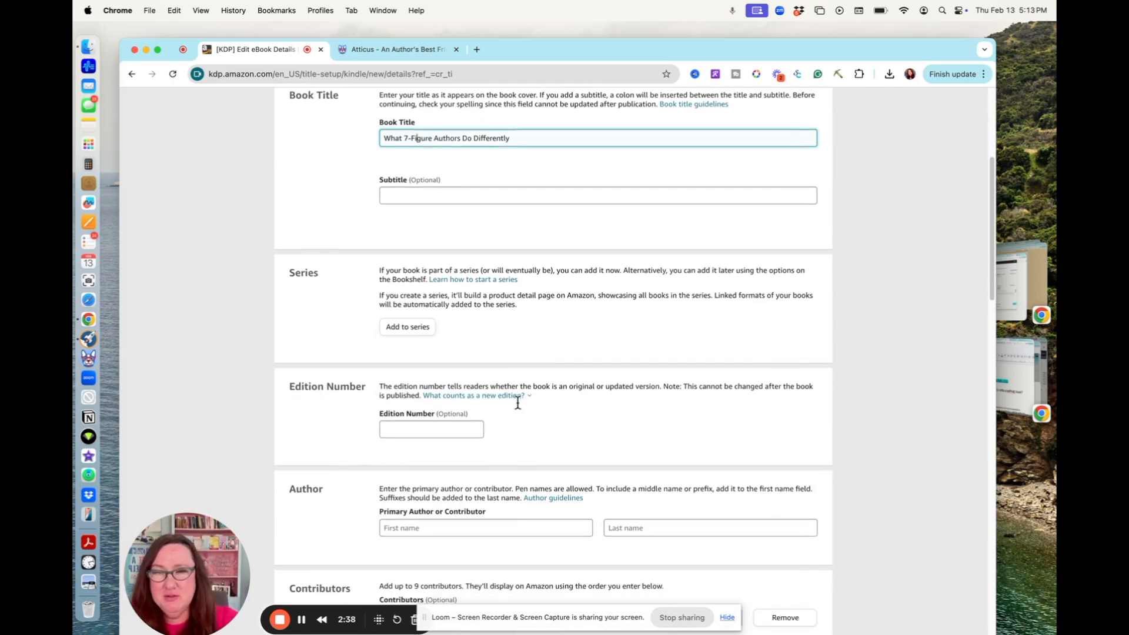
{"action": "scroll", "coordinate": [501, 350], "scroll_direction": "down", "scroll_amount": 2}
{"action": "scroll", "coordinate": [507, 360], "scroll_direction": "down", "scroll_amount": 1}
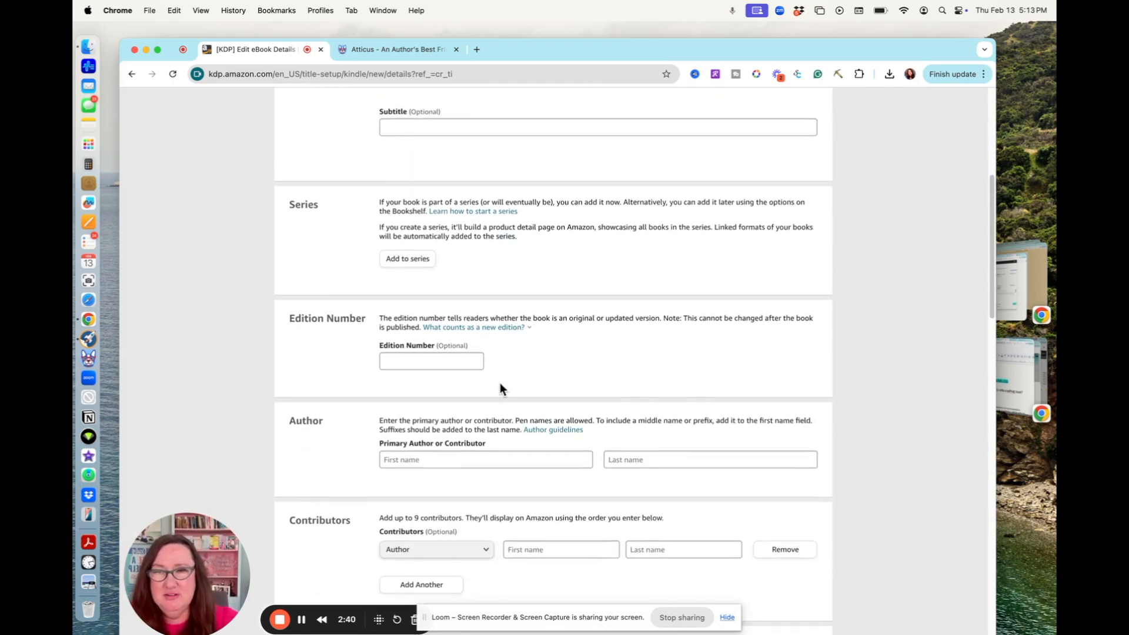
{"action": "scroll", "coordinate": [499, 383], "scroll_direction": "up", "scroll_amount": 2}
{"action": "left_click", "coordinate": [417, 315]}
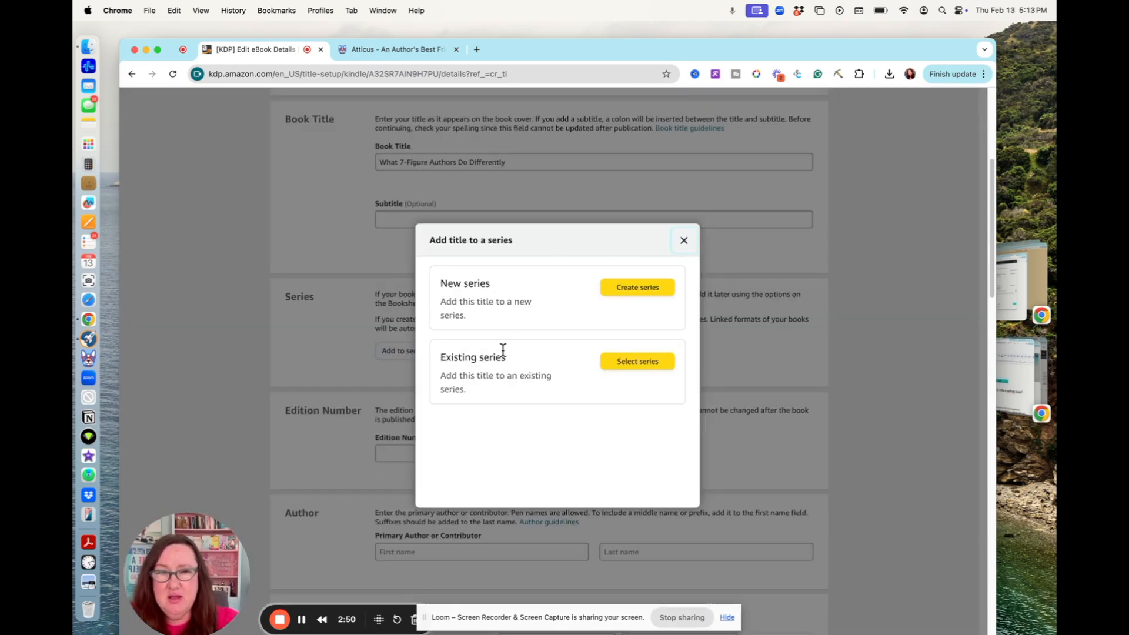
{"action": "left_click", "coordinate": [642, 361]}
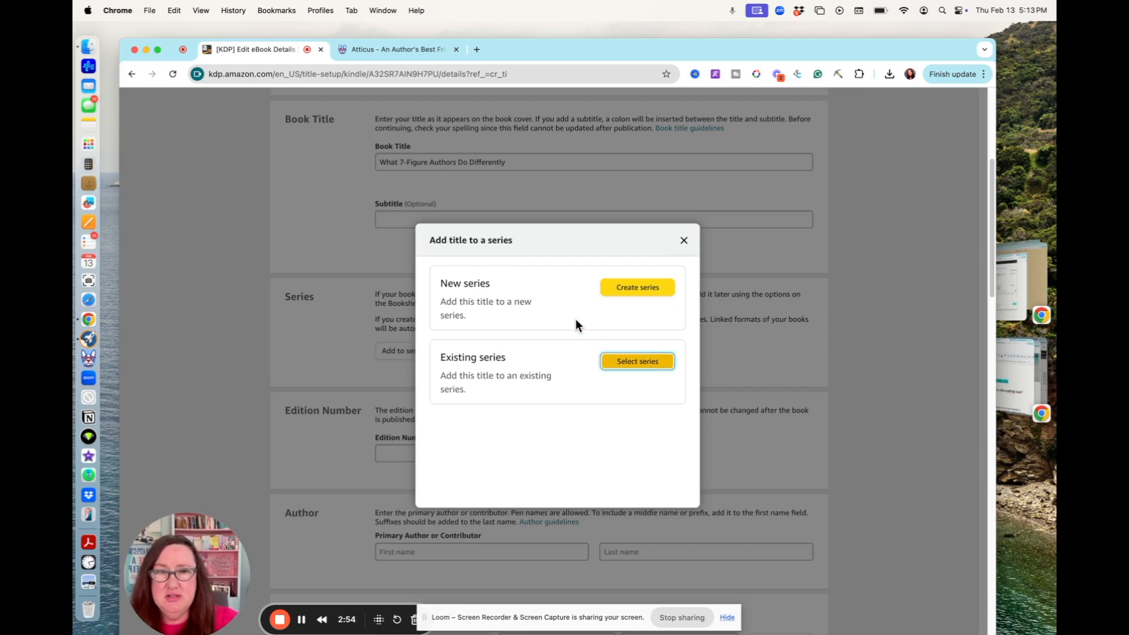
{"action": "left_click", "coordinate": [629, 362]}
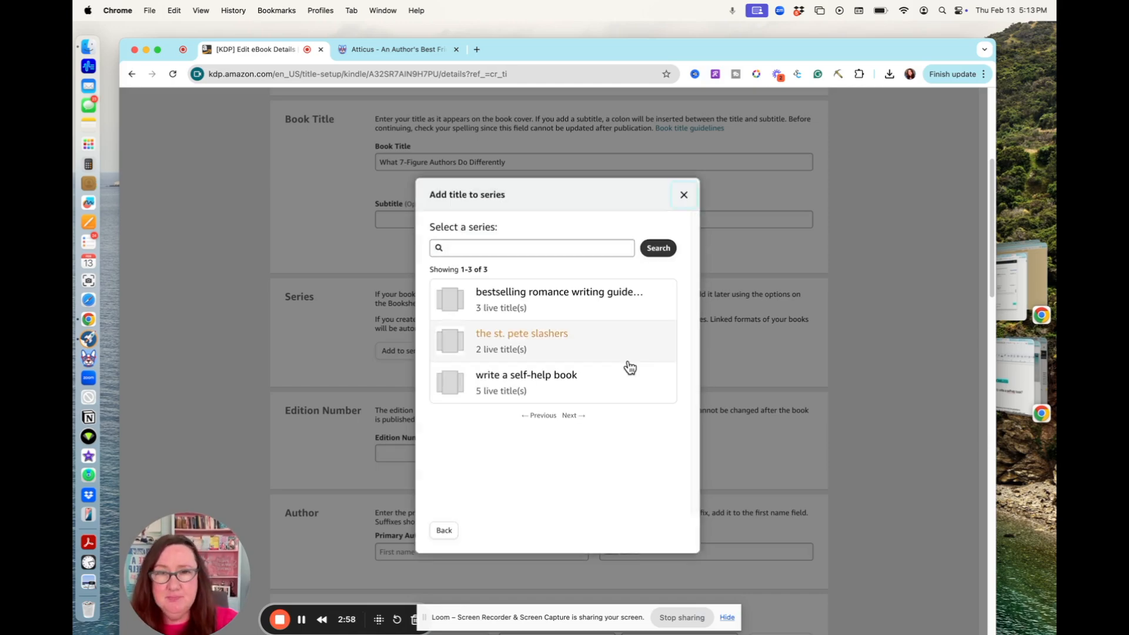
{"action": "left_click", "coordinate": [579, 305]}
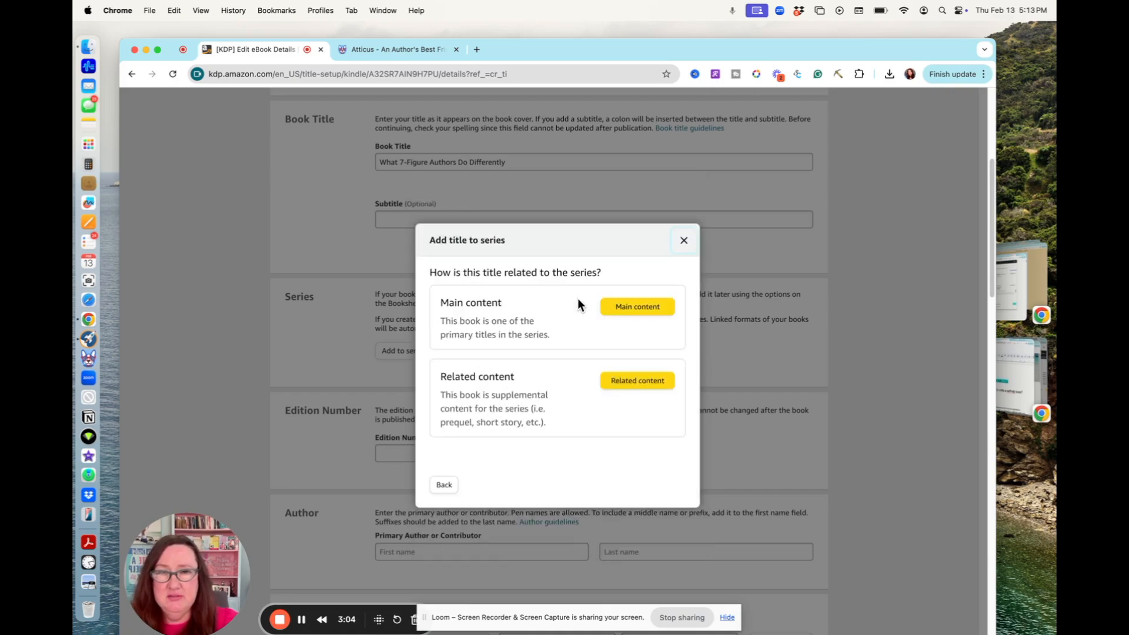
Step: Set the book as main content of the series and confirm the series information
{"action": "left_click", "coordinate": [635, 308]}
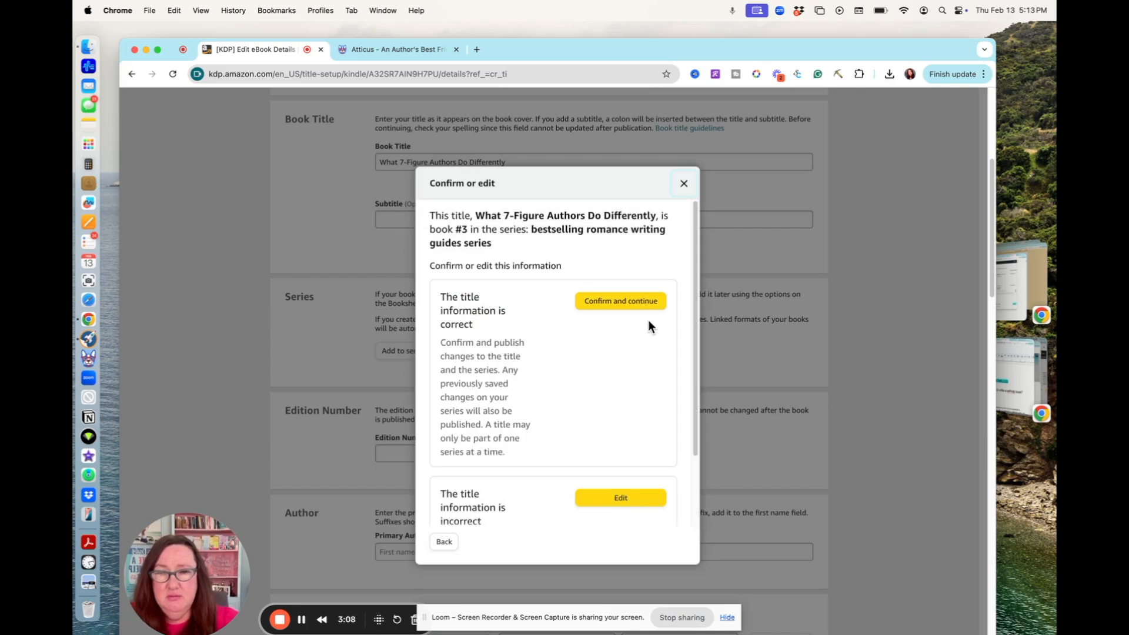
{"action": "left_click", "coordinate": [627, 302]}
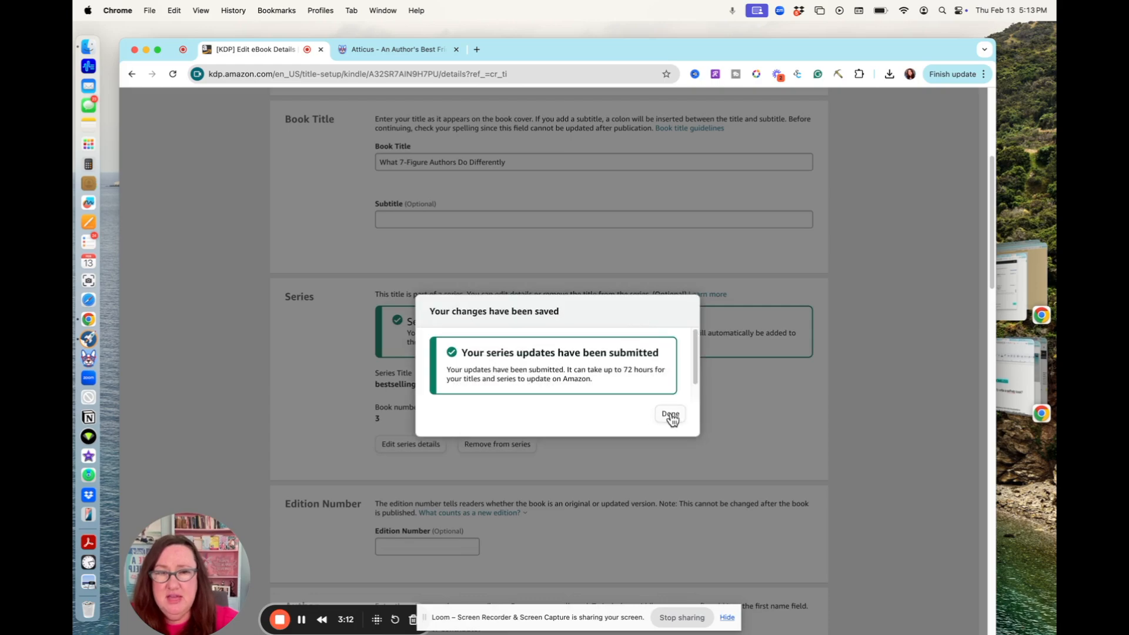
{"action": "left_click", "coordinate": [671, 415]}
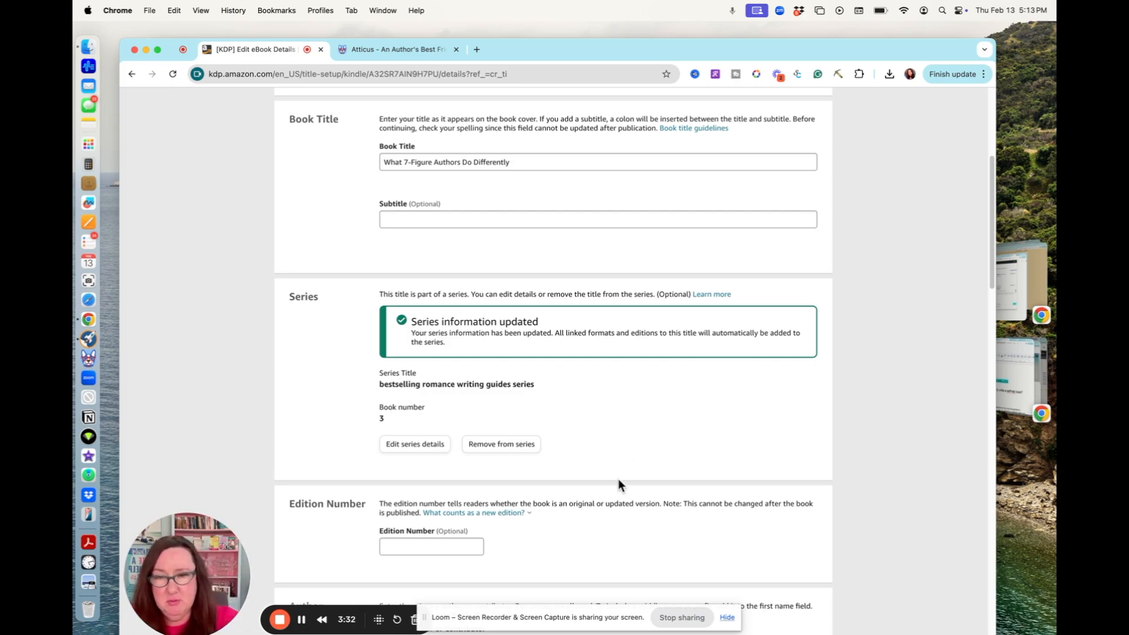
Step: Fill in the primary author's first and last name, leaving the edition number blank
{"action": "scroll", "coordinate": [619, 478], "scroll_direction": "down", "scroll_amount": 4}
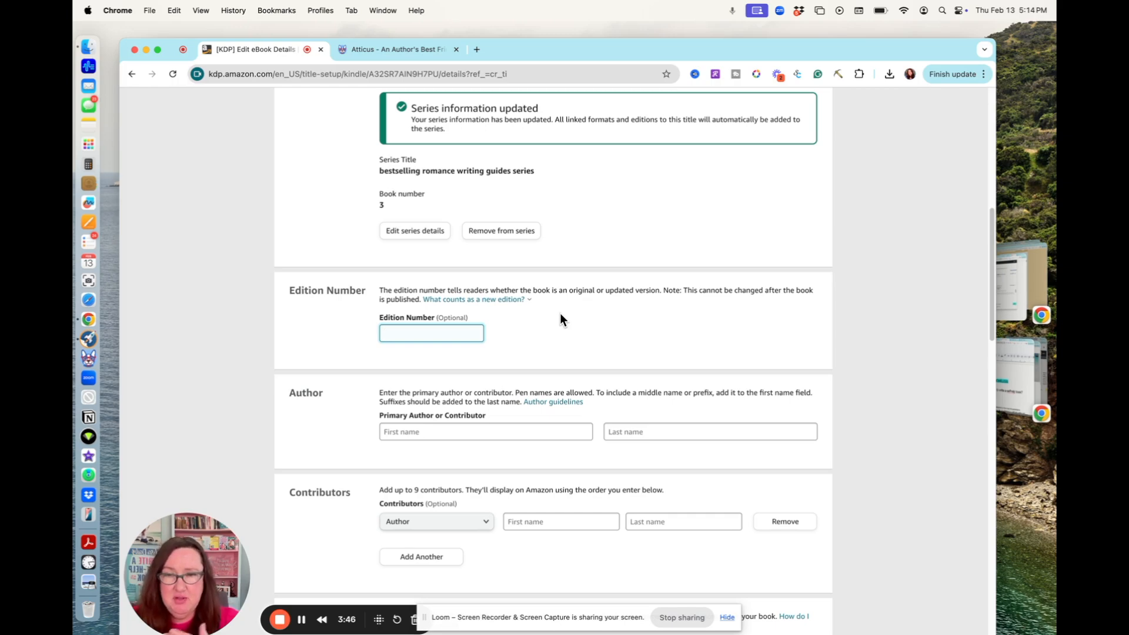
{"action": "left_click", "coordinate": [447, 431]}
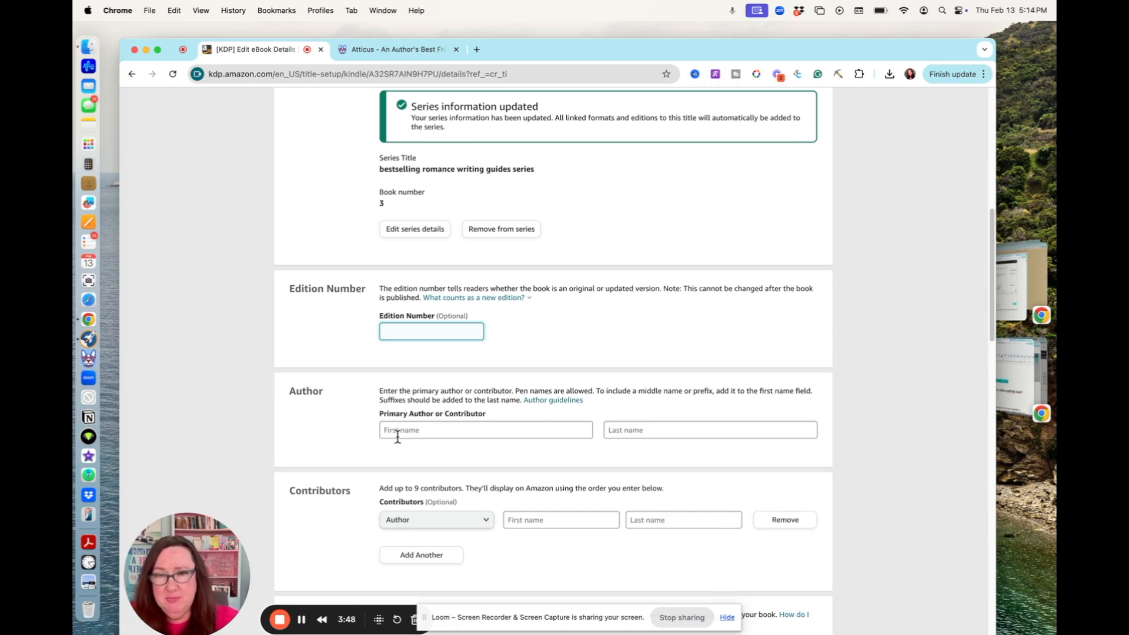
{"action": "type", "text": "Lisa"}
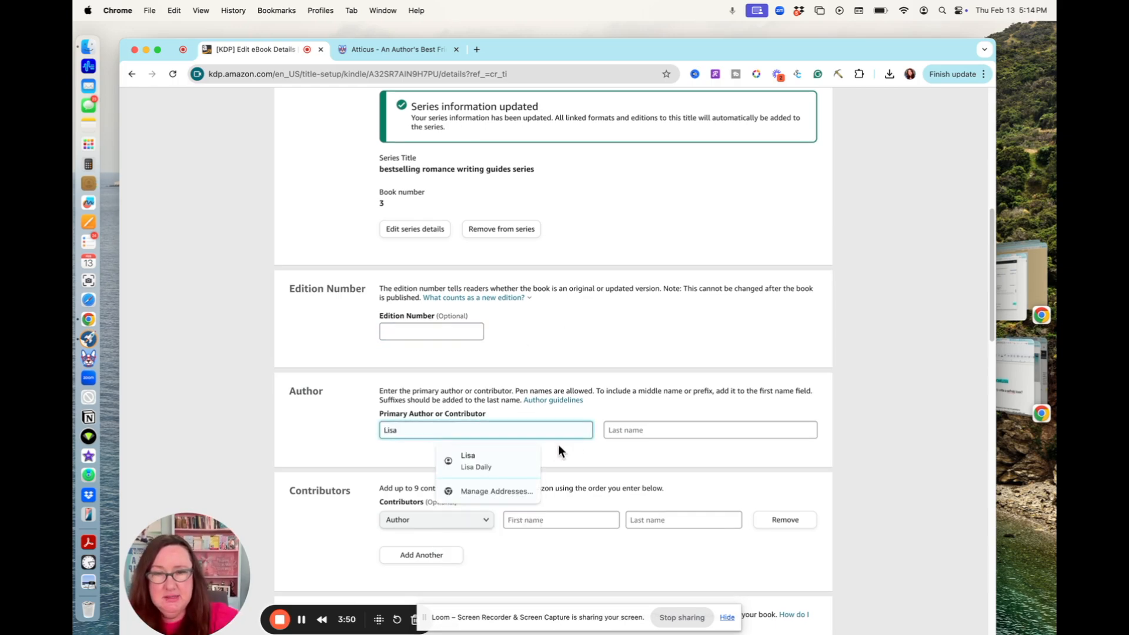
{"action": "left_click", "coordinate": [611, 430]}
{"action": "type", "text": "Daily"}
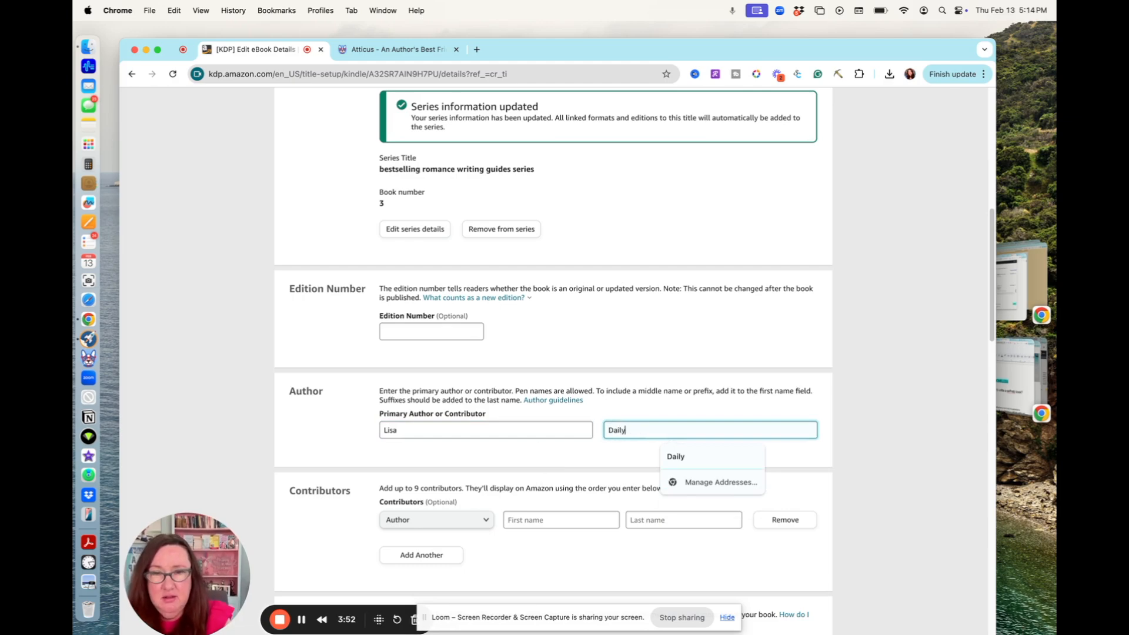
{"action": "left_click", "coordinate": [429, 430]}
{"action": "left_click", "coordinate": [474, 457]}
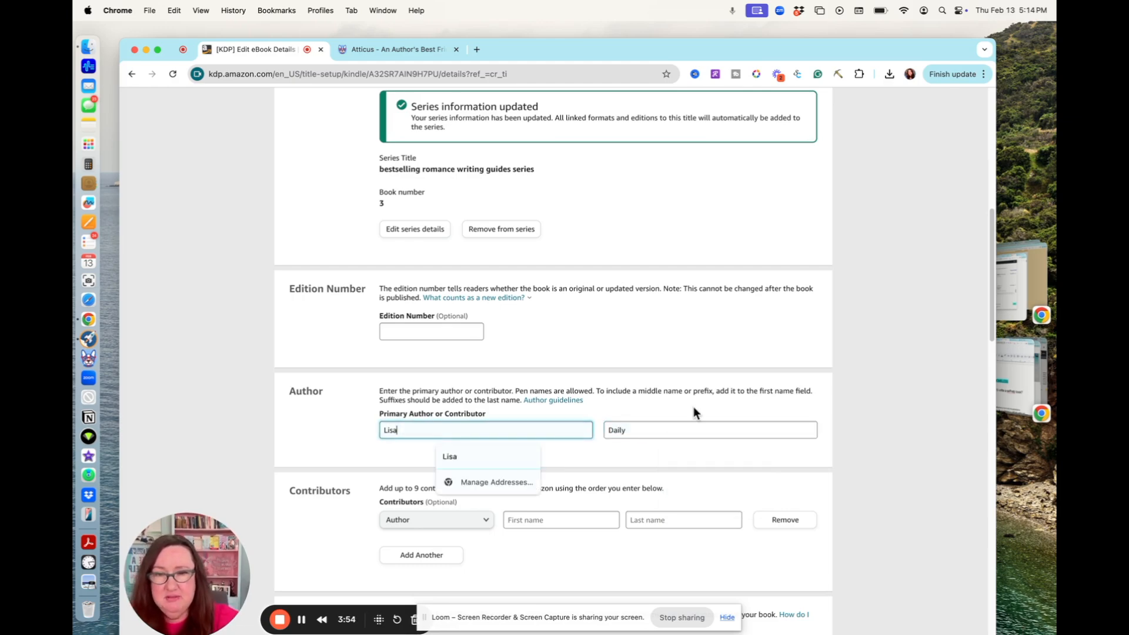
Step: Fill the book description with the bold text from "I've spent the last several years as a book coach" to "And you should..."
{"action": "scroll", "coordinate": [694, 407], "scroll_direction": "down", "scroll_amount": 3}
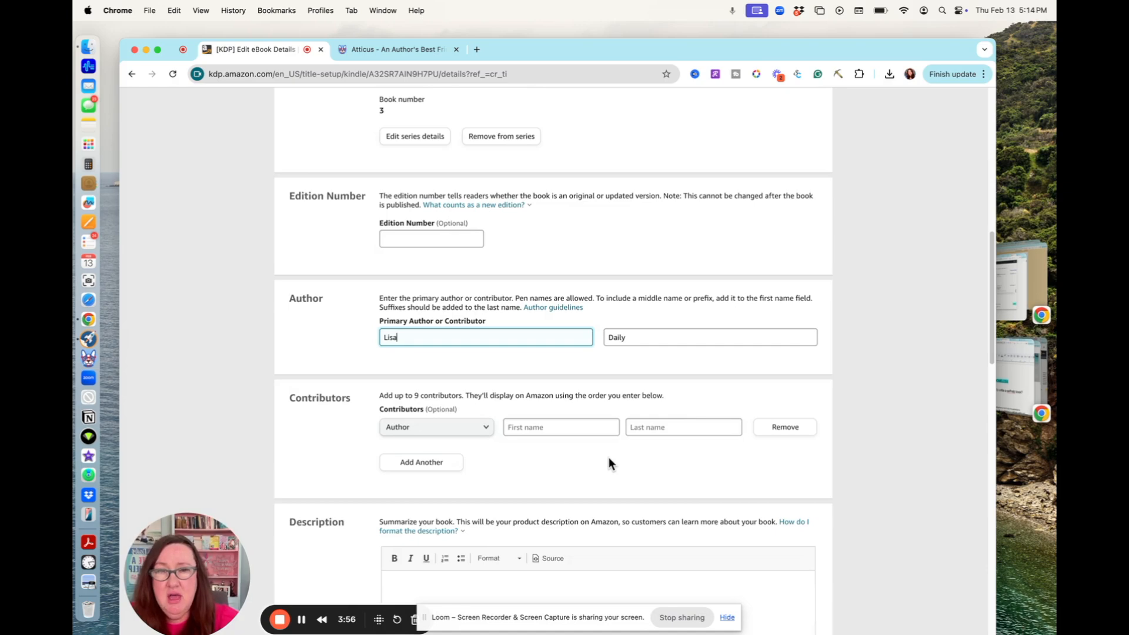
{"action": "scroll", "coordinate": [605, 468], "scroll_direction": "down", "scroll_amount": 4}
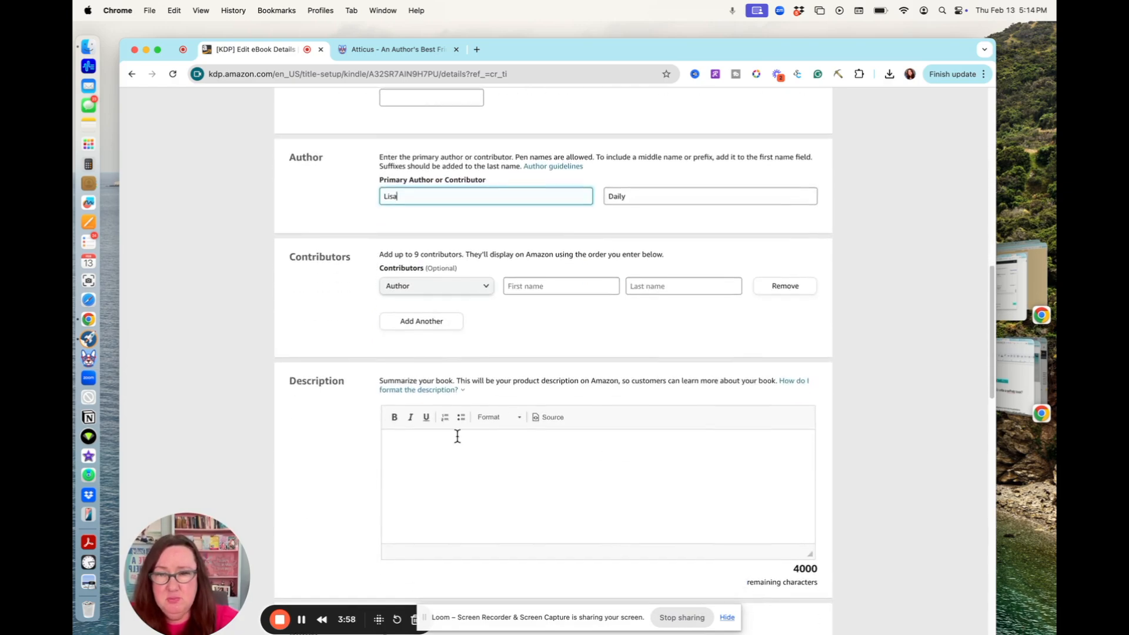
{"action": "left_click", "coordinate": [396, 446]}
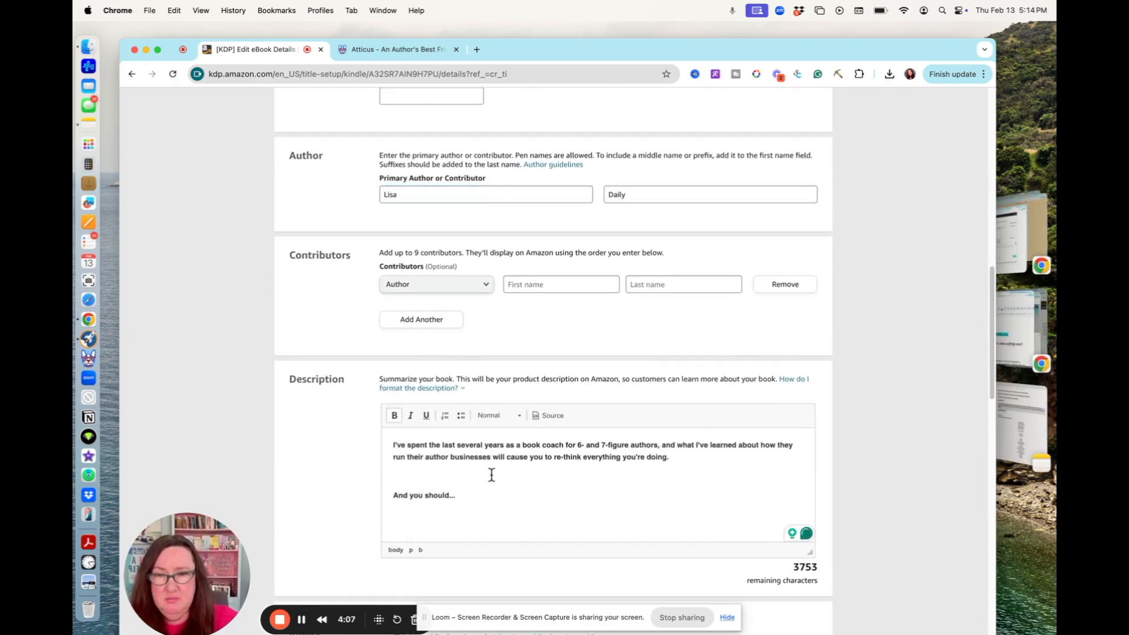
{"action": "scroll", "coordinate": [492, 474], "scroll_direction": "up", "scroll_amount": 2}
{"action": "scroll", "coordinate": [520, 454], "scroll_direction": "down", "scroll_amount": 3}
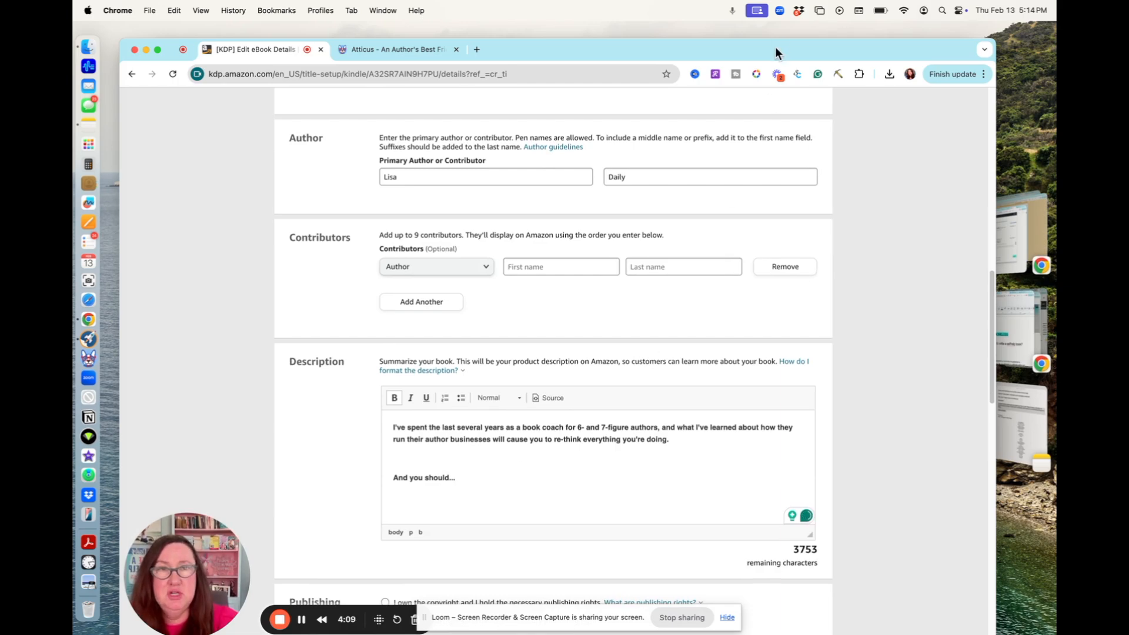
Step: Remove the bold formatting from the entire book description text
{"action": "left_click_drag", "start_coordinate": [776, 50], "coordinate": [757, 33]}
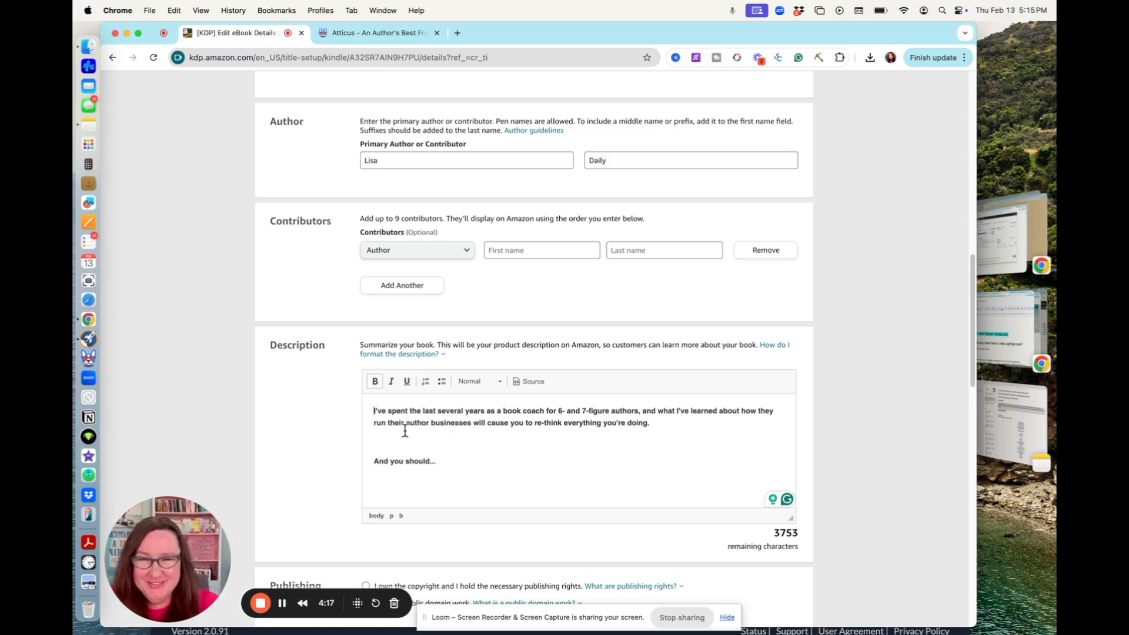
{"action": "left_click_drag", "start_coordinate": [374, 410], "coordinate": [451, 464]}
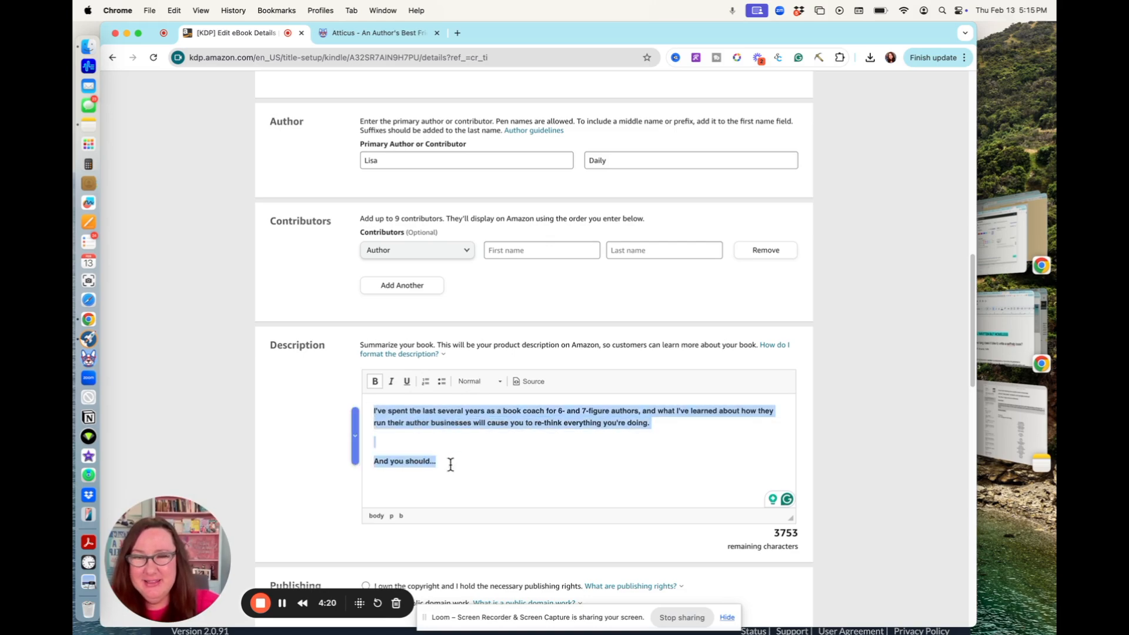
{"action": "left_click", "coordinate": [375, 382]}
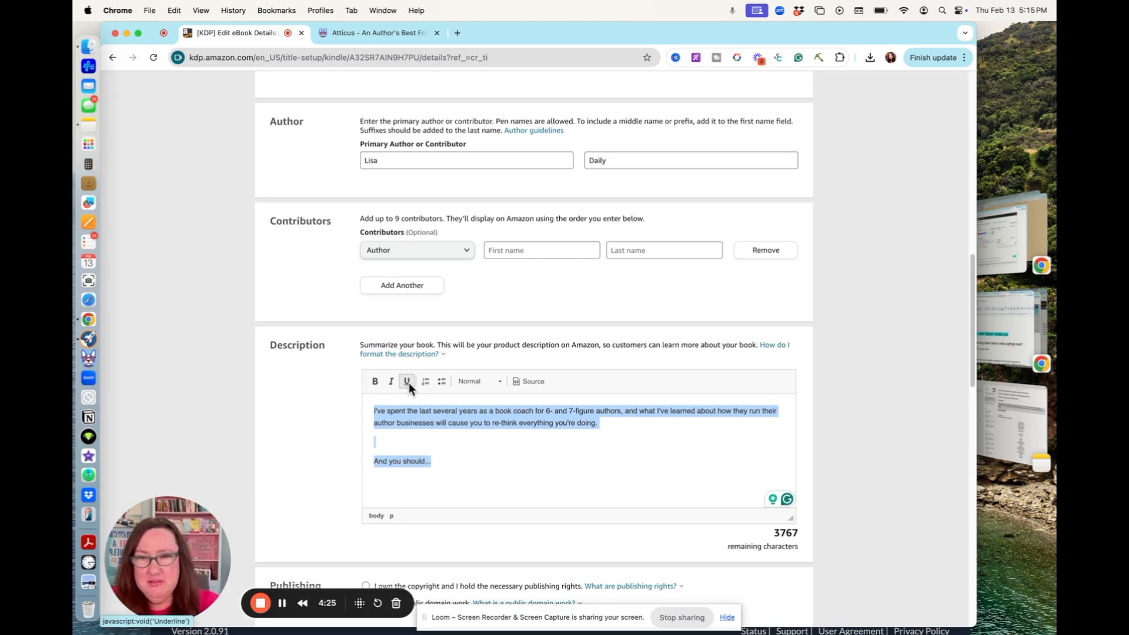
{"action": "left_click", "coordinate": [400, 444]}
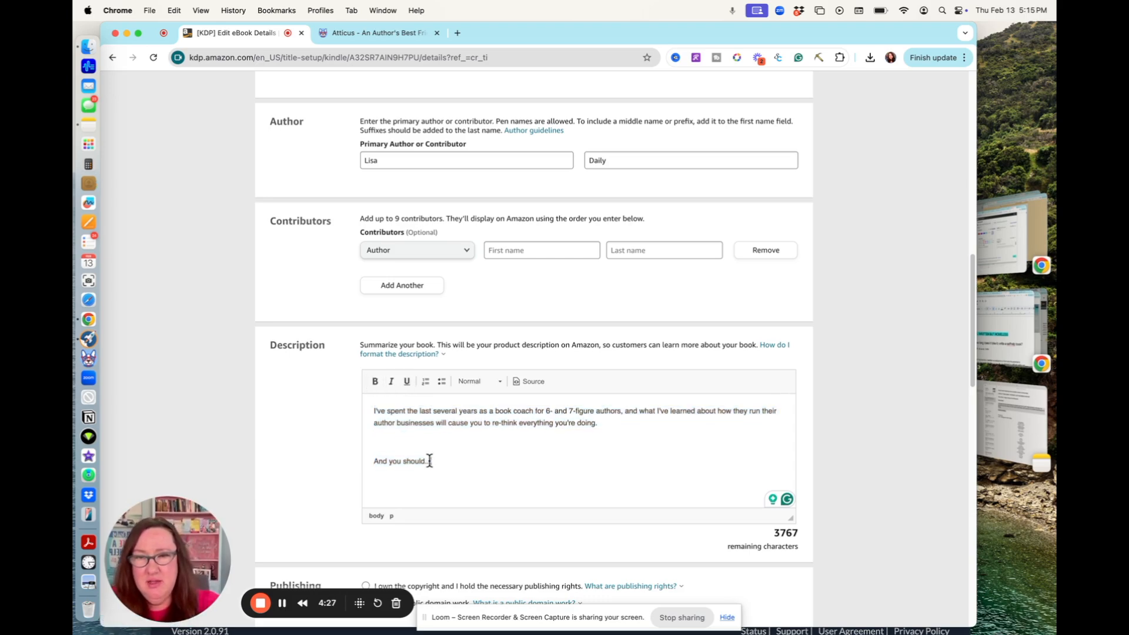
Step: Make only the line "And you should..." bold in the description and delete the blank line above it
{"action": "left_click_drag", "start_coordinate": [443, 461], "coordinate": [360, 467]}
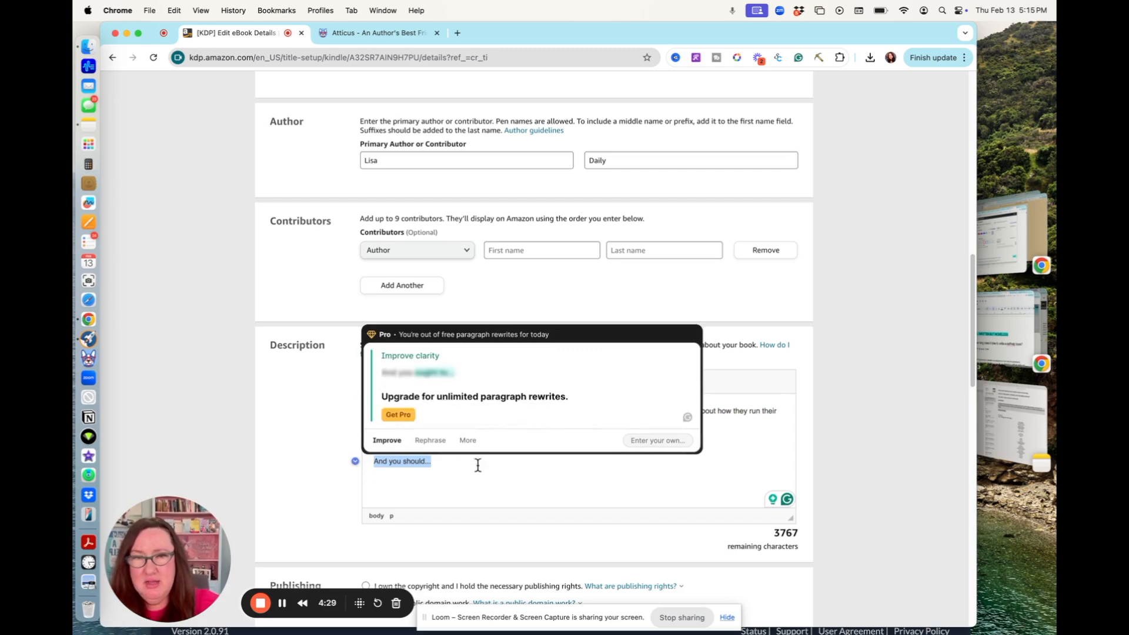
{"action": "left_click", "coordinate": [376, 382]}
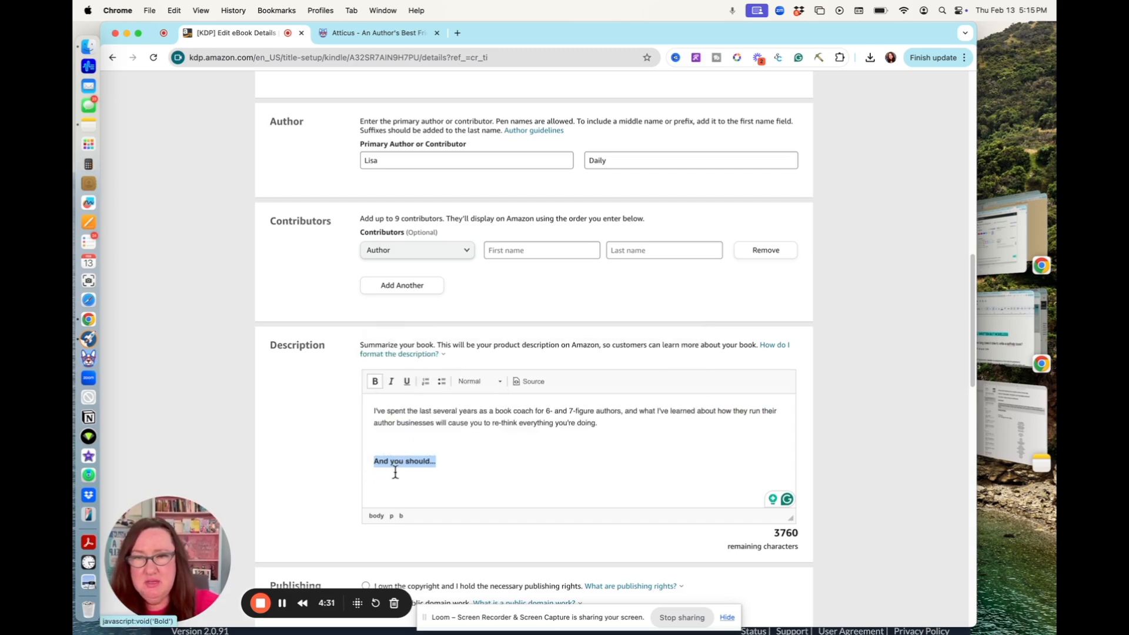
{"action": "left_click", "coordinate": [375, 449]}
{"action": "key", "text": "BackSpace"}
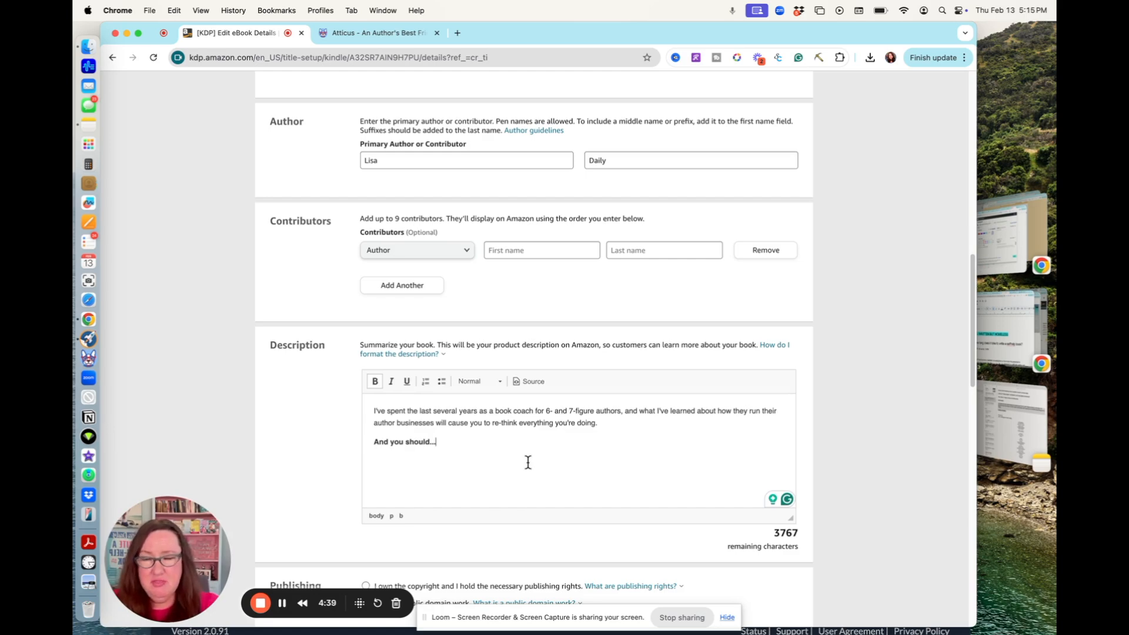
Step: Declare ownership of the copyright and the necessary publishing rights for the book
{"action": "scroll", "coordinate": [578, 451], "scroll_direction": "down", "scroll_amount": 4}
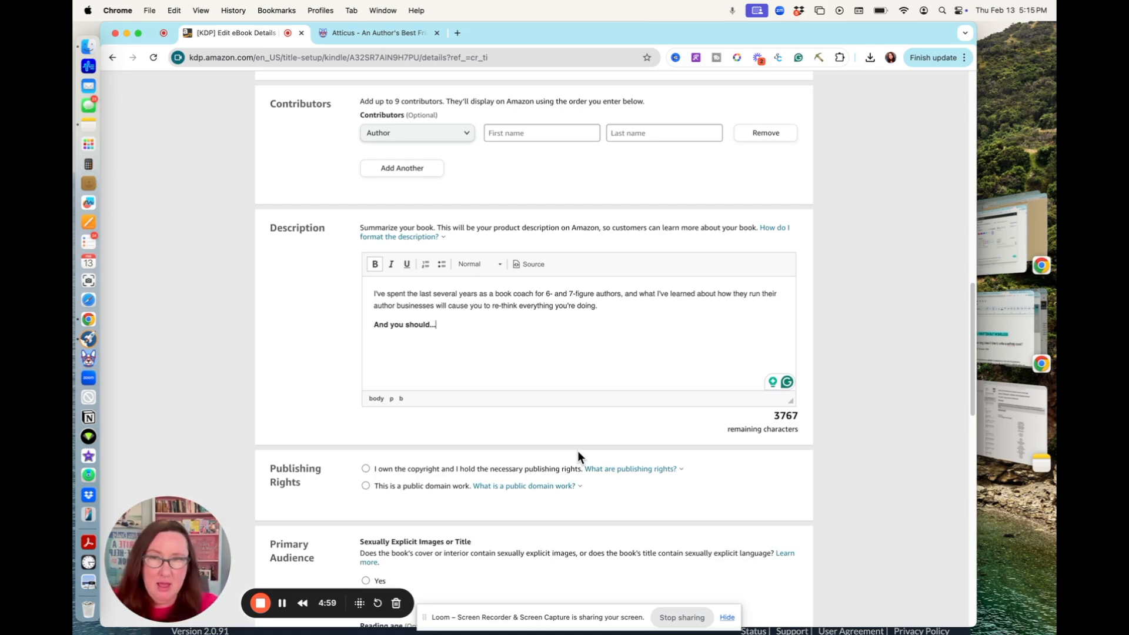
{"action": "scroll", "coordinate": [575, 504], "scroll_direction": "down", "scroll_amount": 5}
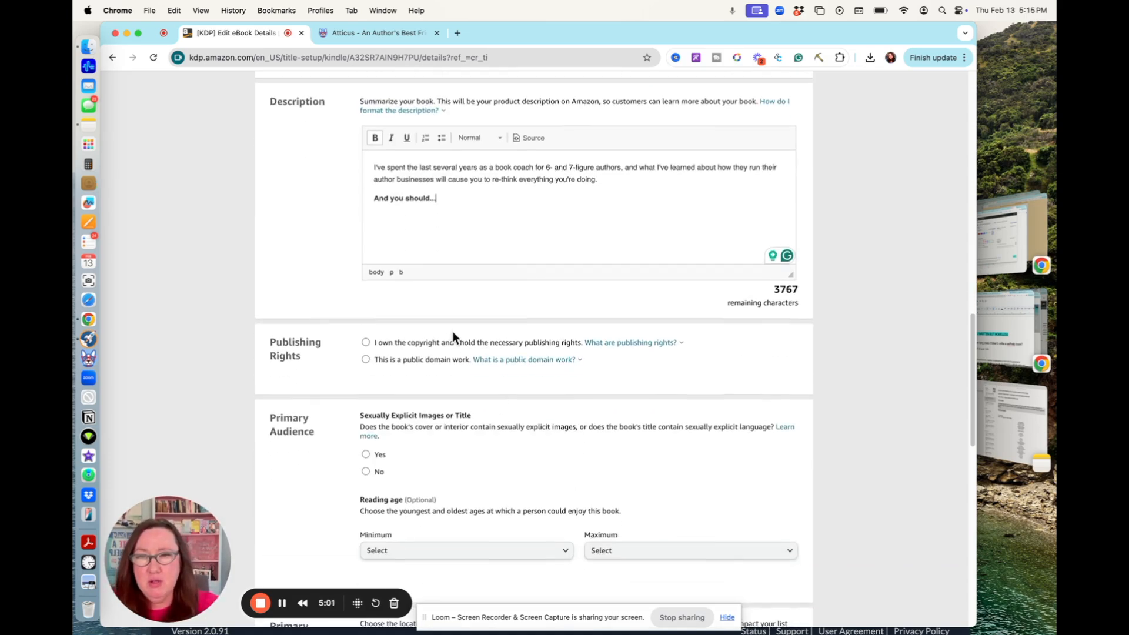
{"action": "left_click", "coordinate": [366, 344]}
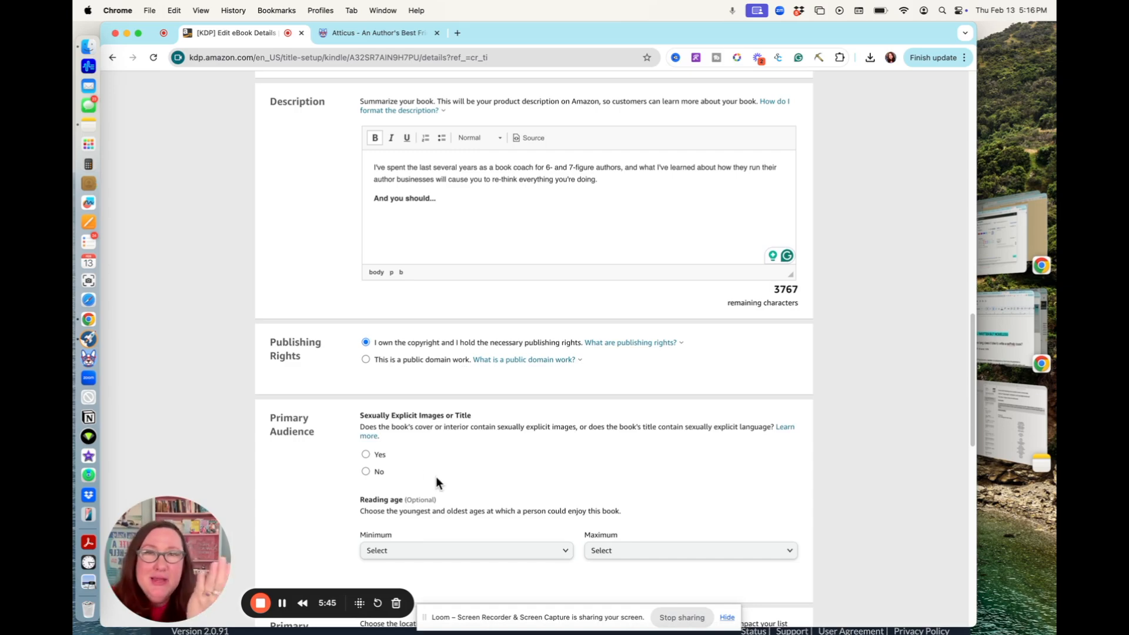
Step: Answer No to the question about sexually explicit images or title for the primary audience
{"action": "scroll", "coordinate": [439, 475], "scroll_direction": "down", "scroll_amount": 3}
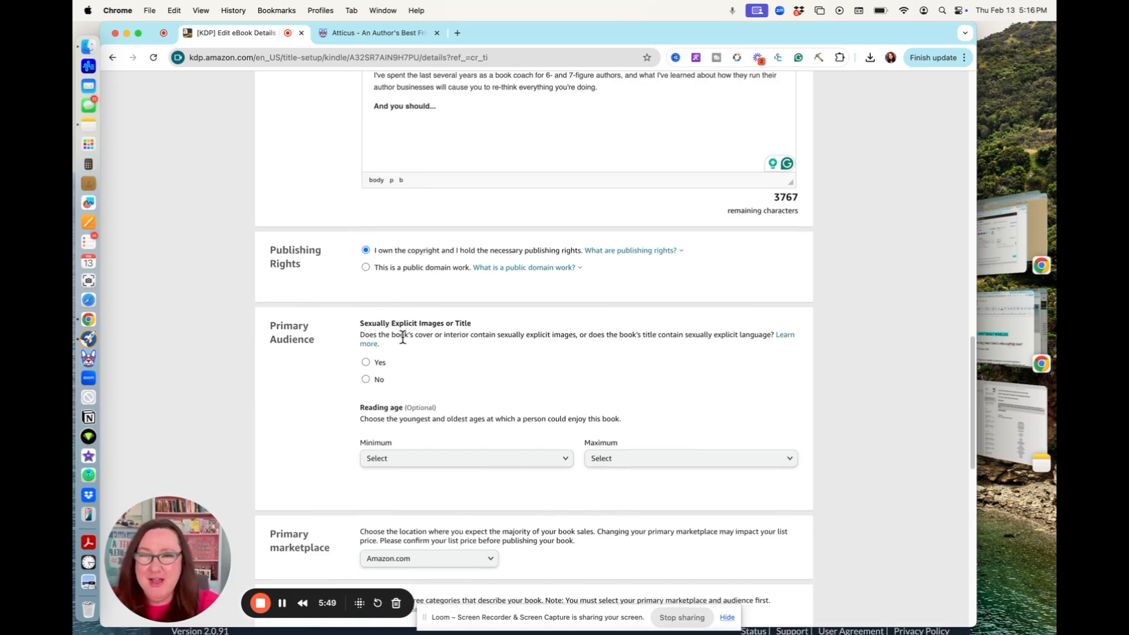
{"action": "left_click_drag", "start_coordinate": [360, 325], "coordinate": [486, 324]}
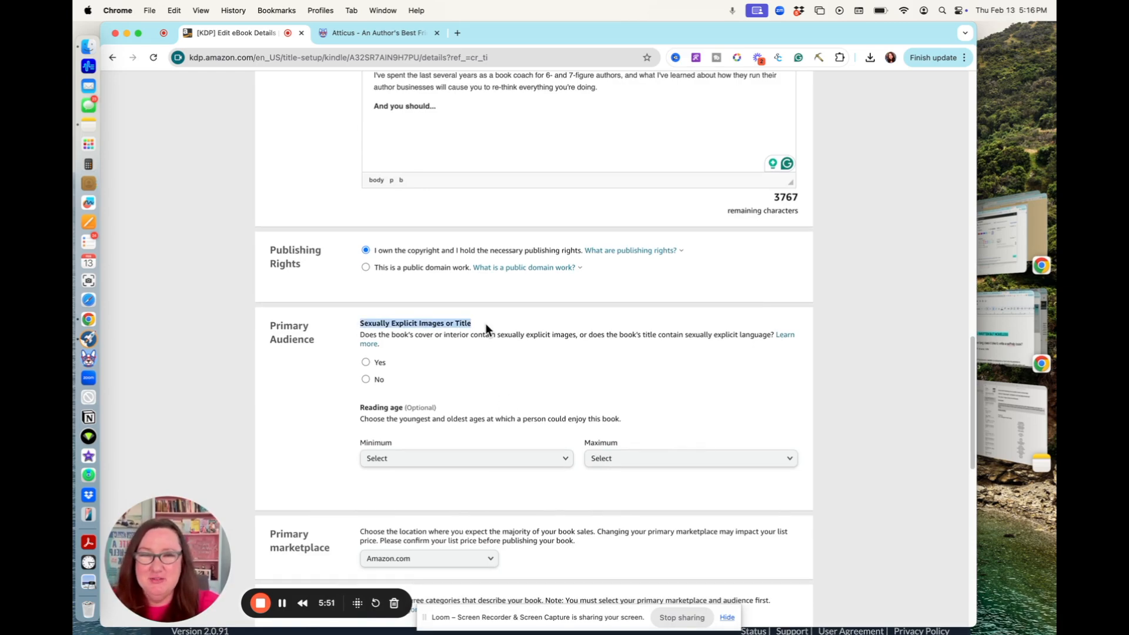
{"action": "left_click", "coordinate": [468, 388]}
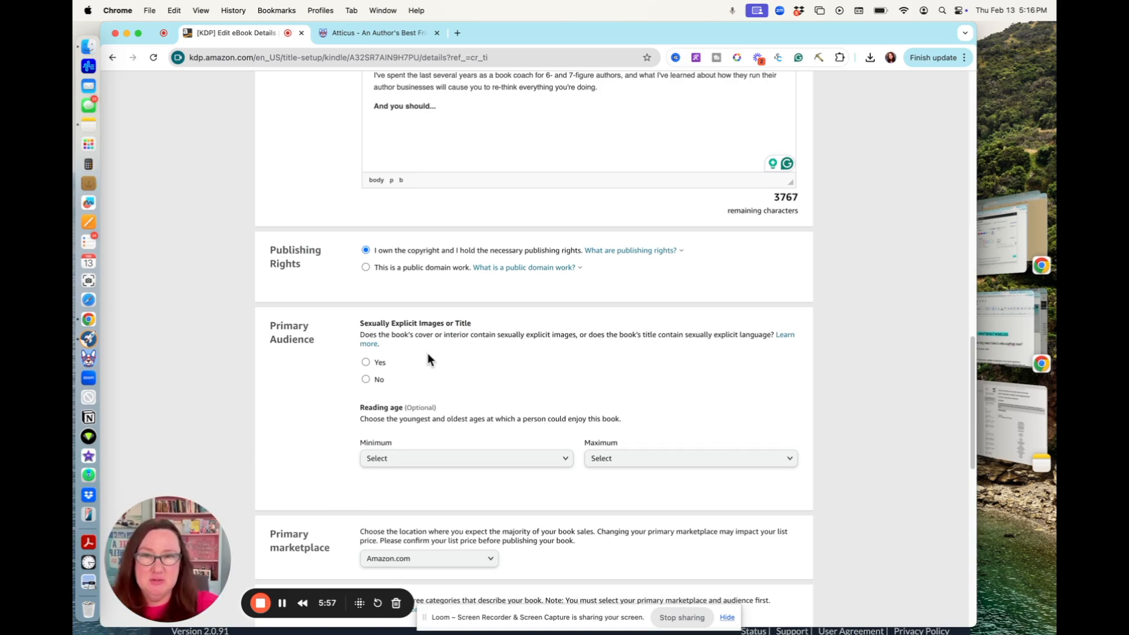
{"action": "left_click", "coordinate": [374, 380]}
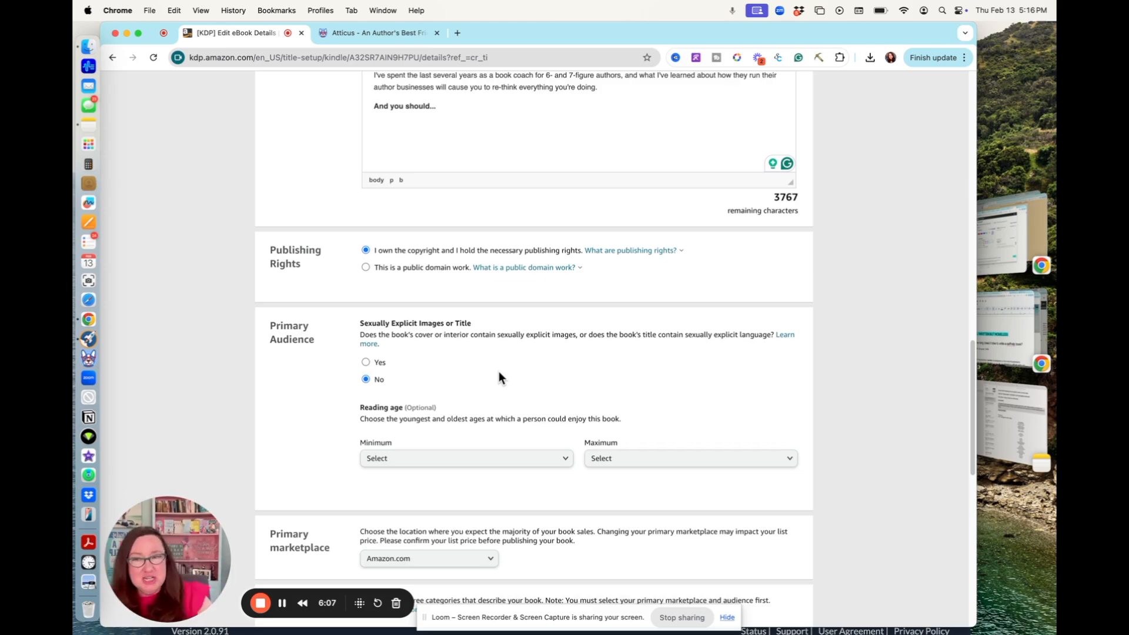
Step: Review the optional minimum and maximum reading age settings and the primary marketplace section
{"action": "scroll", "coordinate": [511, 394], "scroll_direction": "down", "scroll_amount": 3}
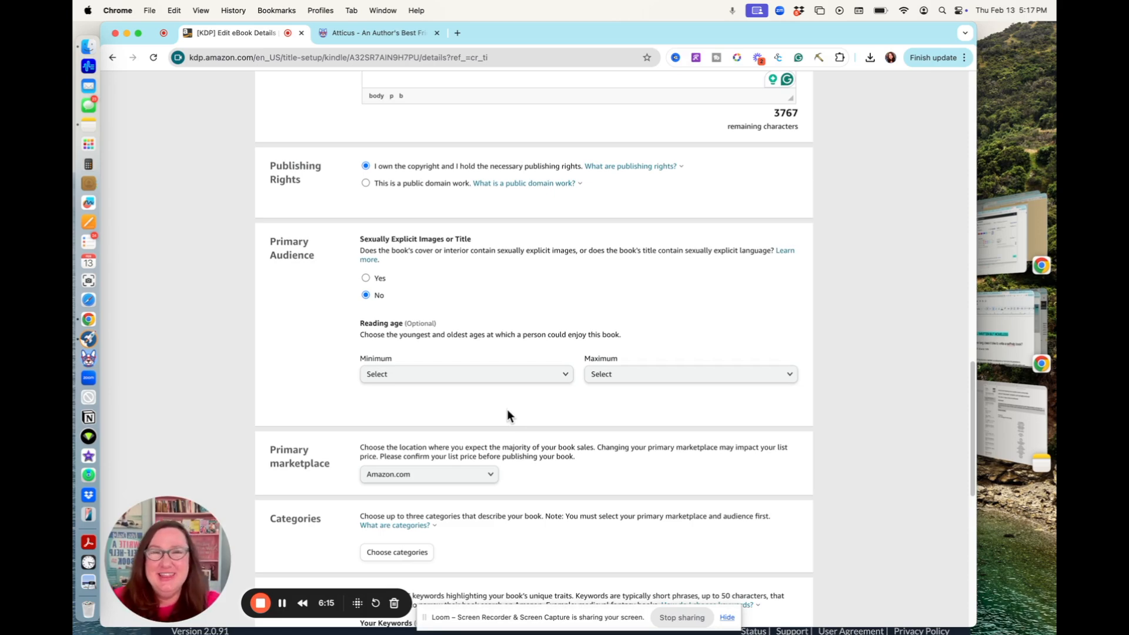
{"action": "scroll", "coordinate": [519, 319], "scroll_direction": "down", "scroll_amount": 1}
{"action": "scroll", "coordinate": [519, 319], "scroll_direction": "up", "scroll_amount": 2}
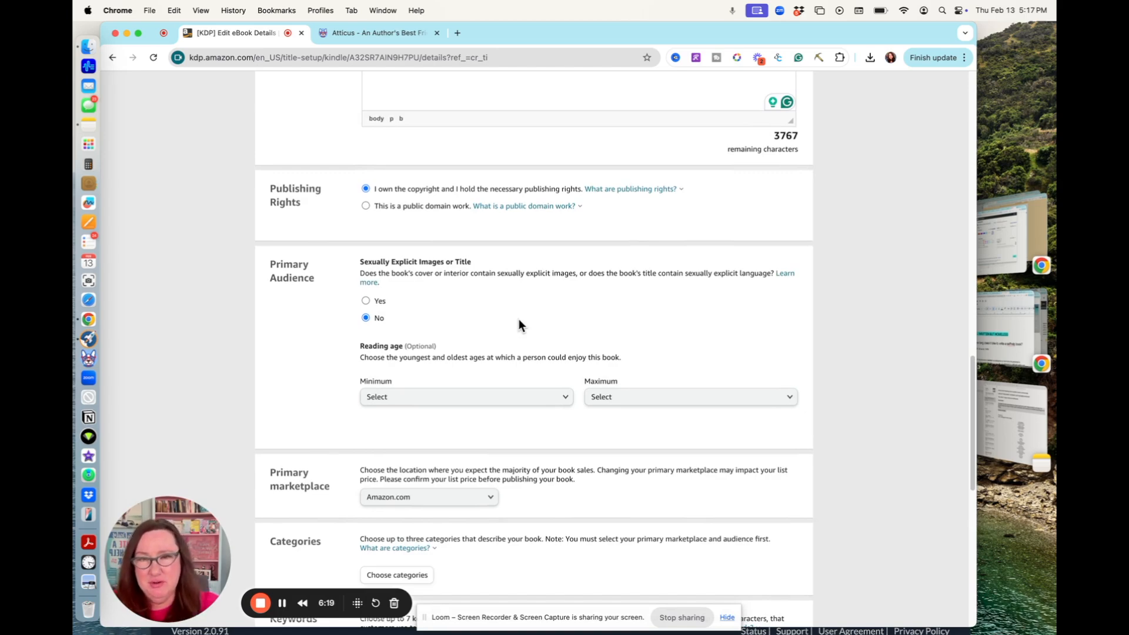
{"action": "scroll", "coordinate": [522, 317], "scroll_direction": "down", "scroll_amount": 2}
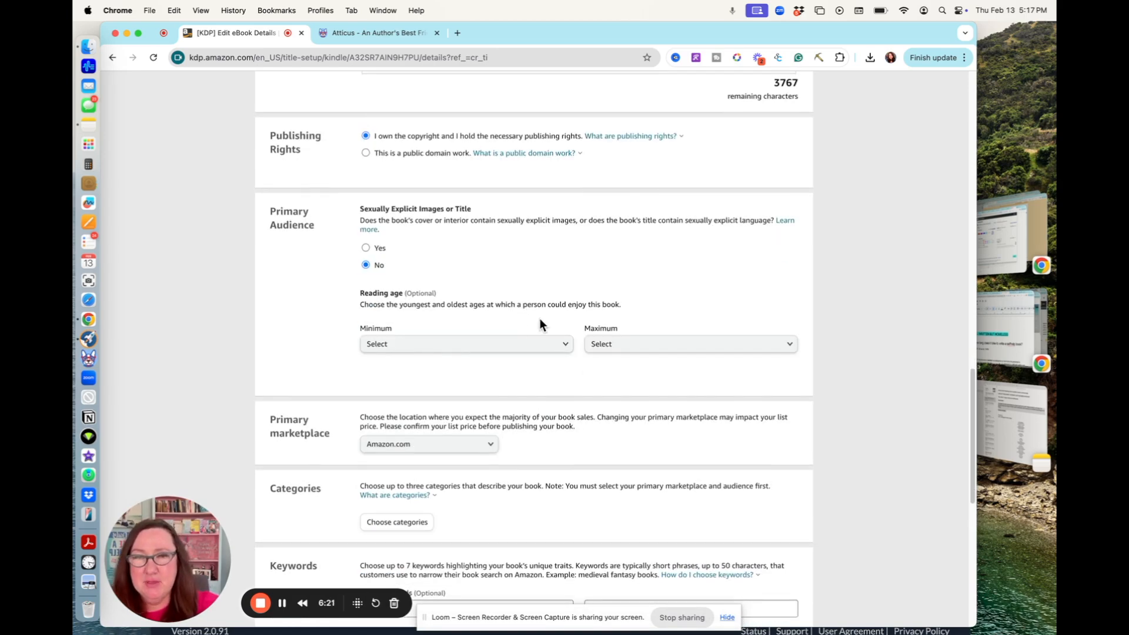
{"action": "scroll", "coordinate": [608, 280], "scroll_direction": "down", "scroll_amount": 1}
{"action": "scroll", "coordinate": [480, 287], "scroll_direction": "down", "scroll_amount": 2}
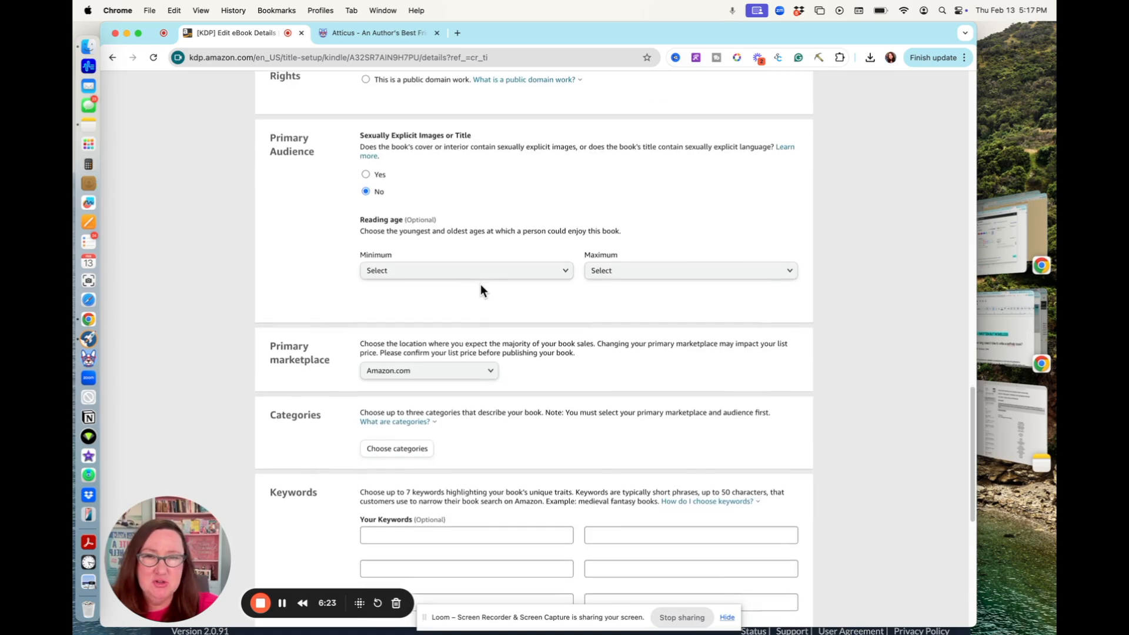
{"action": "scroll", "coordinate": [481, 289], "scroll_direction": "up", "scroll_amount": 1}
{"action": "scroll", "coordinate": [475, 322], "scroll_direction": "down", "scroll_amount": 2}
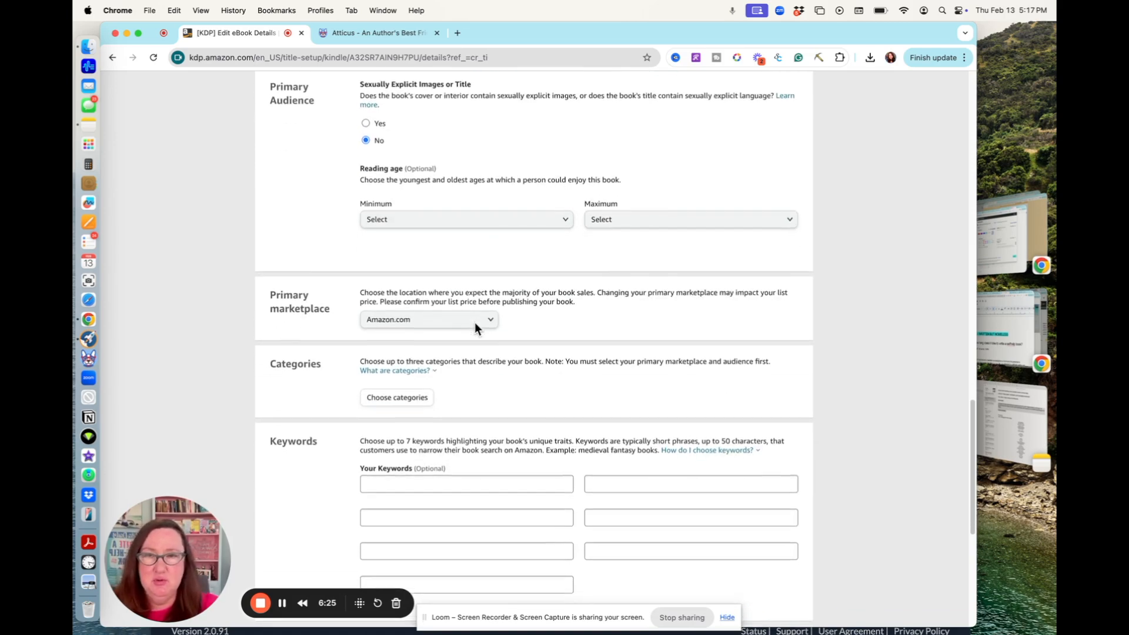
{"action": "scroll", "coordinate": [550, 324], "scroll_direction": "down", "scroll_amount": 2}
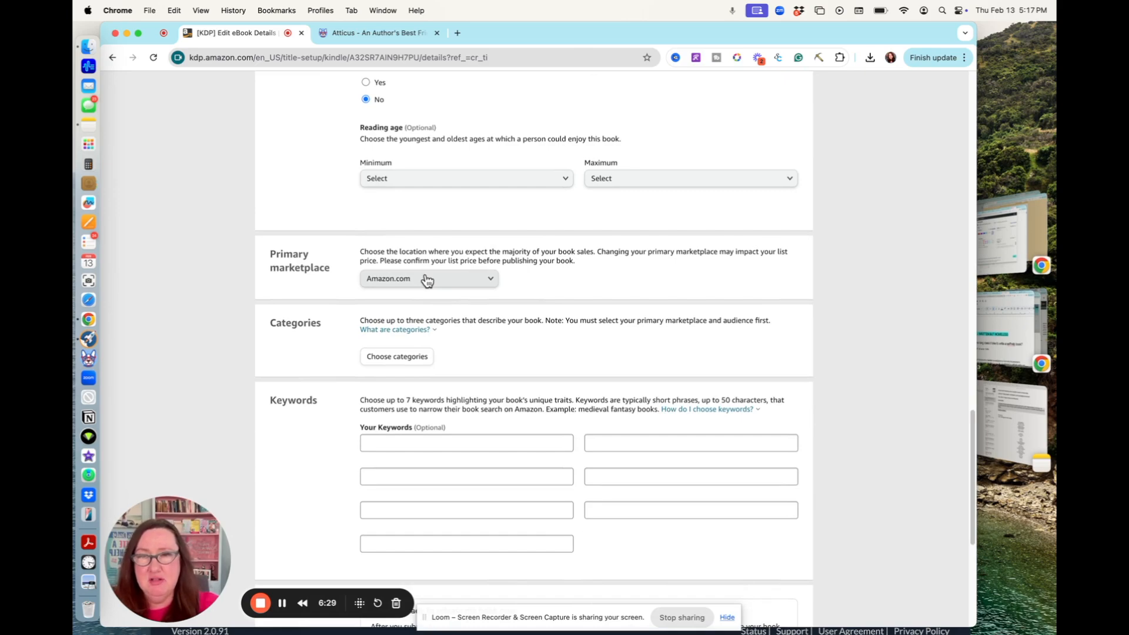
Step: Check the available primary marketplace options, keeping Amazon.com selected
{"action": "left_click", "coordinate": [492, 279]}
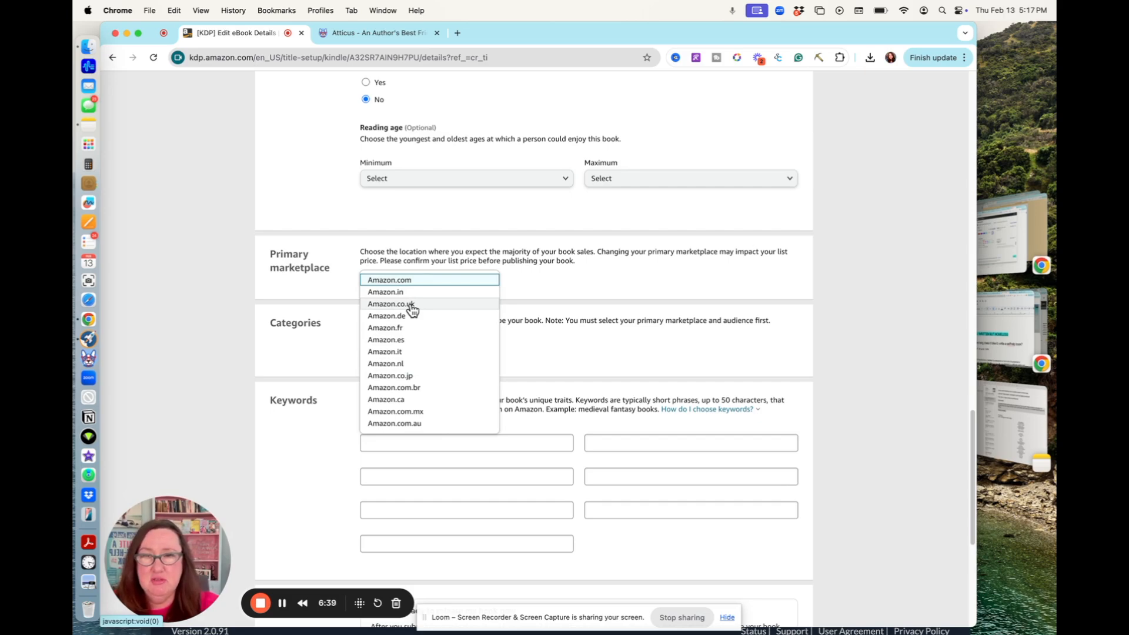
{"action": "left_click", "coordinate": [536, 291]}
{"action": "left_click", "coordinate": [455, 290]}
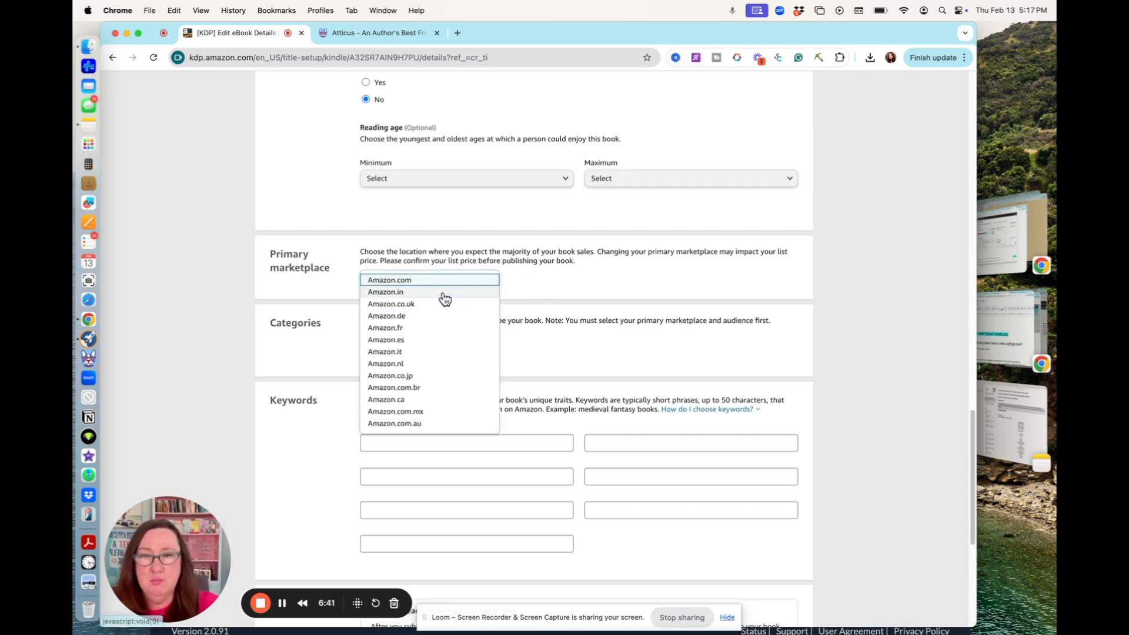
{"action": "left_click", "coordinate": [544, 288]}
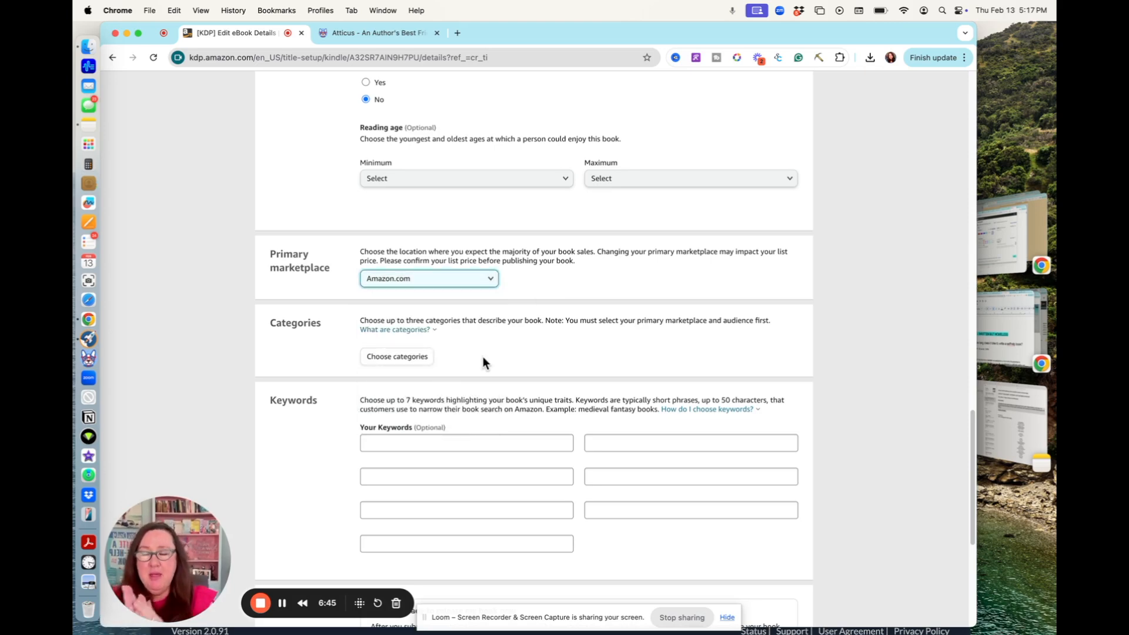
Step: Open the book's category selection and switch to Publisher Rocket for category research
{"action": "left_click", "coordinate": [379, 357]}
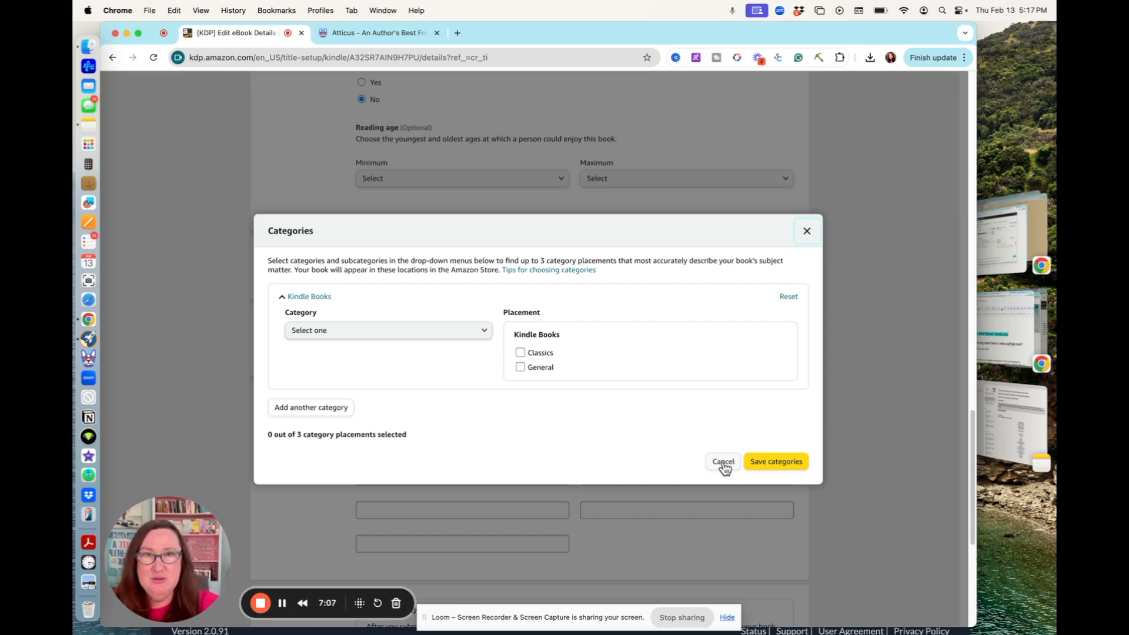
{"action": "left_click_drag", "start_coordinate": [664, 28], "coordinate": [591, 182]}
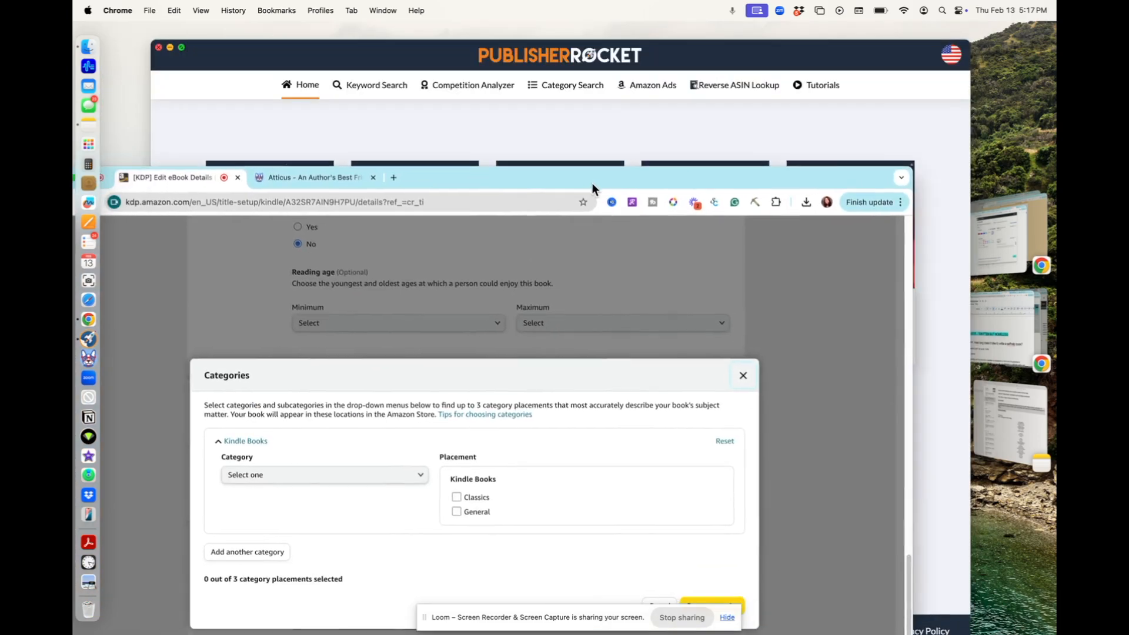
{"action": "left_click", "coordinate": [626, 111]}
{"action": "left_click_drag", "start_coordinate": [702, 62], "coordinate": [674, 62]}
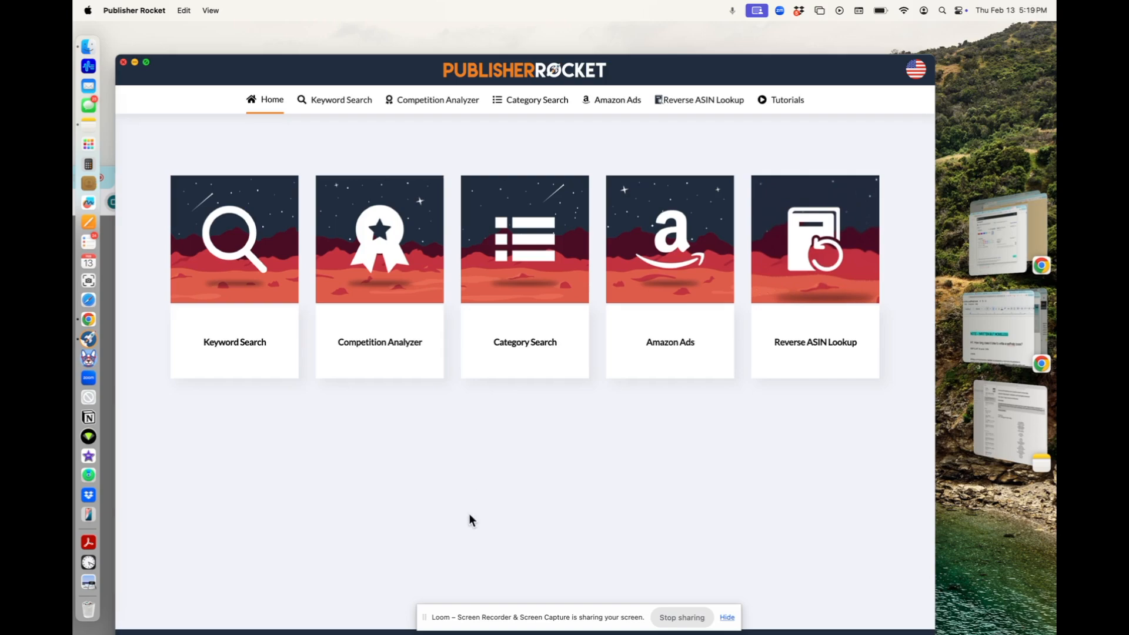
Step: Browse the Kindle categories in Category Search, view the subcategories of Computers & Technology, and return to the main list
{"action": "left_click", "coordinate": [537, 298]}
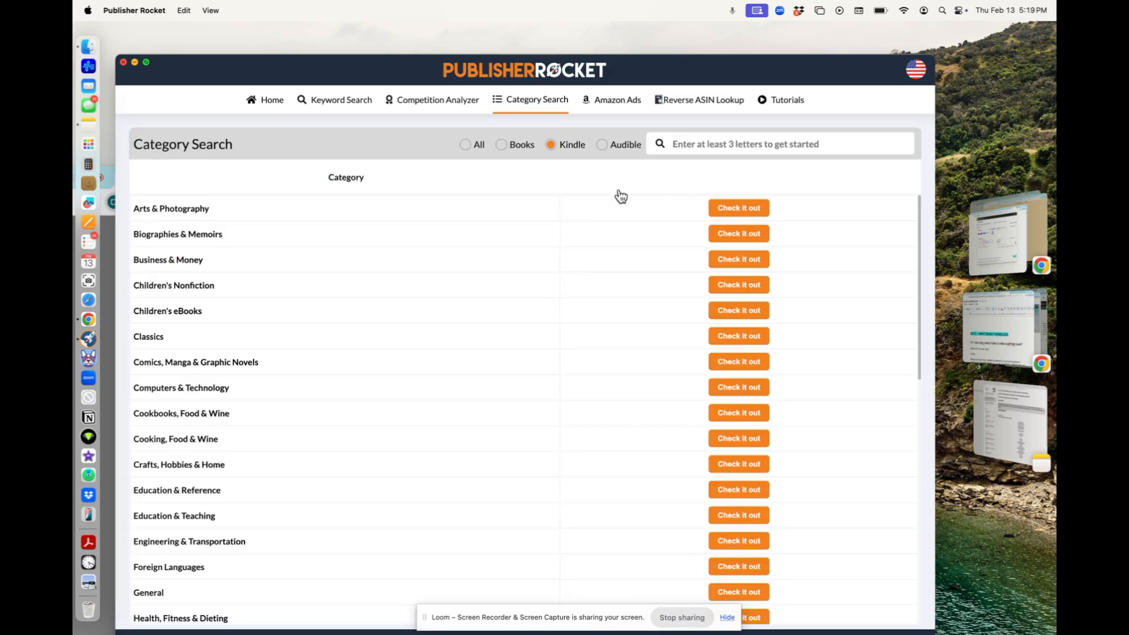
{"action": "scroll", "coordinate": [374, 411], "scroll_direction": "down", "scroll_amount": 3}
{"action": "scroll", "coordinate": [374, 411], "scroll_direction": "down", "scroll_amount": 8}
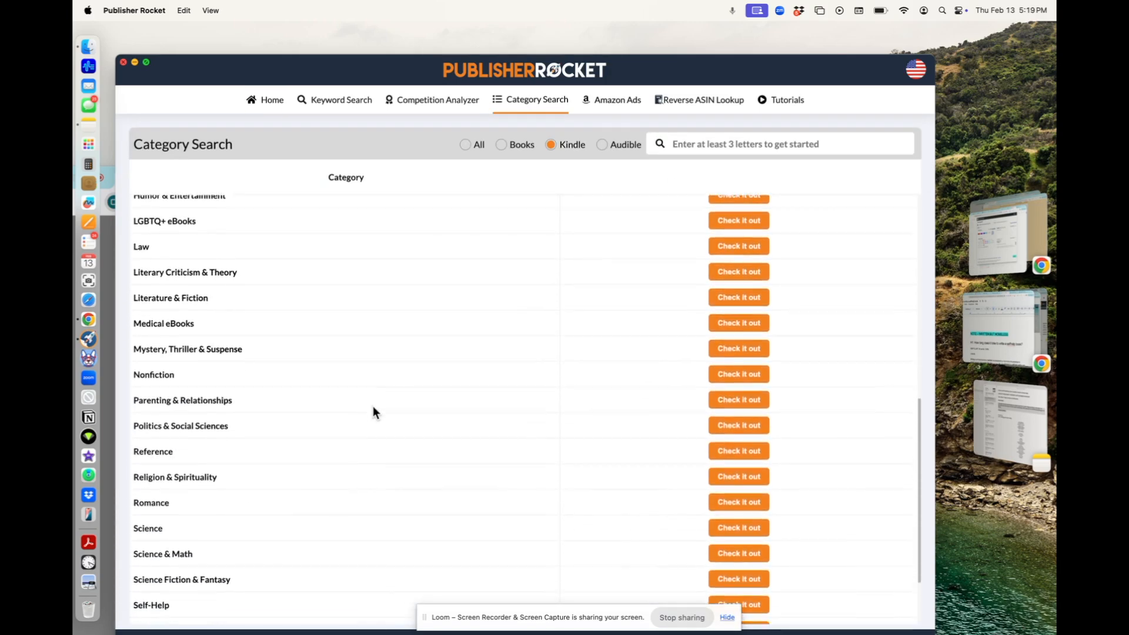
{"action": "scroll", "coordinate": [373, 406], "scroll_direction": "up", "scroll_amount": 10}
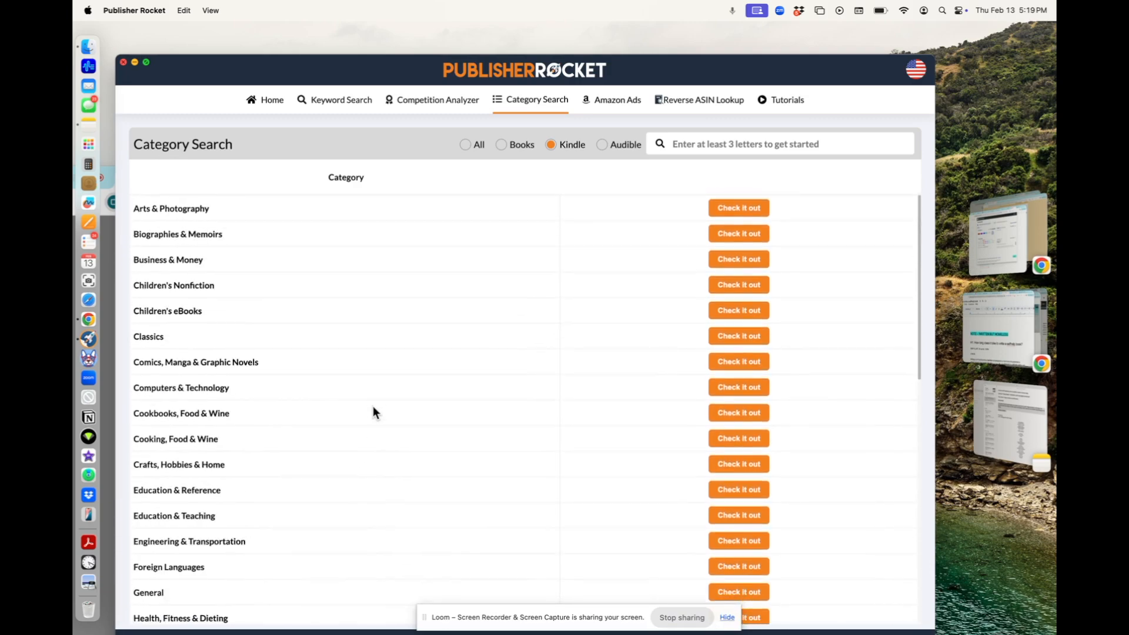
{"action": "scroll", "coordinate": [373, 405], "scroll_direction": "down", "scroll_amount": 2}
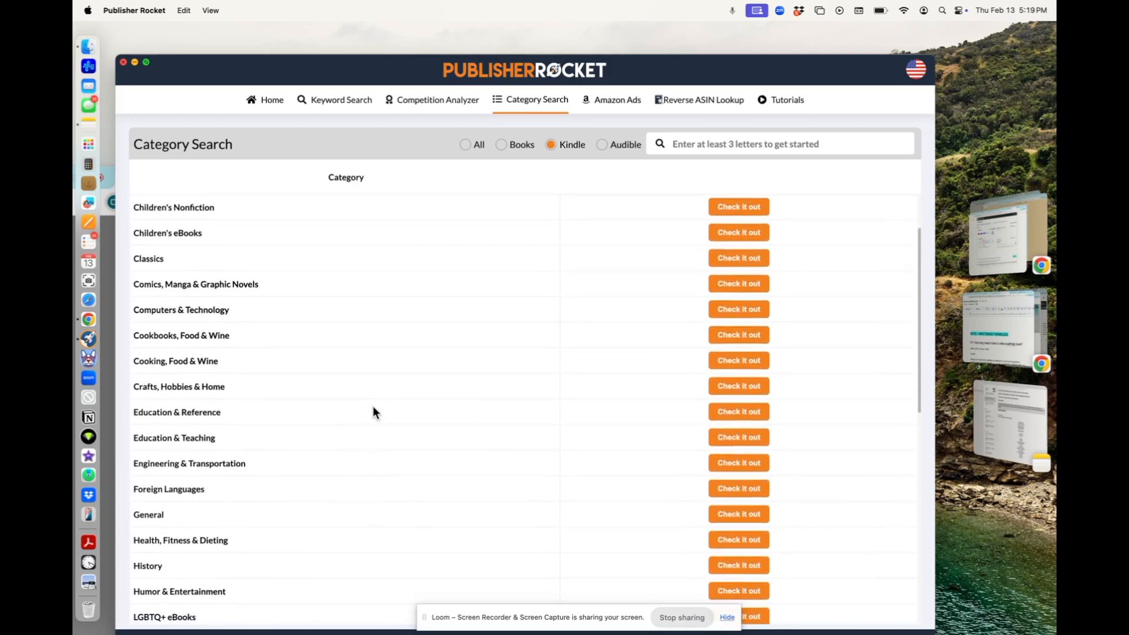
{"action": "left_click", "coordinate": [752, 309]}
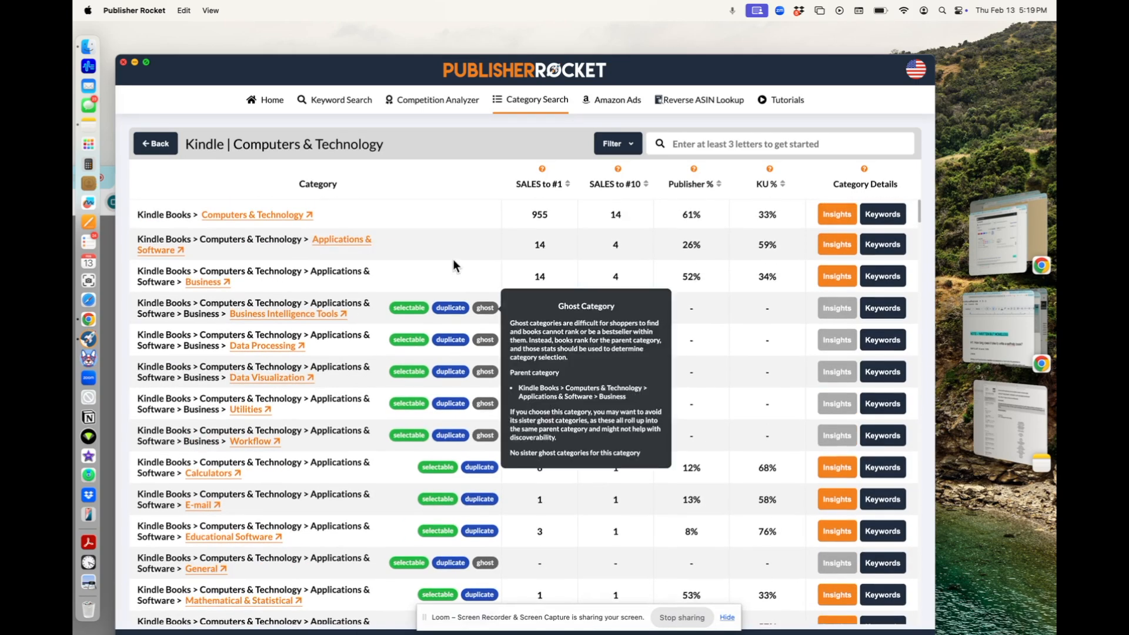
{"action": "left_click", "coordinate": [155, 144]}
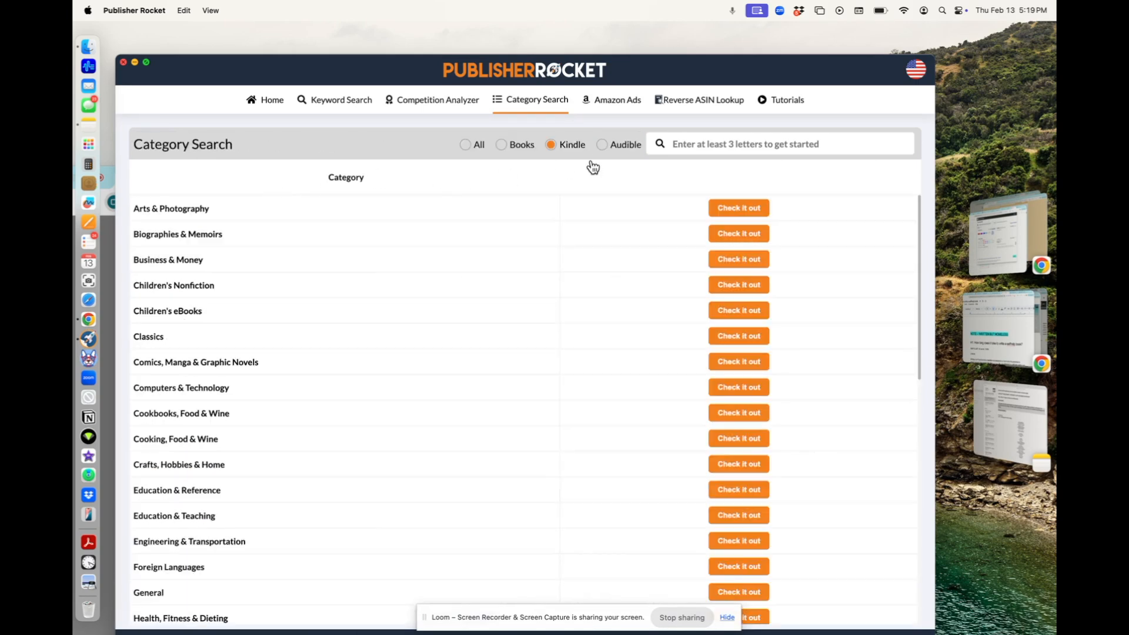
Step: Search the Kindle categories for "publishing" and compare the sales, publisher and KU figures of the matching categories
{"action": "left_click", "coordinate": [685, 136]}
{"action": "type", "text": "publishing"}
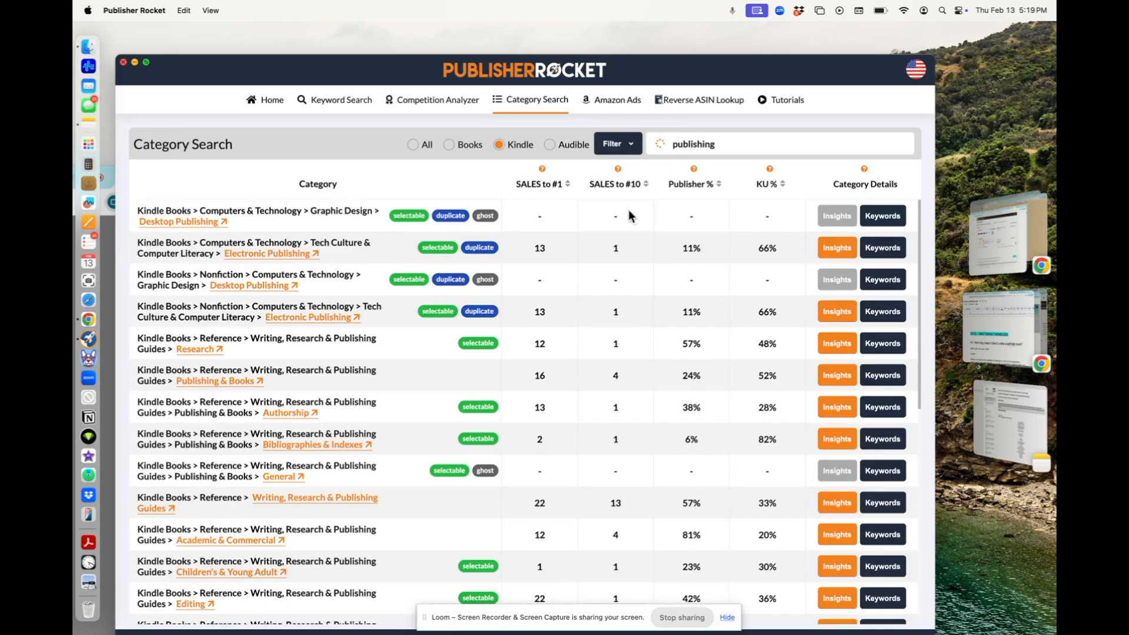
{"action": "scroll", "coordinate": [580, 389], "scroll_direction": "down", "scroll_amount": 1}
{"action": "scroll", "coordinate": [580, 389], "scroll_direction": "up", "scroll_amount": 1}
{"action": "double_click", "coordinate": [537, 248]}
{"action": "scroll", "coordinate": [361, 500], "scroll_direction": "down", "scroll_amount": 3}
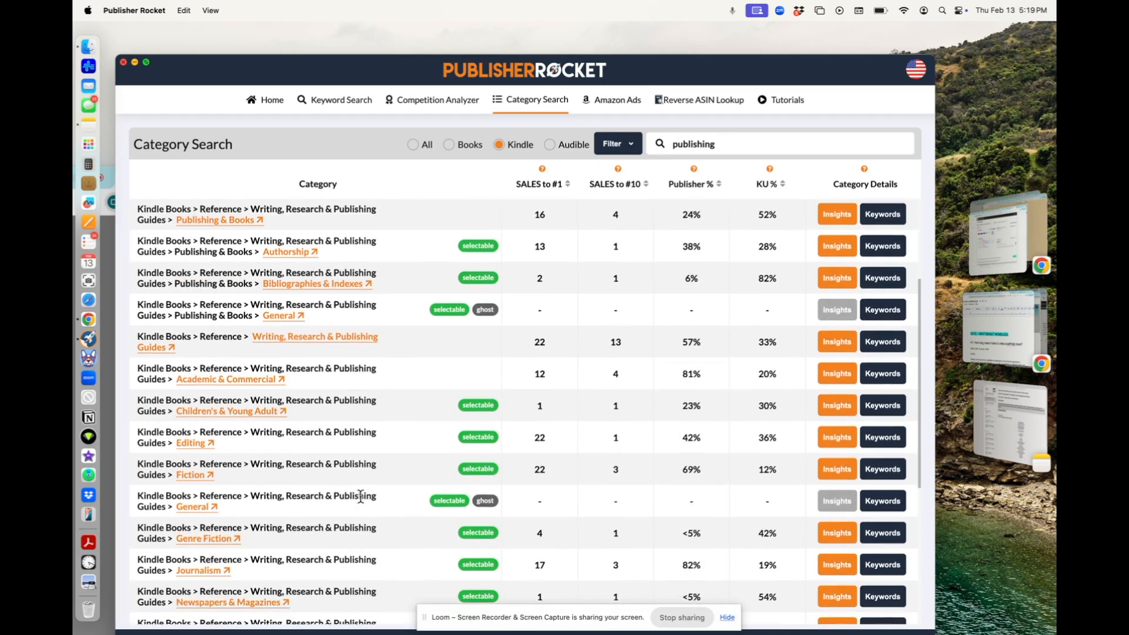
{"action": "scroll", "coordinate": [360, 496], "scroll_direction": "down", "scroll_amount": 5}
{"action": "scroll", "coordinate": [361, 497], "scroll_direction": "up", "scroll_amount": 7}
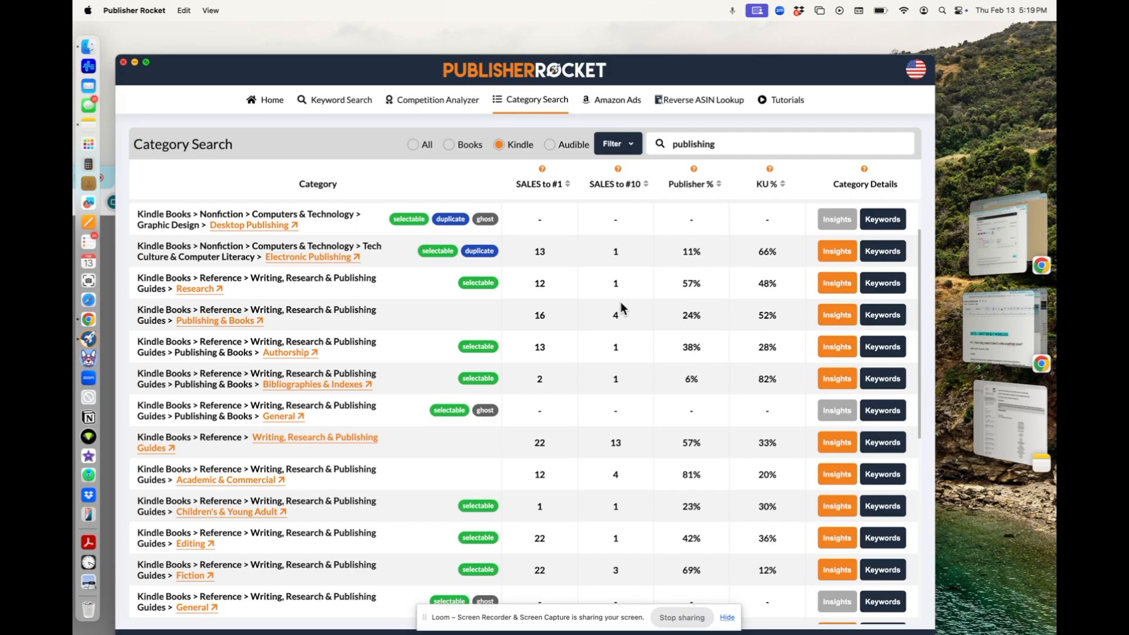
Step: Review the full list of Kindle categories matching "publishing", comparing their sales, publisher and KU figures down to Business Aspects
{"action": "scroll", "coordinate": [555, 459], "scroll_direction": "down", "scroll_amount": 5}
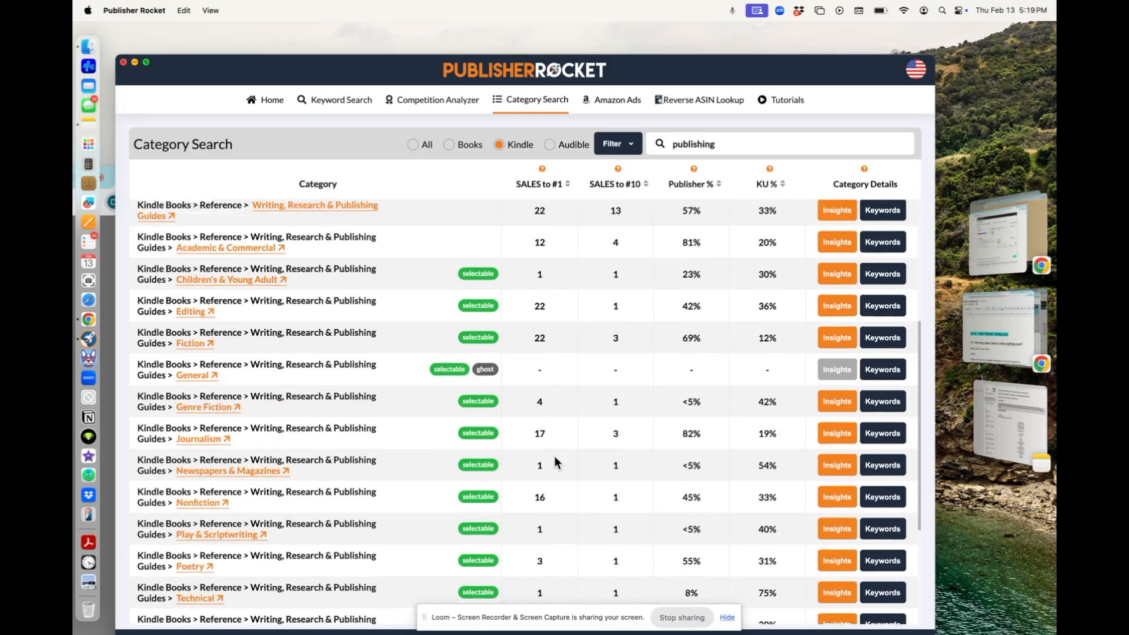
{"action": "scroll", "coordinate": [581, 435], "scroll_direction": "up", "scroll_amount": 6}
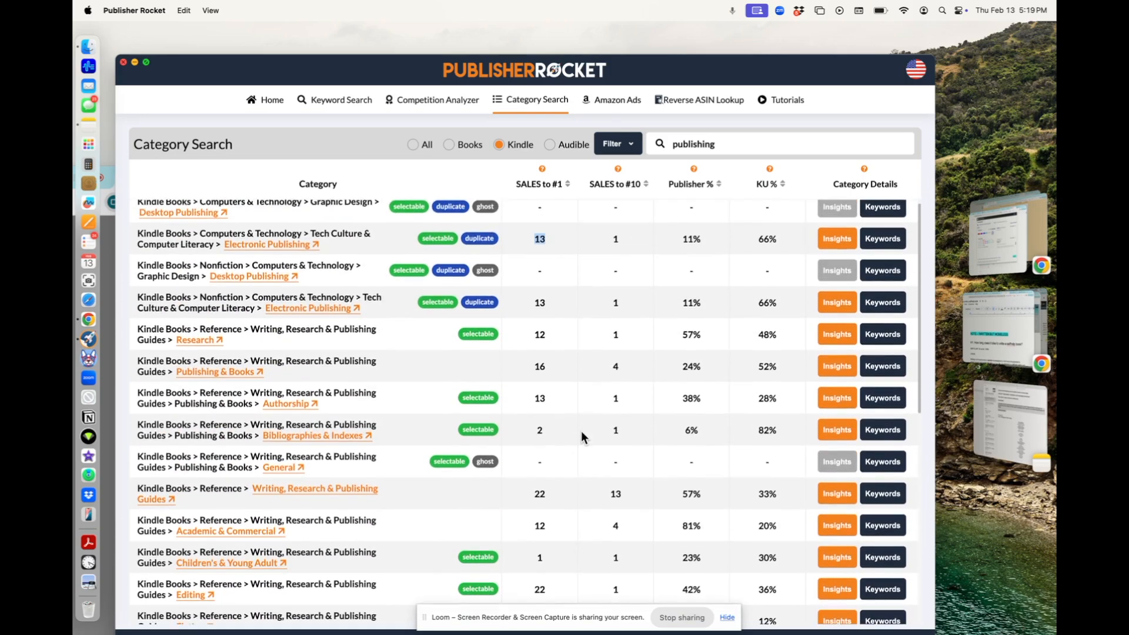
{"action": "scroll", "coordinate": [581, 438], "scroll_direction": "down", "scroll_amount": 7}
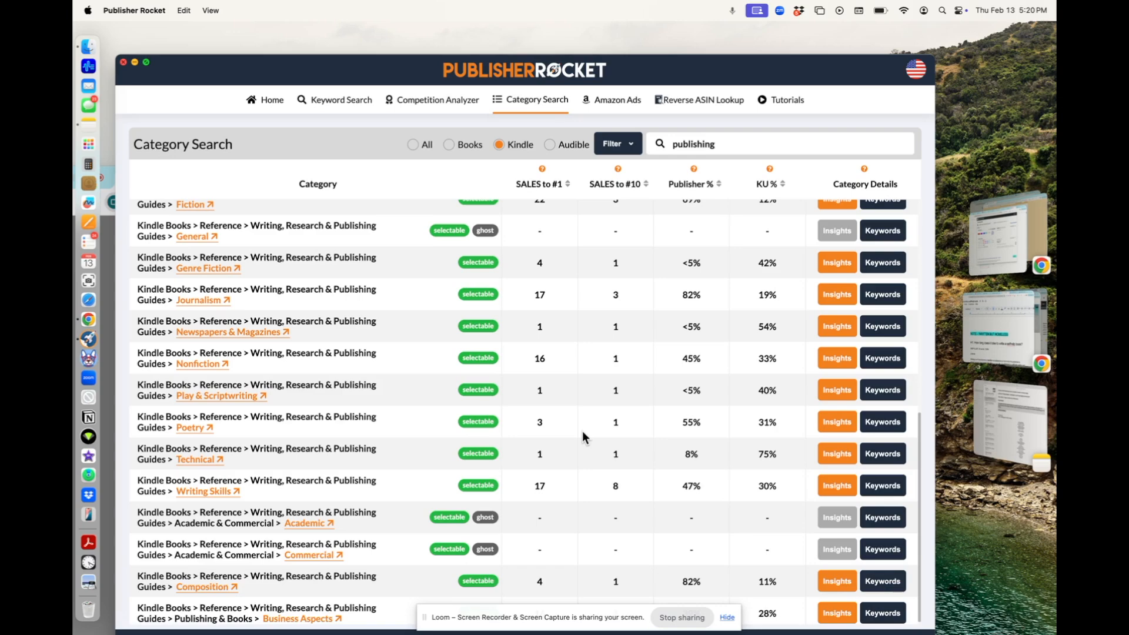
{"action": "scroll", "coordinate": [583, 433], "scroll_direction": "down", "scroll_amount": 1}
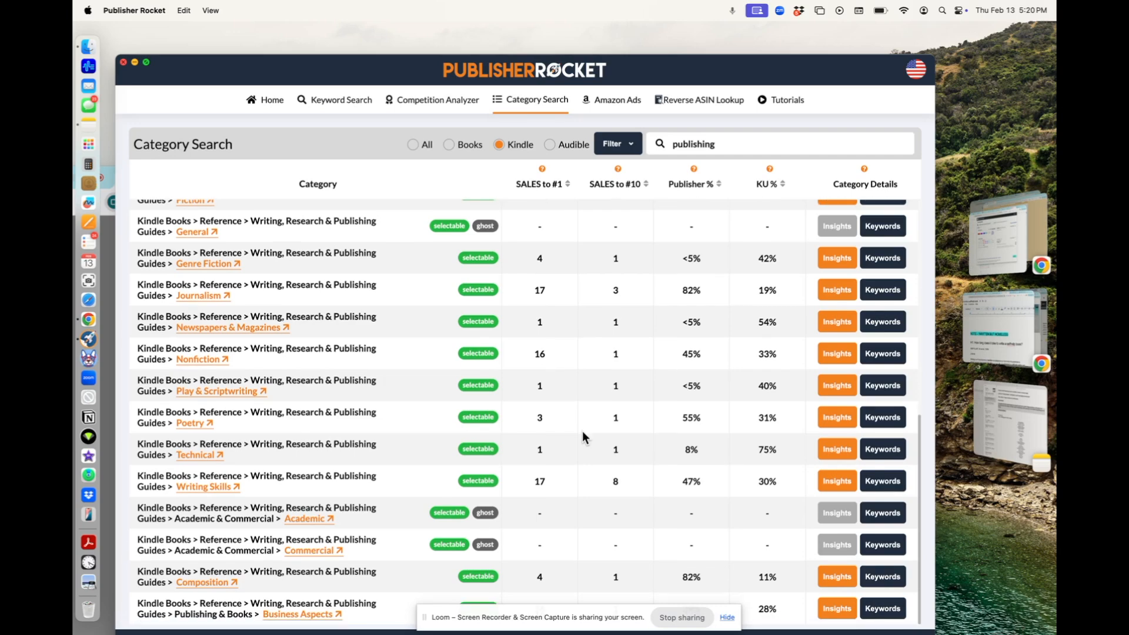
{"action": "scroll", "coordinate": [583, 437], "scroll_direction": "up", "scroll_amount": 5}
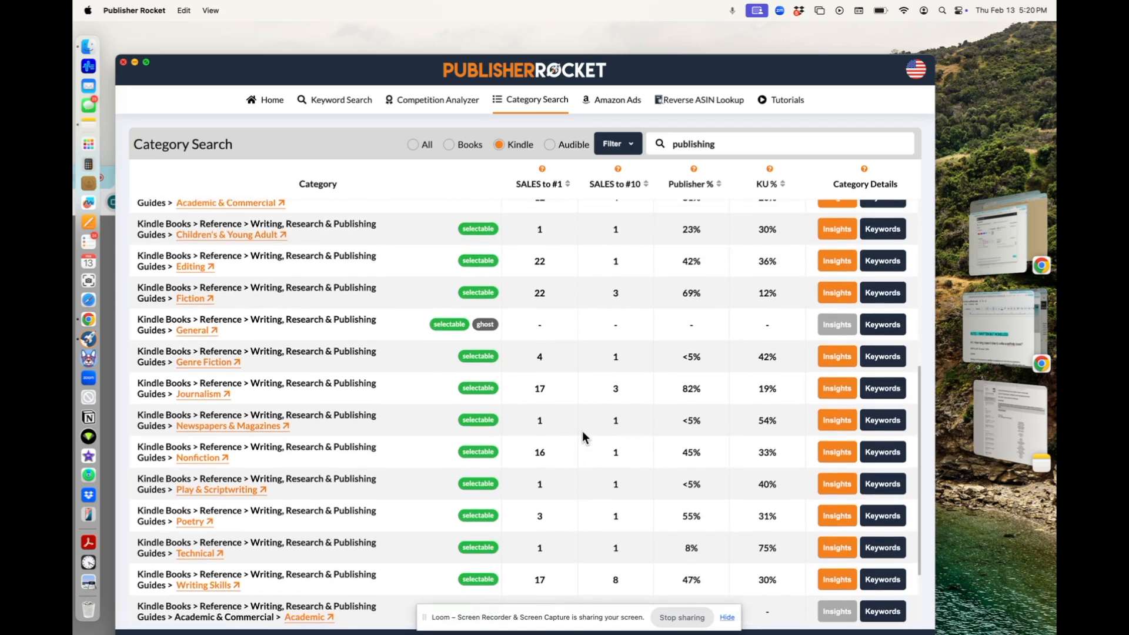
Step: Switch back to the book's category selection in Chrome and enlarge the browser window to make room for the category list
{"action": "left_click_drag", "start_coordinate": [675, 80], "coordinate": [727, 75]}
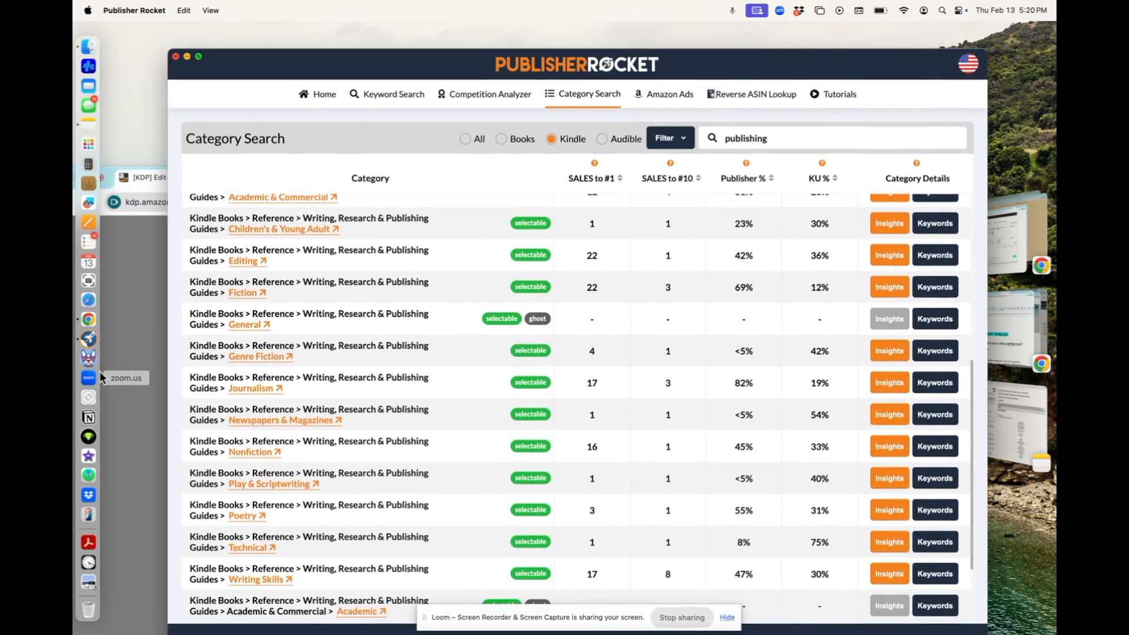
{"action": "left_click", "coordinate": [150, 373]}
{"action": "left_click_drag", "start_coordinate": [478, 175], "coordinate": [560, 42]}
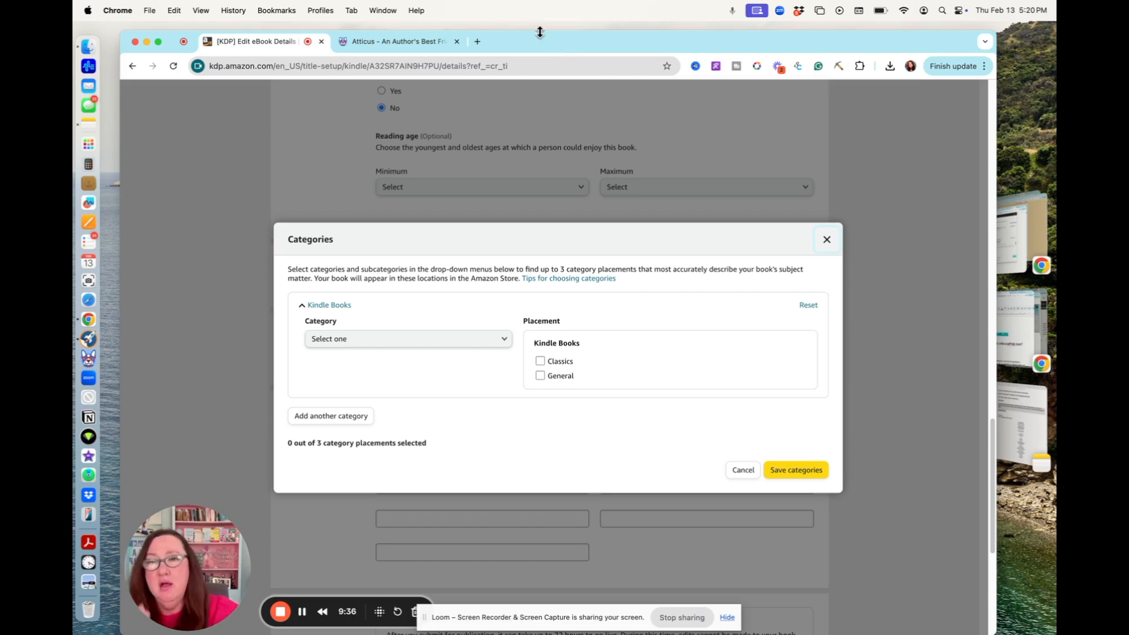
{"action": "left_click", "coordinate": [349, 349]}
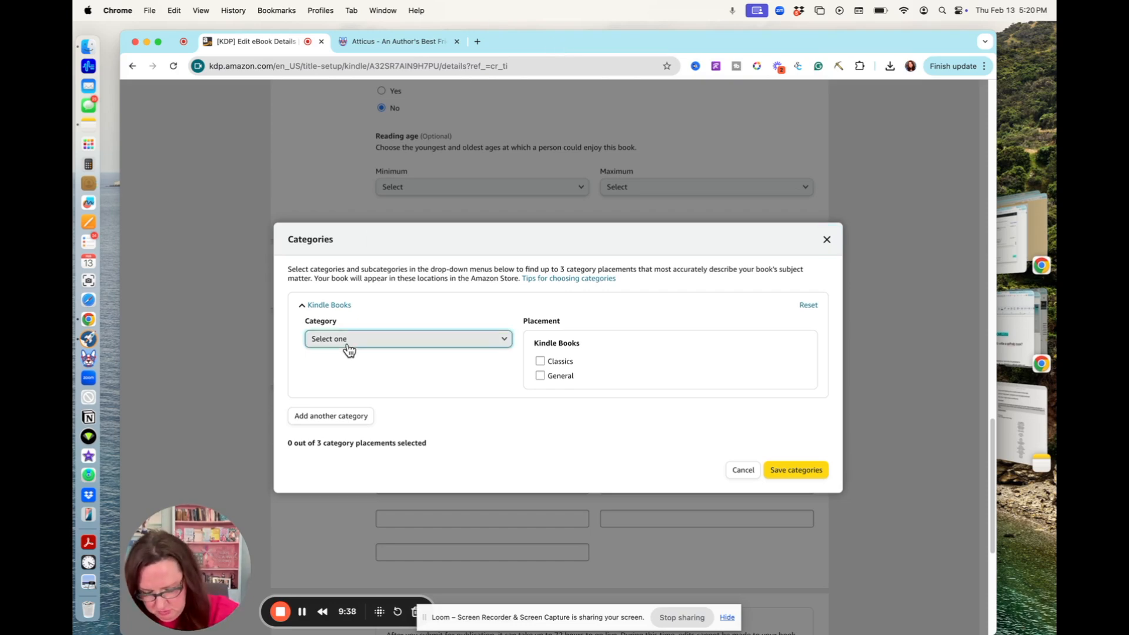
{"action": "left_click", "coordinate": [349, 348]}
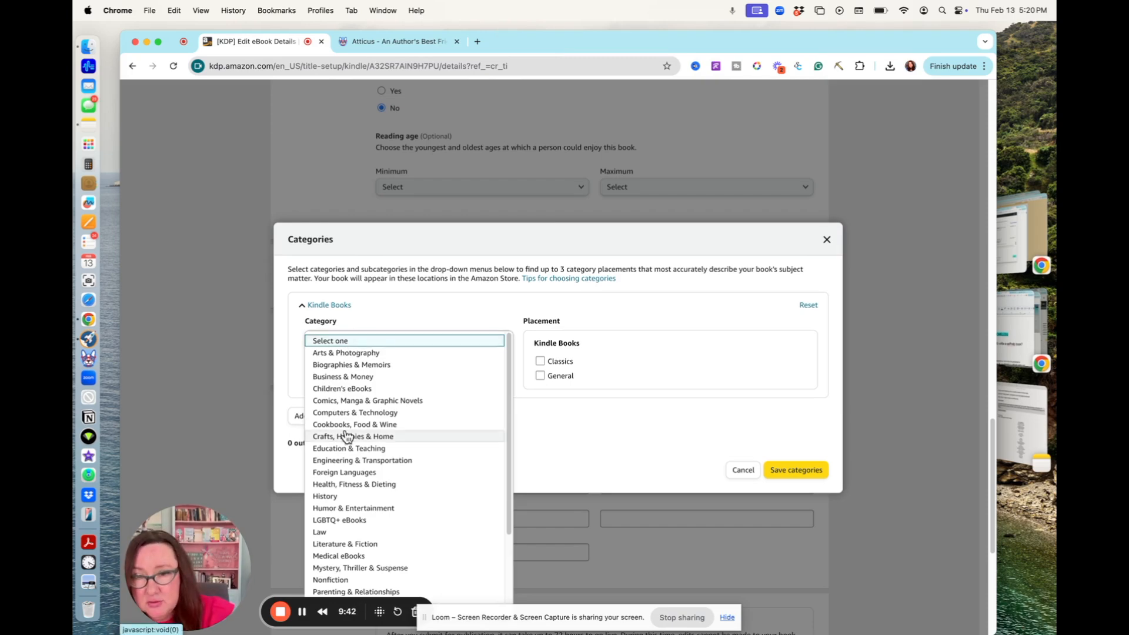
{"action": "scroll", "coordinate": [346, 437], "scroll_direction": "down", "scroll_amount": 10}
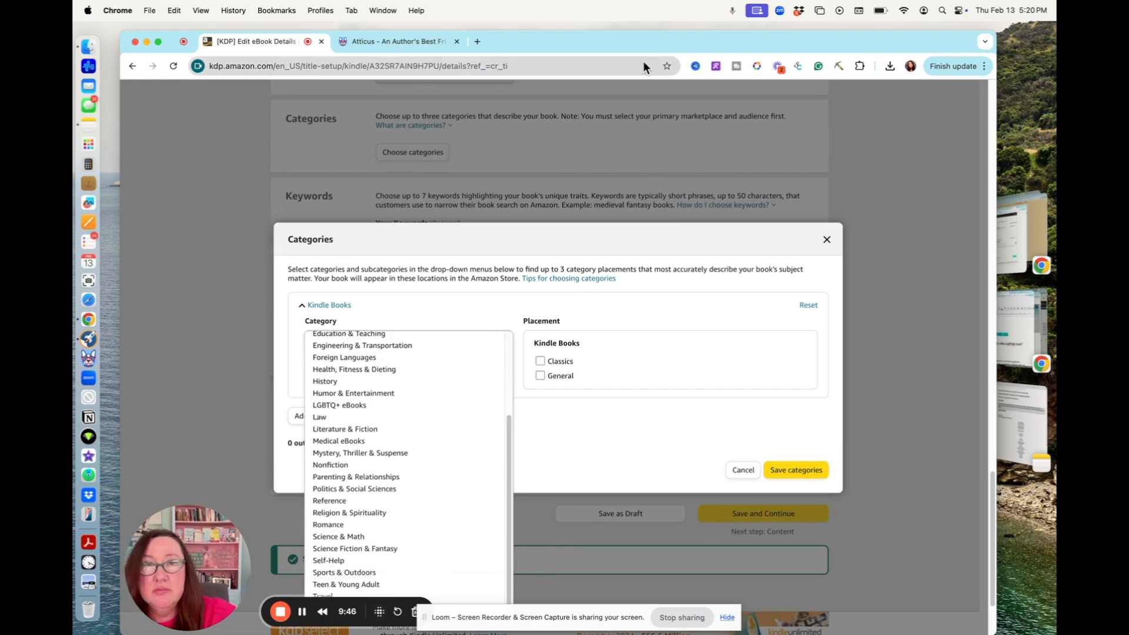
{"action": "double_click", "coordinate": [650, 40]}
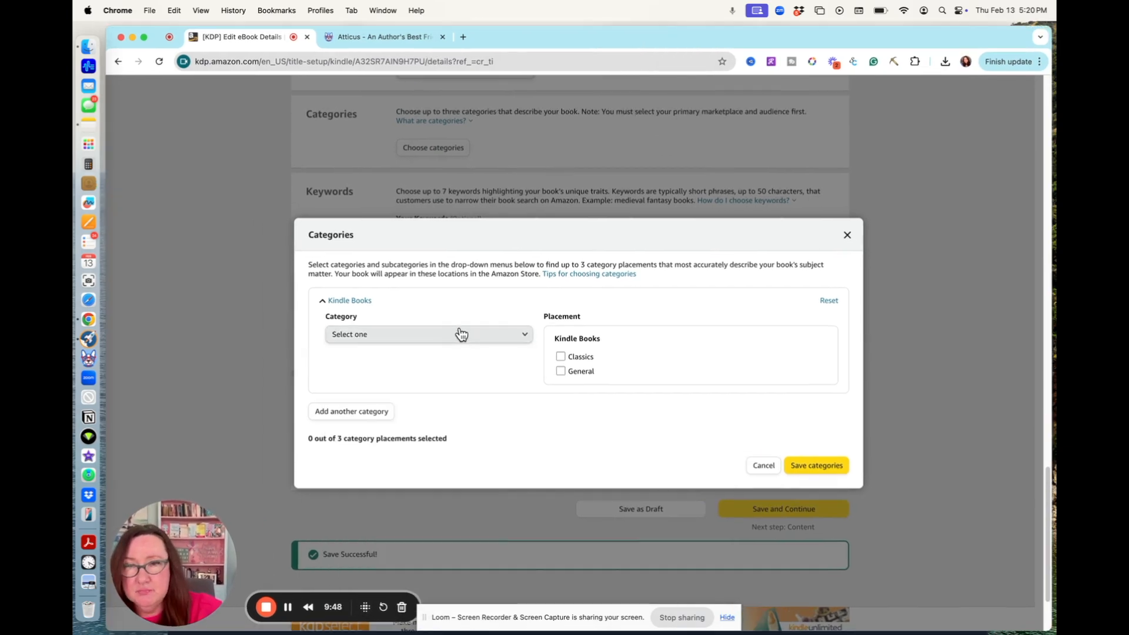
Step: Set the first category path to Reference > Writing, Research & Publishing Guides > Publishing & Books
{"action": "left_click", "coordinate": [462, 334]}
{"action": "left_click_drag", "start_coordinate": [531, 411], "coordinate": [532, 489]}
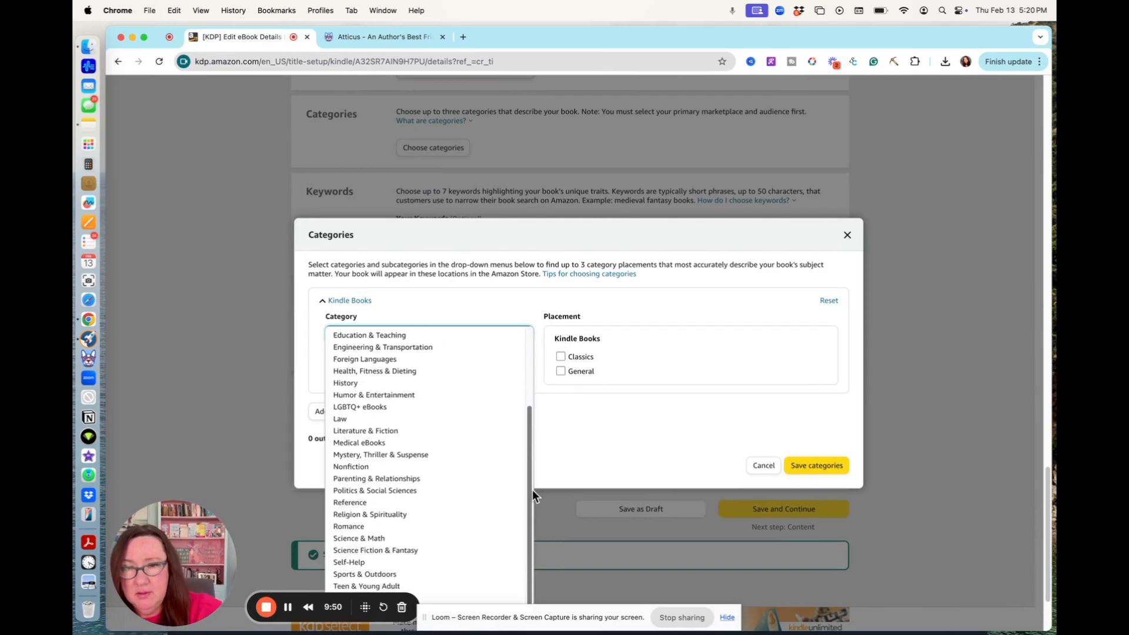
{"action": "left_click", "coordinate": [366, 500]}
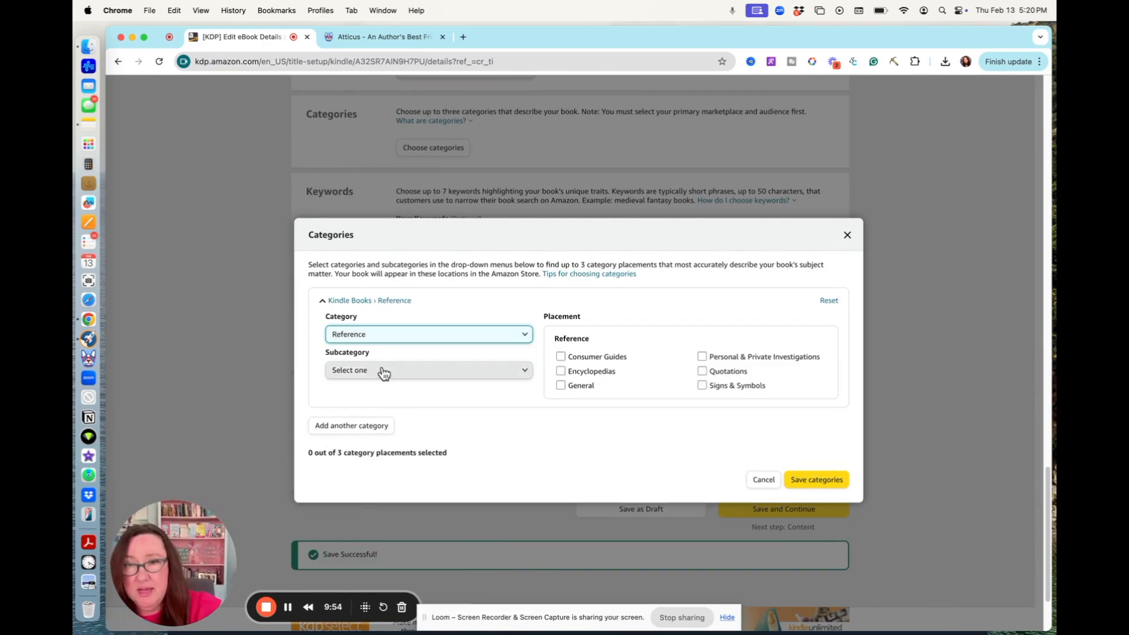
{"action": "left_click", "coordinate": [383, 370]}
{"action": "left_click", "coordinate": [354, 503]}
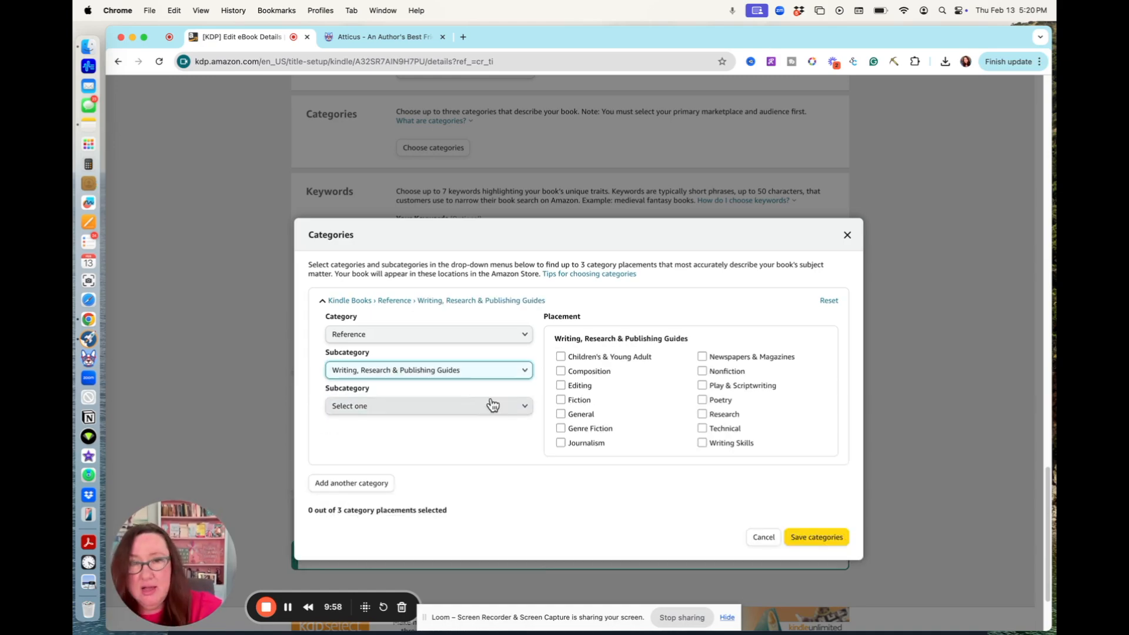
{"action": "left_click", "coordinate": [433, 409]}
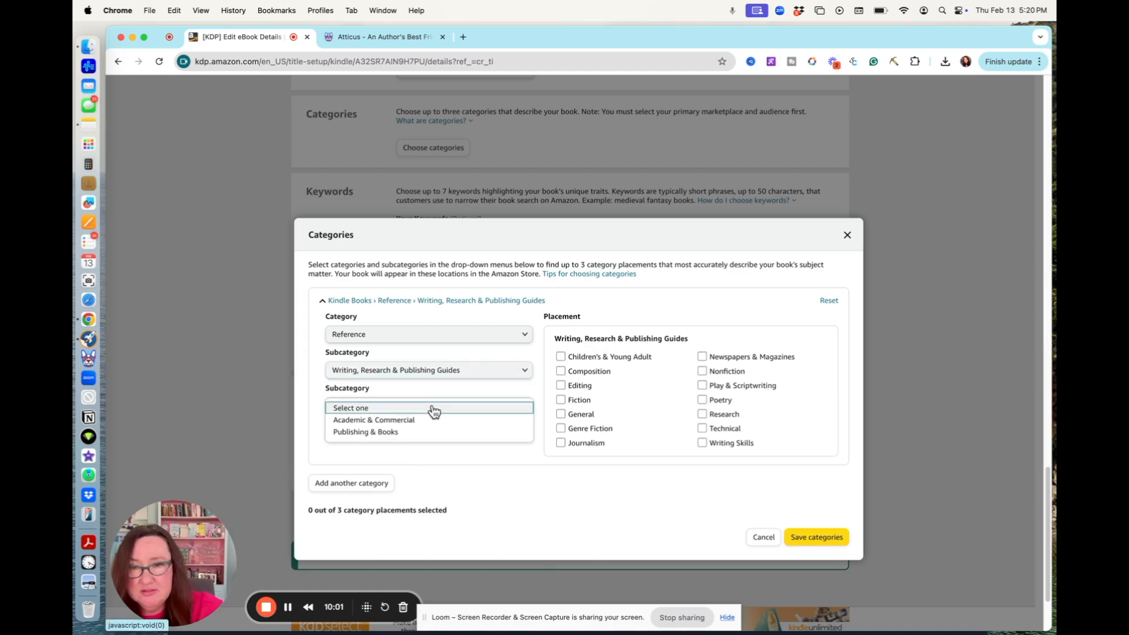
{"action": "left_click", "coordinate": [386, 435]}
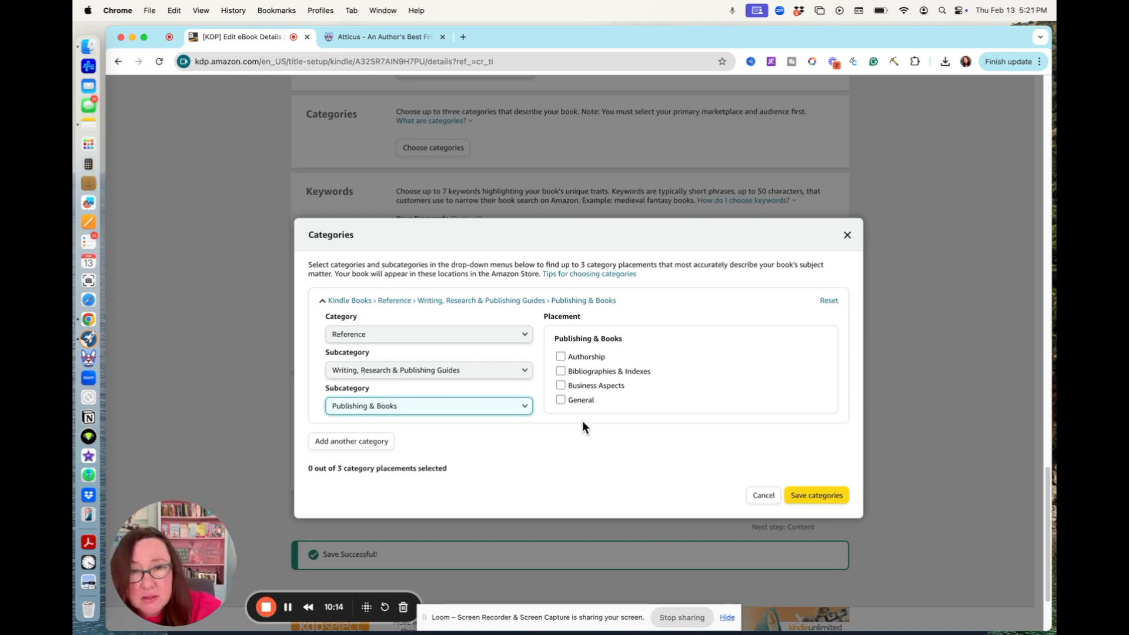
Step: Add another category under Reference > Writing, Research & Publishing Guides, select the Research placement, and save the categories
{"action": "left_click", "coordinate": [353, 442]}
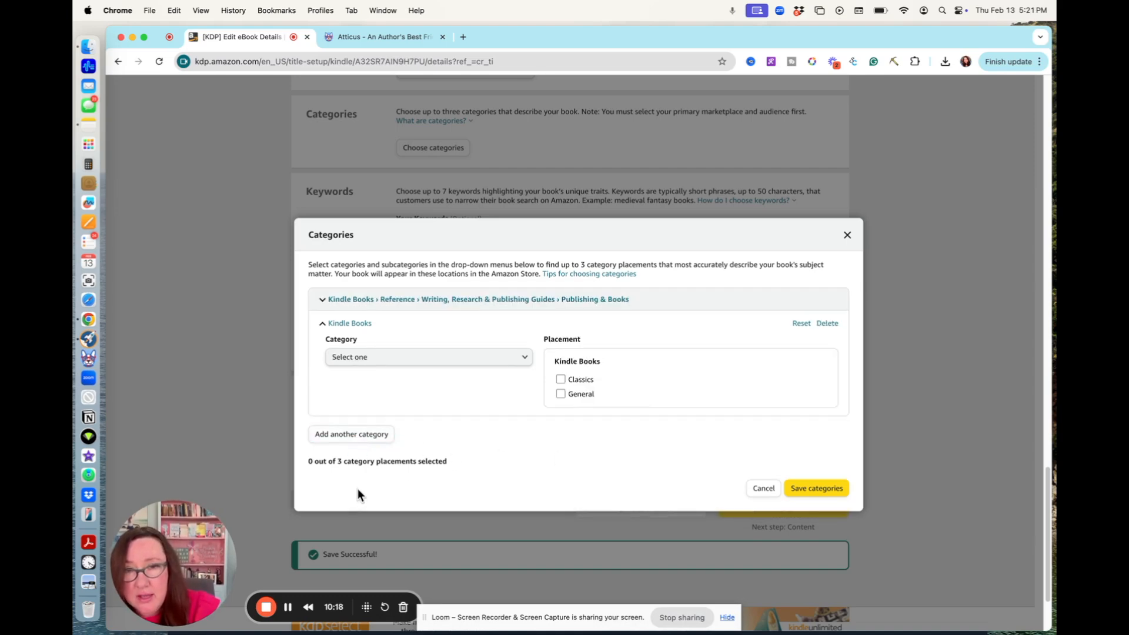
{"action": "left_click", "coordinate": [375, 358]}
{"action": "scroll", "coordinate": [375, 358], "scroll_direction": "down", "scroll_amount": 5}
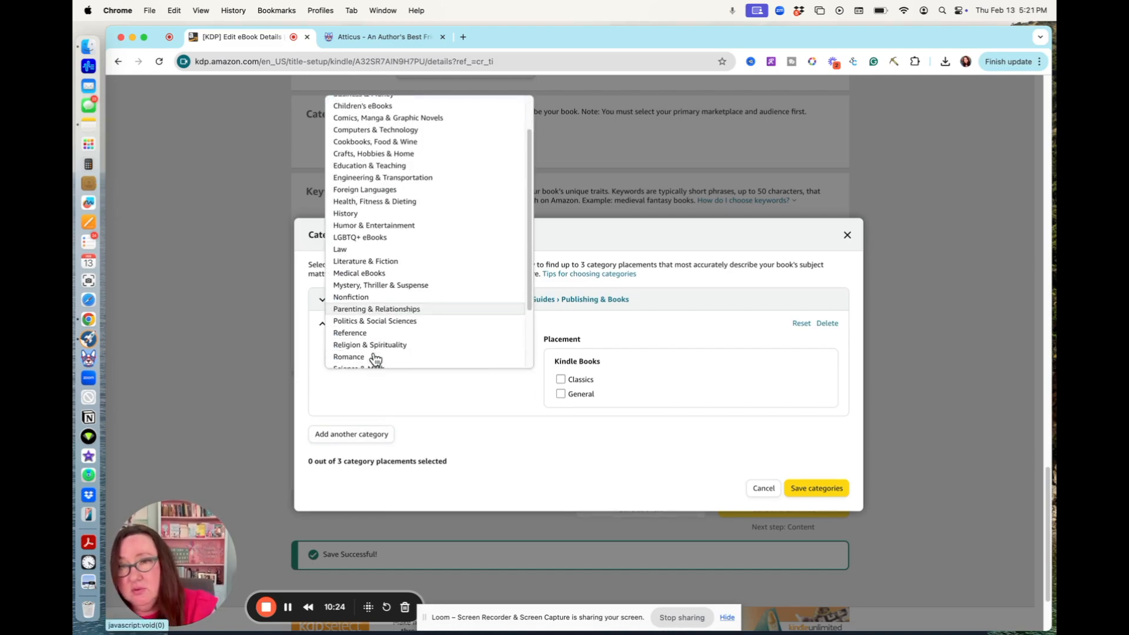
{"action": "left_click", "coordinate": [360, 301]}
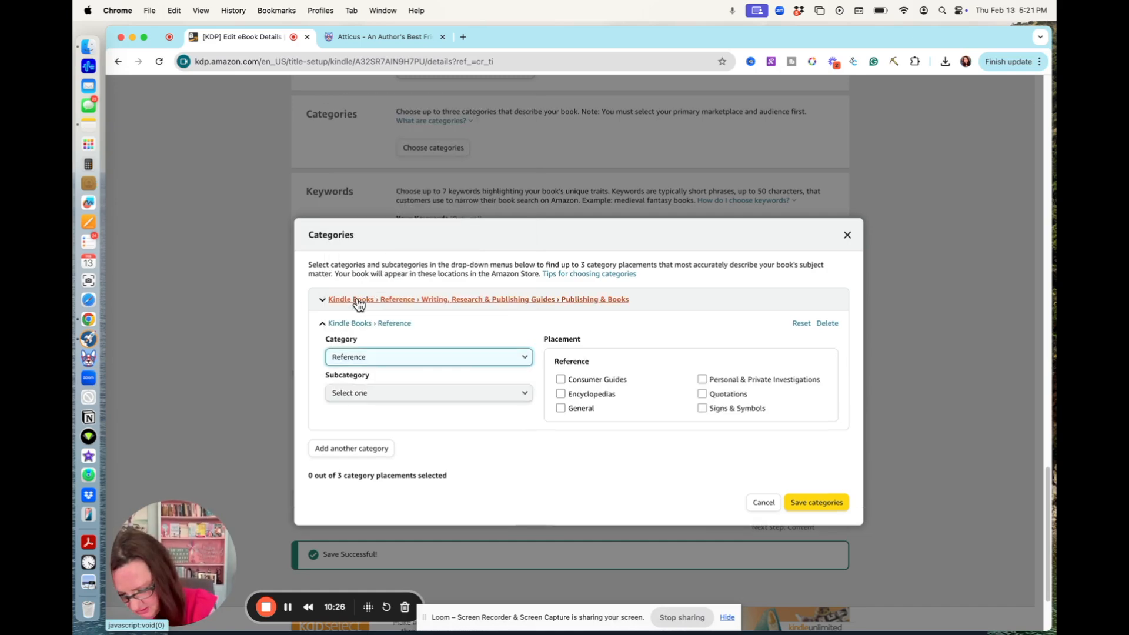
{"action": "left_click", "coordinate": [353, 393]}
{"action": "left_click", "coordinate": [348, 526]}
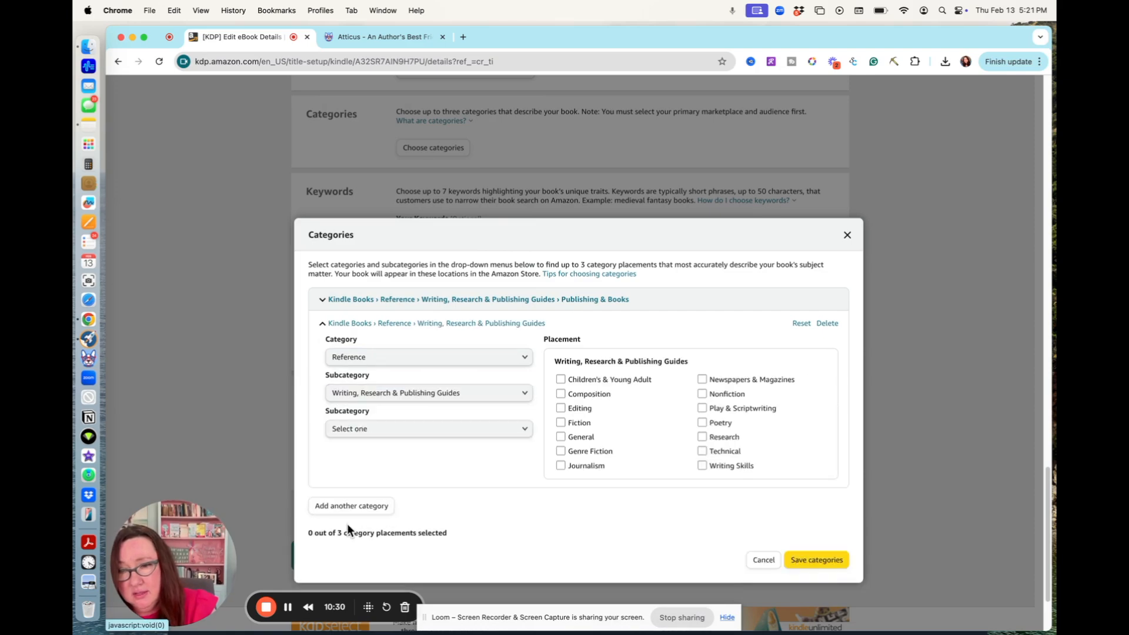
{"action": "left_click", "coordinate": [702, 437]}
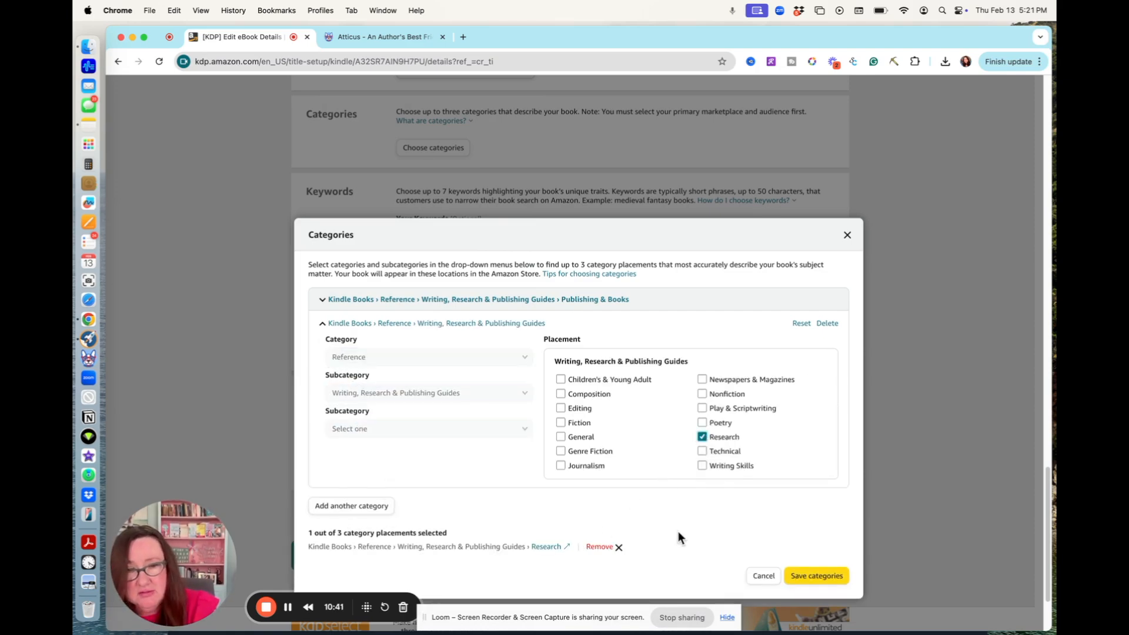
{"action": "left_click", "coordinate": [802, 576]}
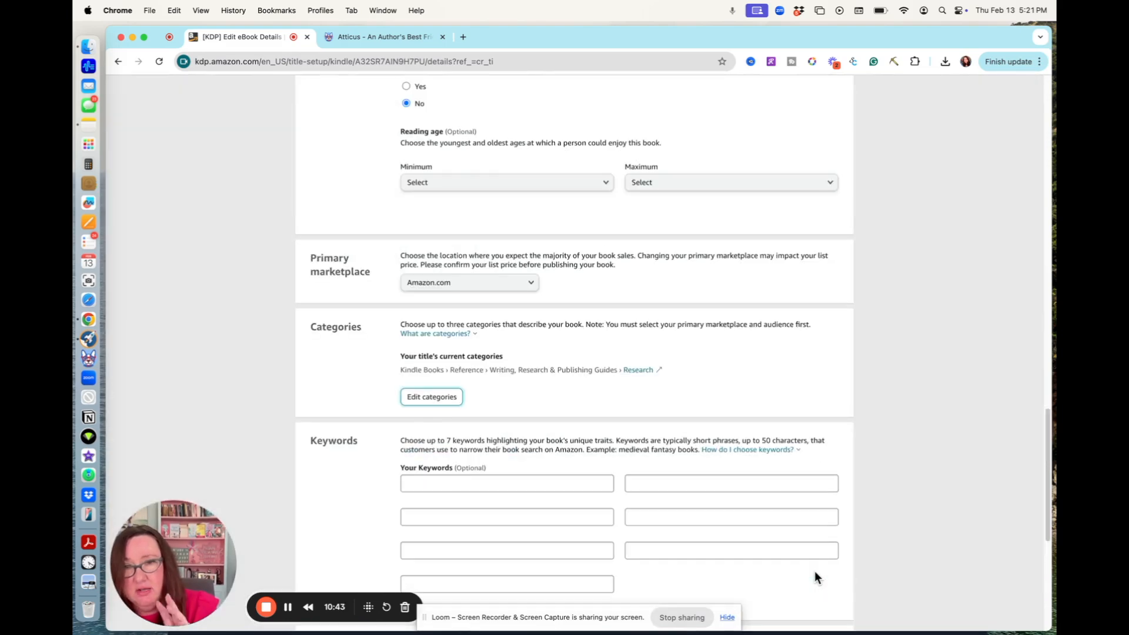
Step: Reopen the book's categories and add Reference > Writing, Research & Publishing Guides > Publishing & Books with the Authorship placement
{"action": "scroll", "coordinate": [739, 431], "scroll_direction": "down", "scroll_amount": 2}
{"action": "scroll", "coordinate": [418, 366], "scroll_direction": "up", "scroll_amount": 2}
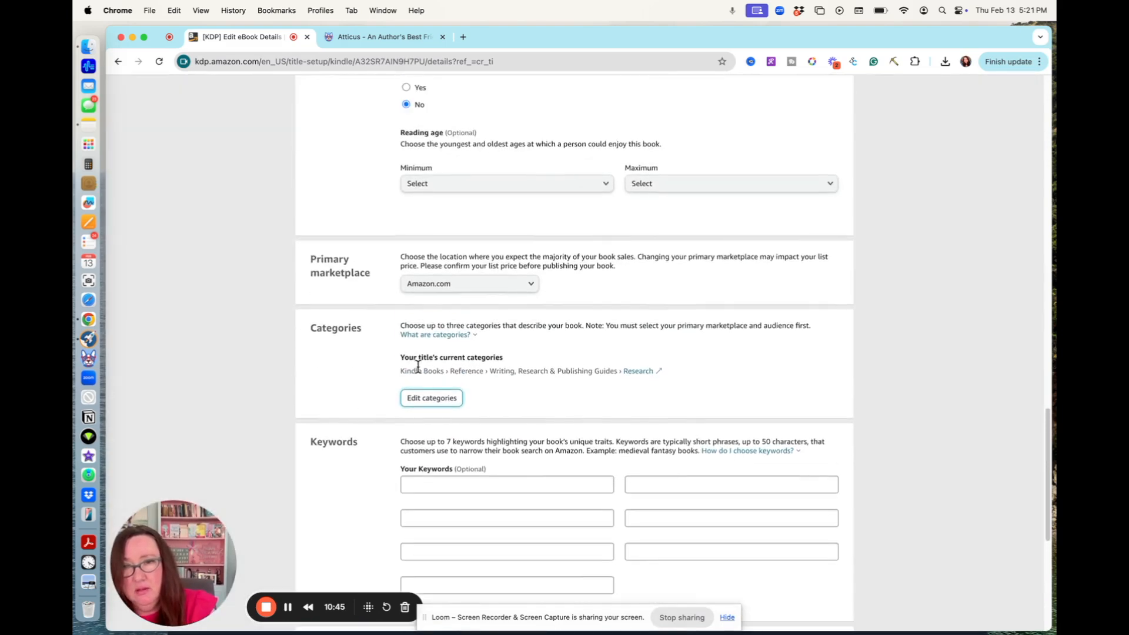
{"action": "left_click", "coordinate": [419, 394]}
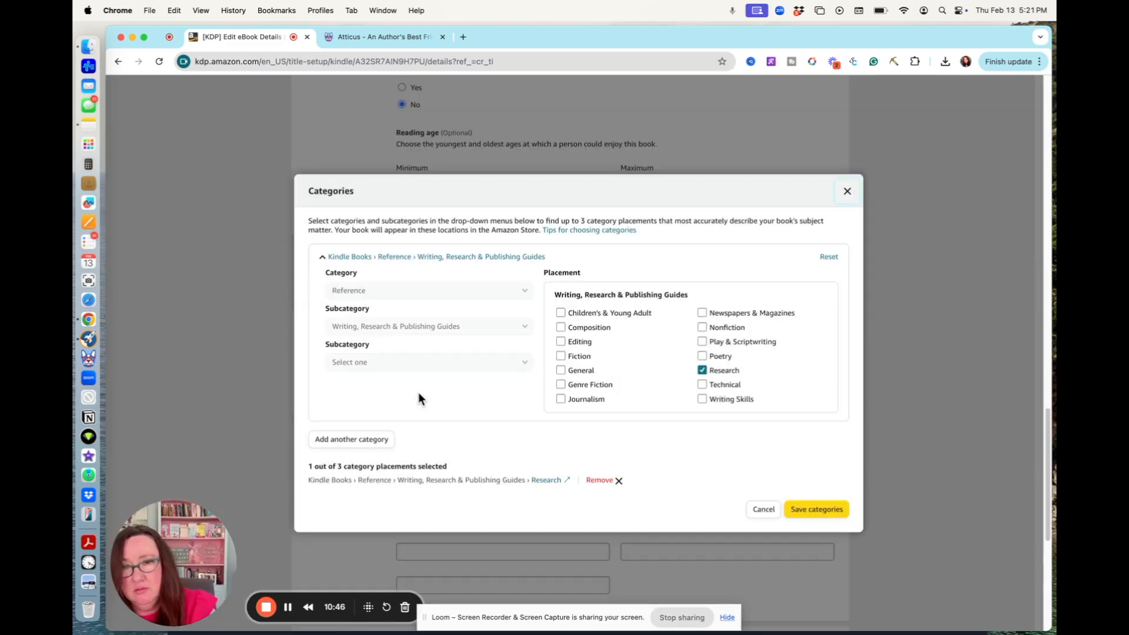
{"action": "left_click", "coordinate": [352, 446]}
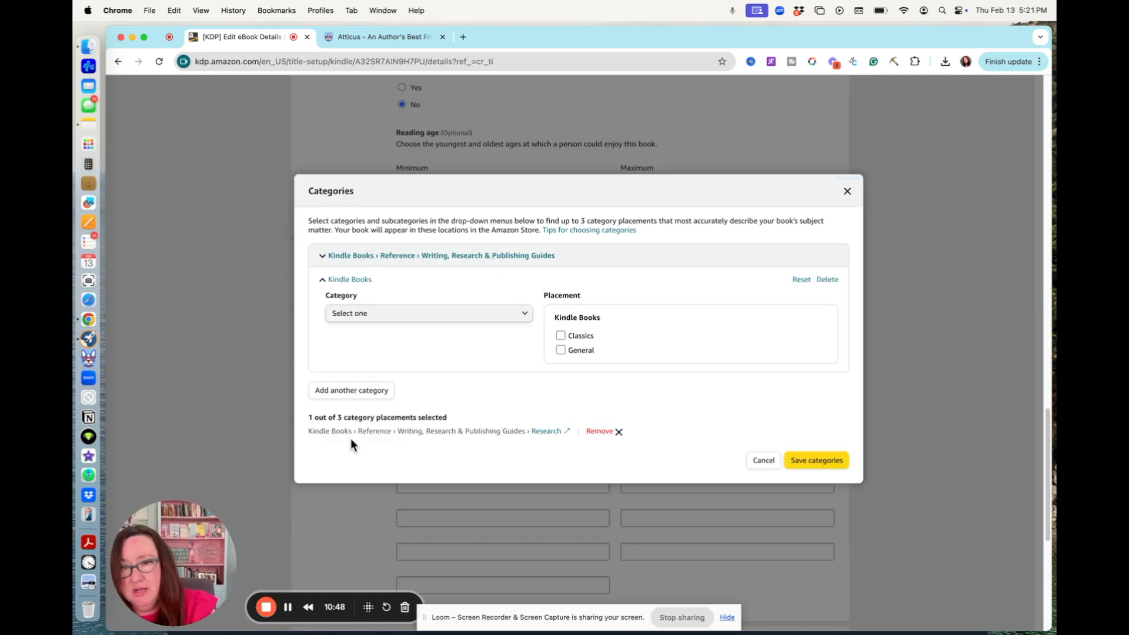
{"action": "left_click", "coordinate": [387, 314]}
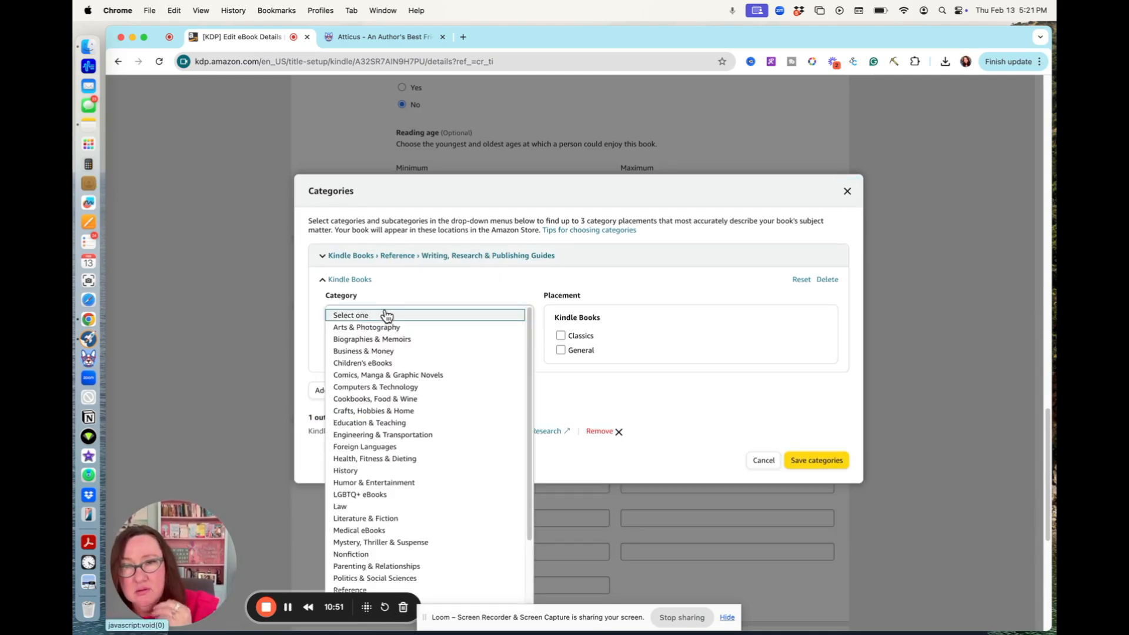
{"action": "scroll", "coordinate": [412, 500], "scroll_direction": "down", "scroll_amount": 3}
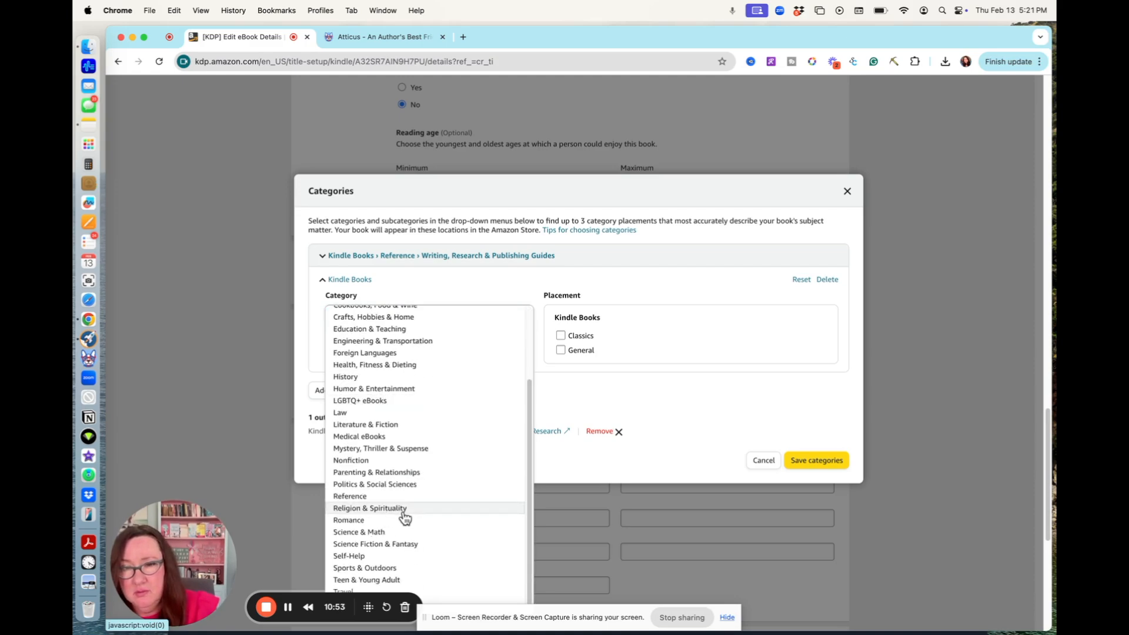
{"action": "left_click", "coordinate": [368, 497]}
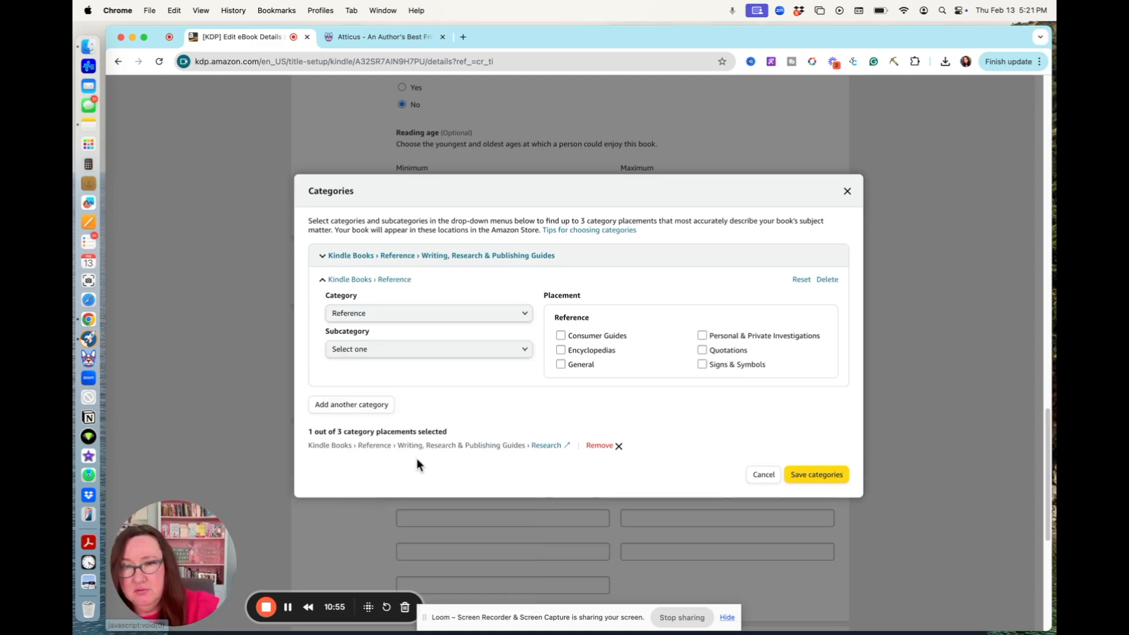
{"action": "left_click", "coordinate": [373, 350]}
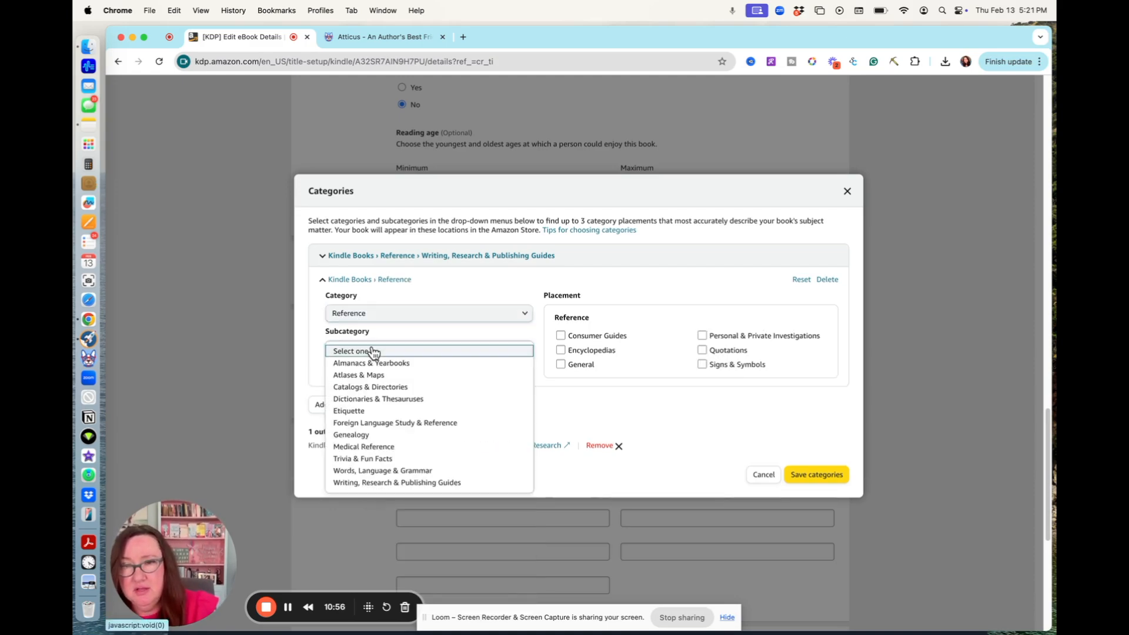
{"action": "left_click", "coordinate": [341, 483]}
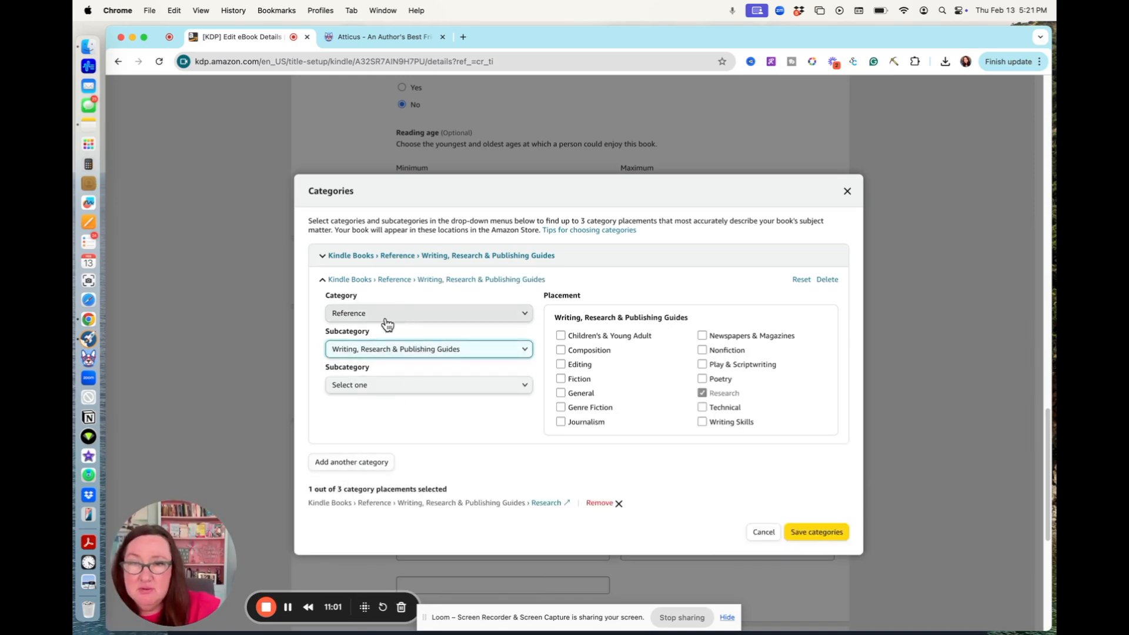
{"action": "left_click", "coordinate": [370, 391]}
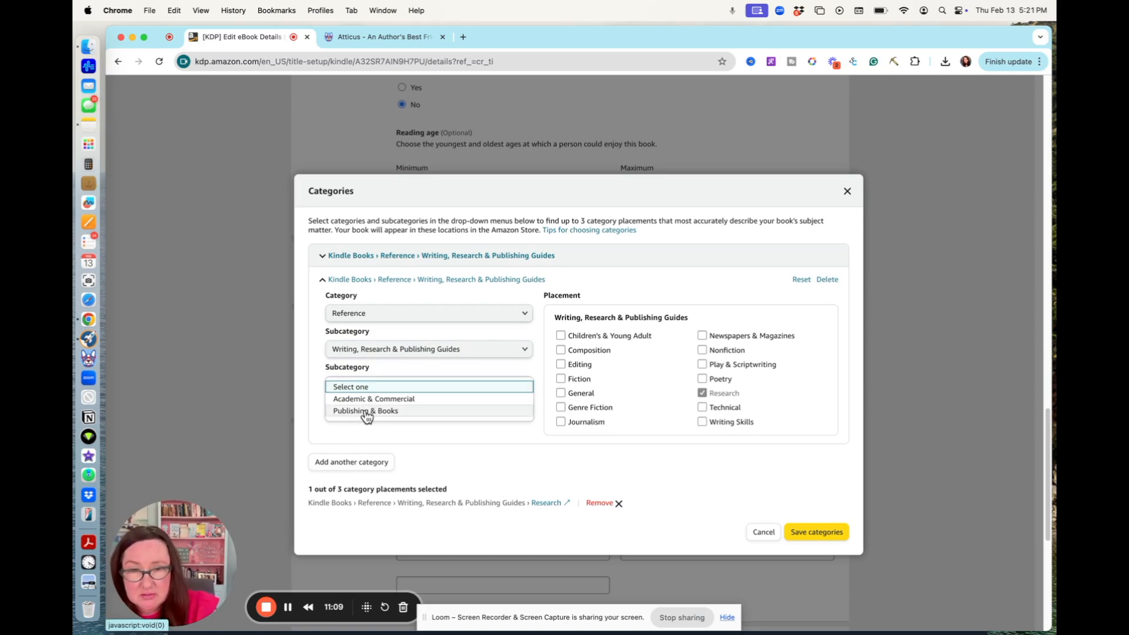
{"action": "left_click", "coordinate": [365, 411]}
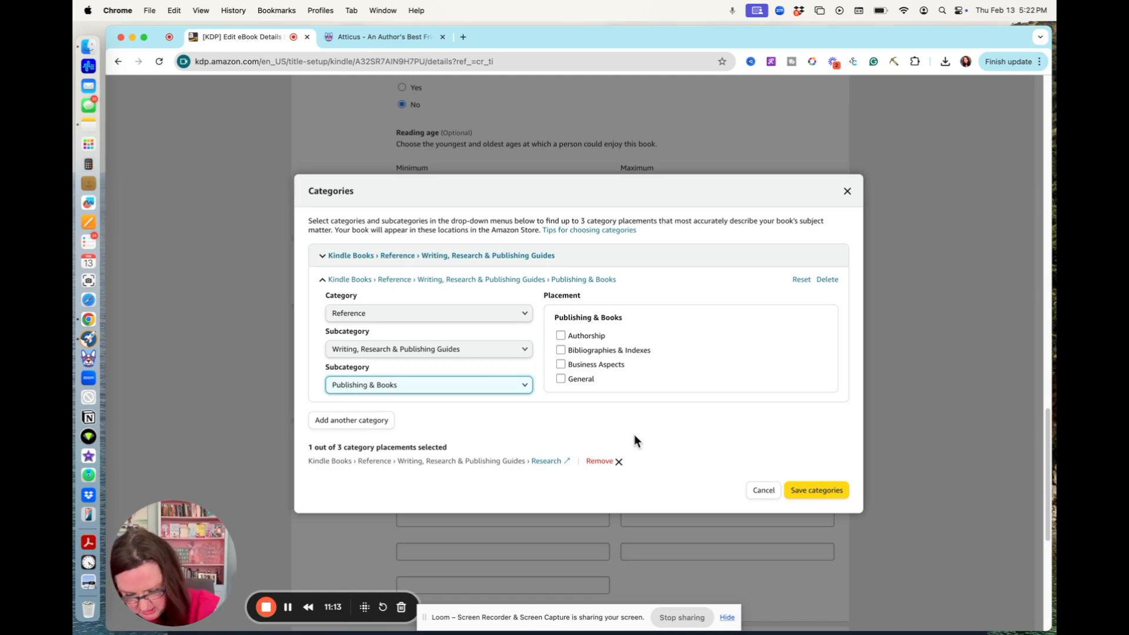
{"action": "left_click", "coordinate": [560, 335]}
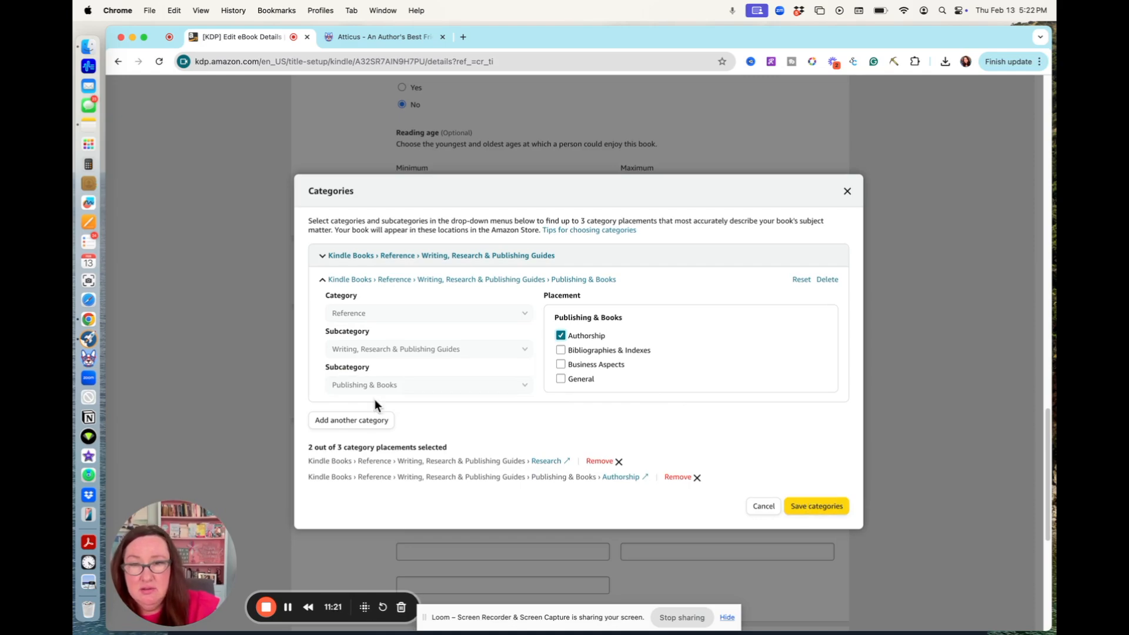
Step: Add a third category under Reference > Writing, Research & Publishing Guides, select the Genre Fiction placement, and save the categories
{"action": "left_click", "coordinate": [333, 423]}
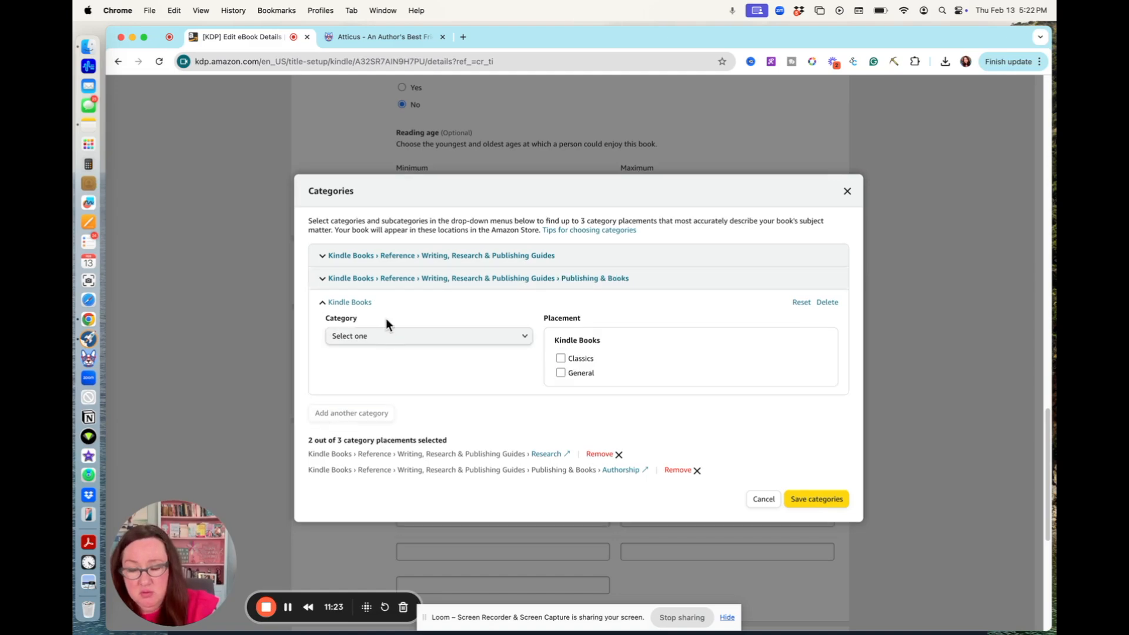
{"action": "left_click", "coordinate": [386, 335]}
{"action": "left_click", "coordinate": [359, 556]}
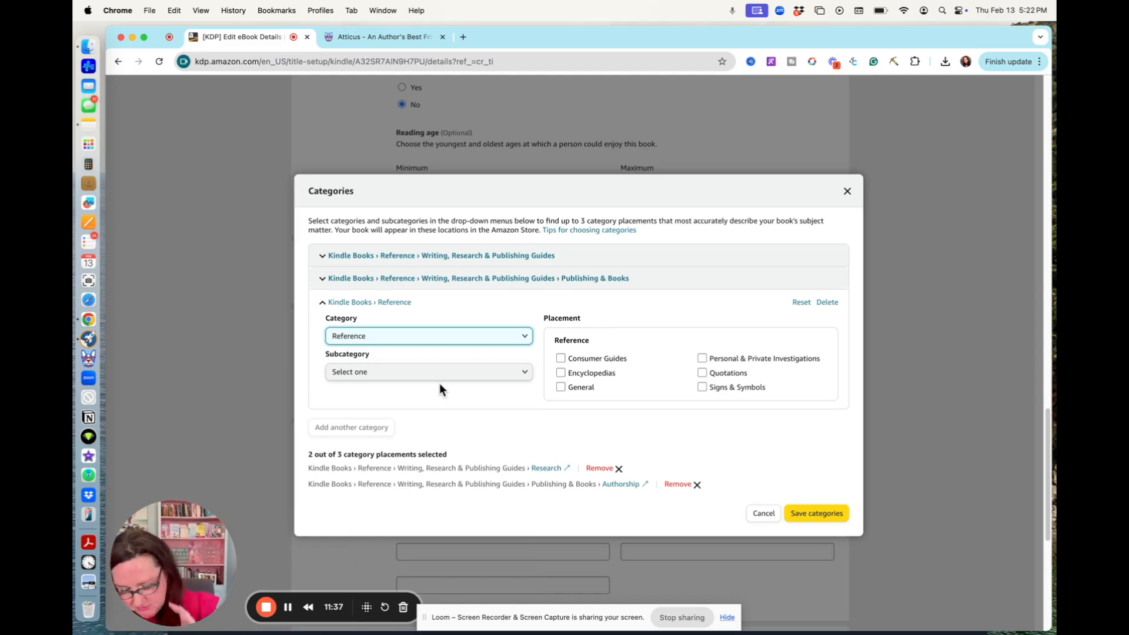
{"action": "left_click", "coordinate": [390, 373]}
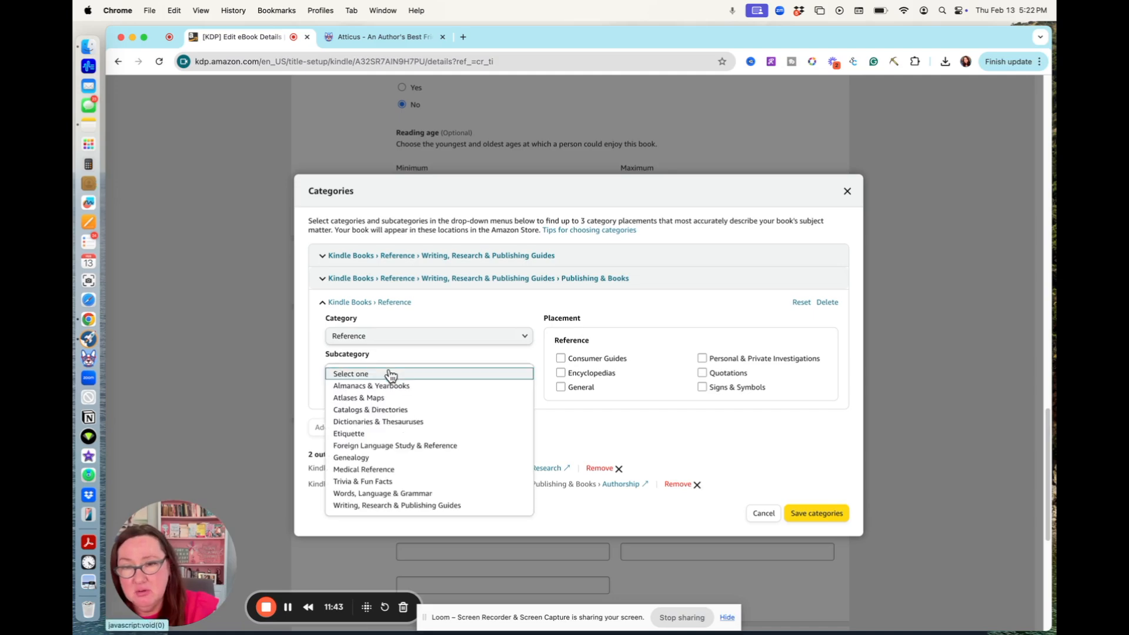
{"action": "left_click", "coordinate": [364, 506]}
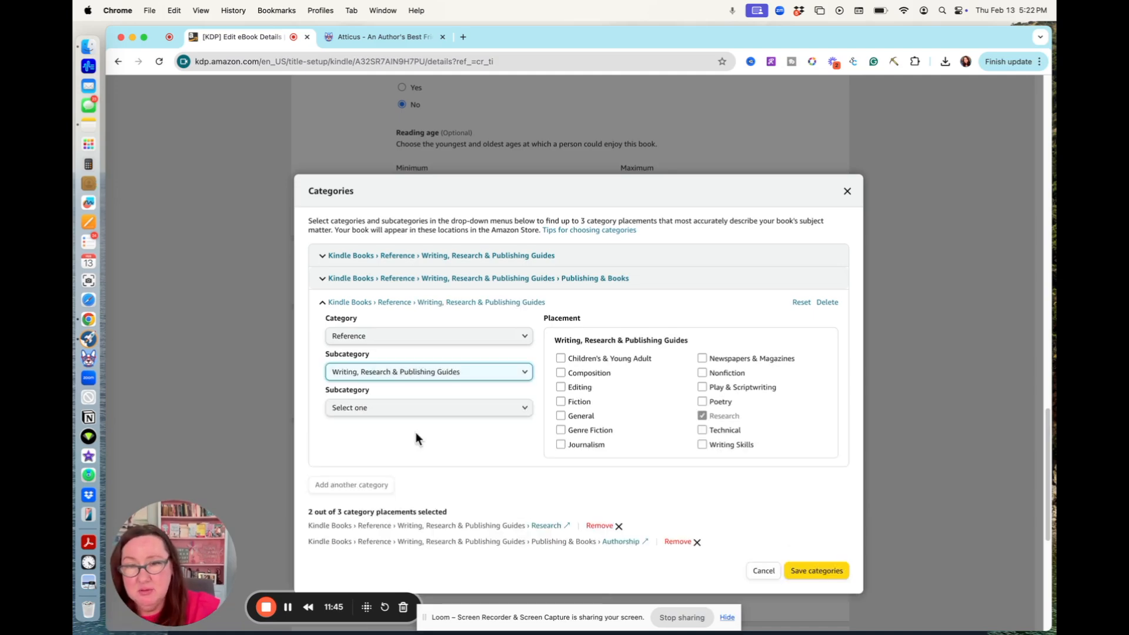
{"action": "left_click", "coordinate": [404, 414]}
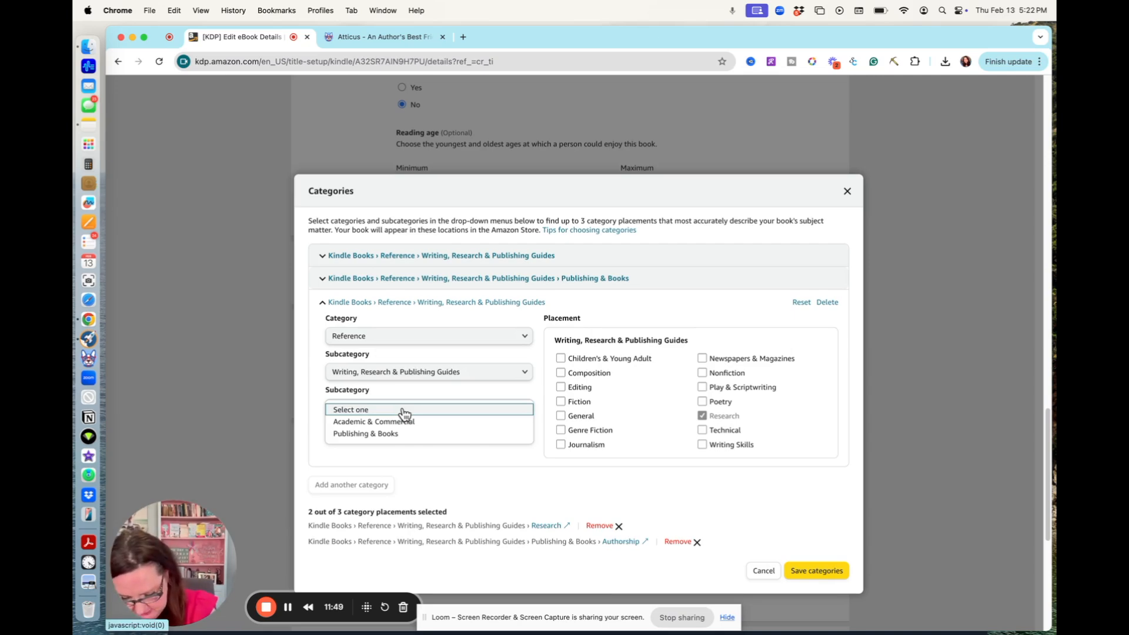
{"action": "left_click", "coordinate": [342, 453]}
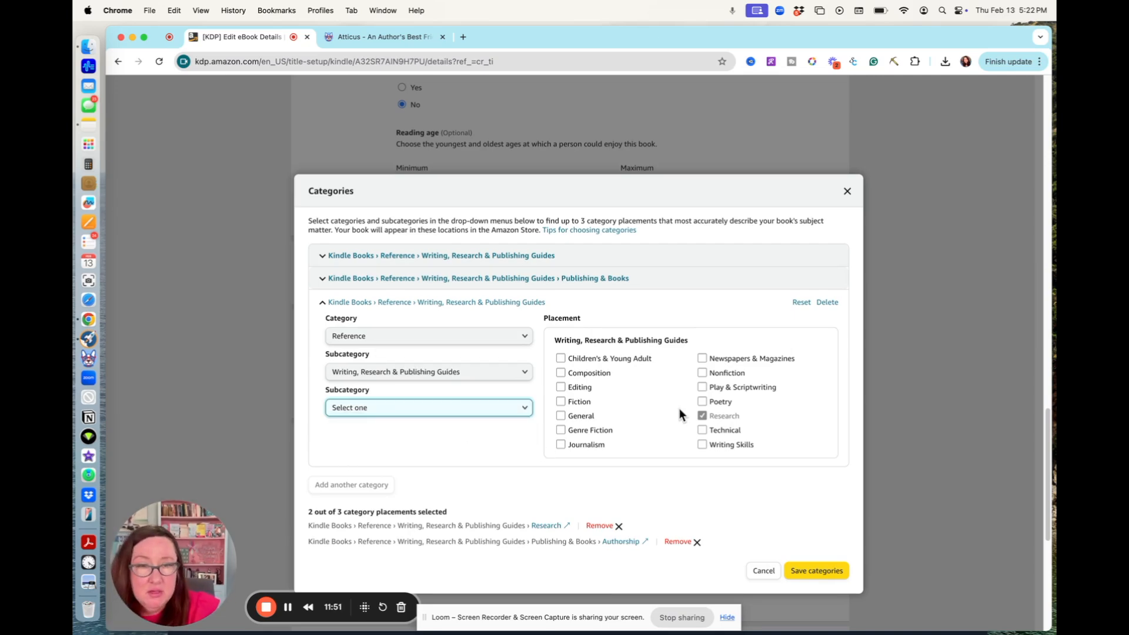
{"action": "left_click", "coordinate": [561, 430]}
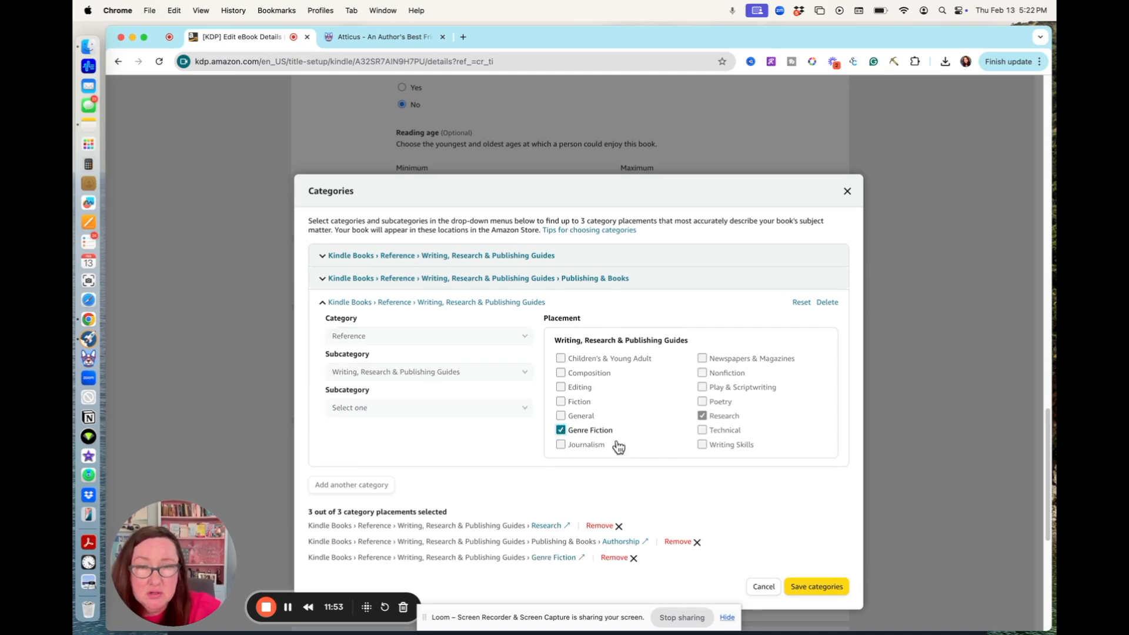
{"action": "left_click", "coordinate": [810, 586]}
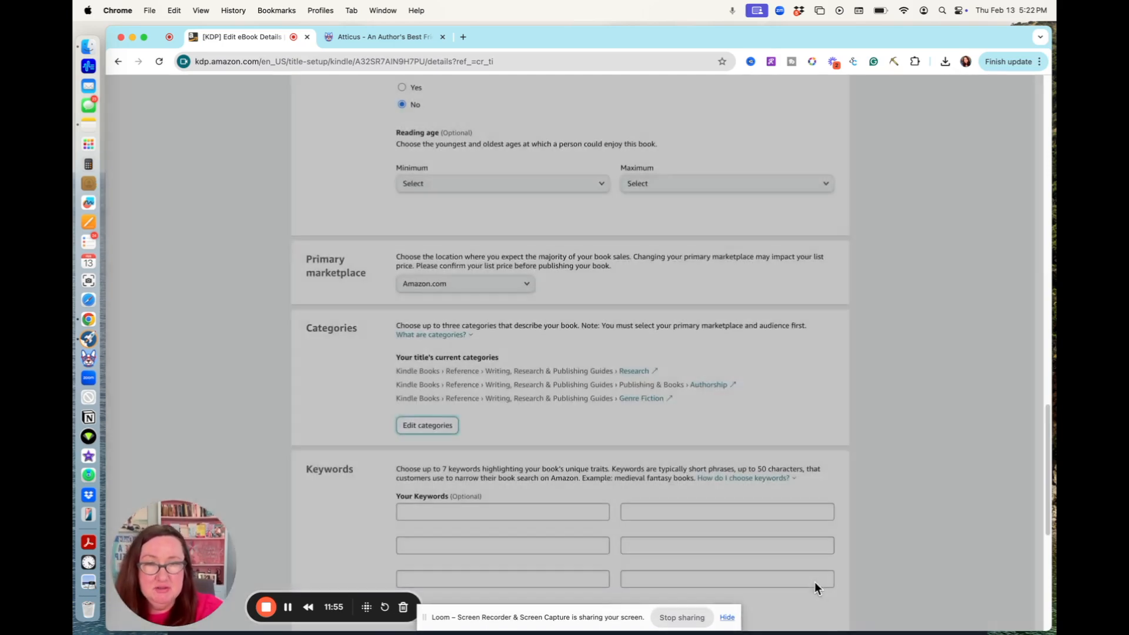
Step: Activate the first field of the book's keywords, and move the browser window aside to switch to Publisher Rocket
{"action": "scroll", "coordinate": [715, 520], "scroll_direction": "down", "scroll_amount": 5}
{"action": "scroll", "coordinate": [715, 520], "scroll_direction": "up", "scroll_amount": 1}
{"action": "left_click", "coordinate": [433, 316]}
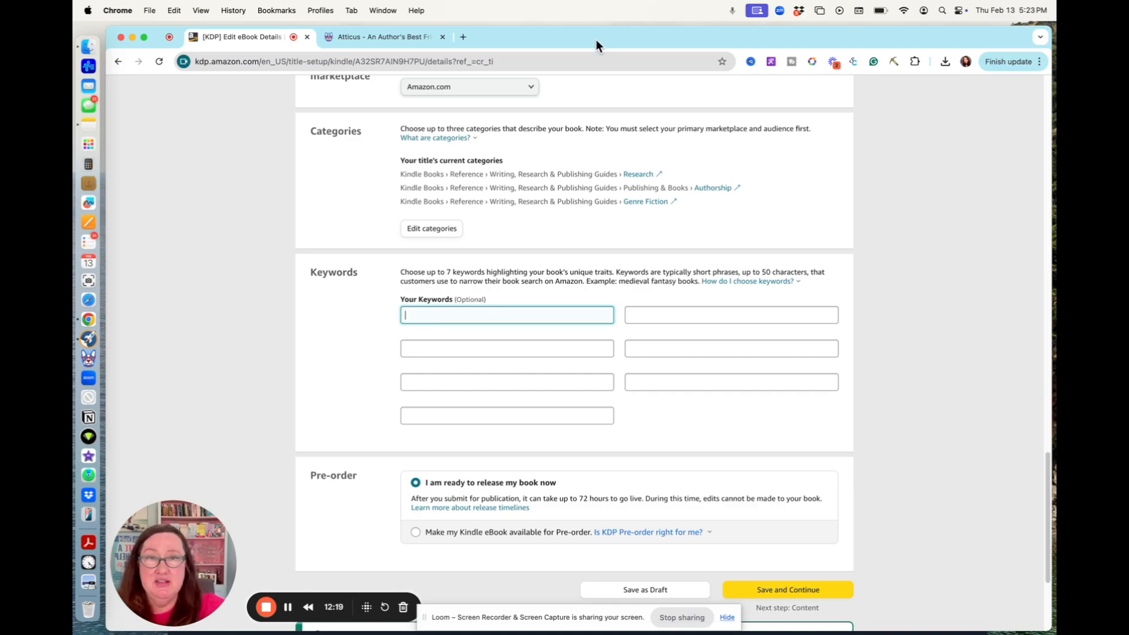
{"action": "left_click_drag", "start_coordinate": [596, 41], "coordinate": [320, 441]}
{"action": "left_click", "coordinate": [461, 205]}
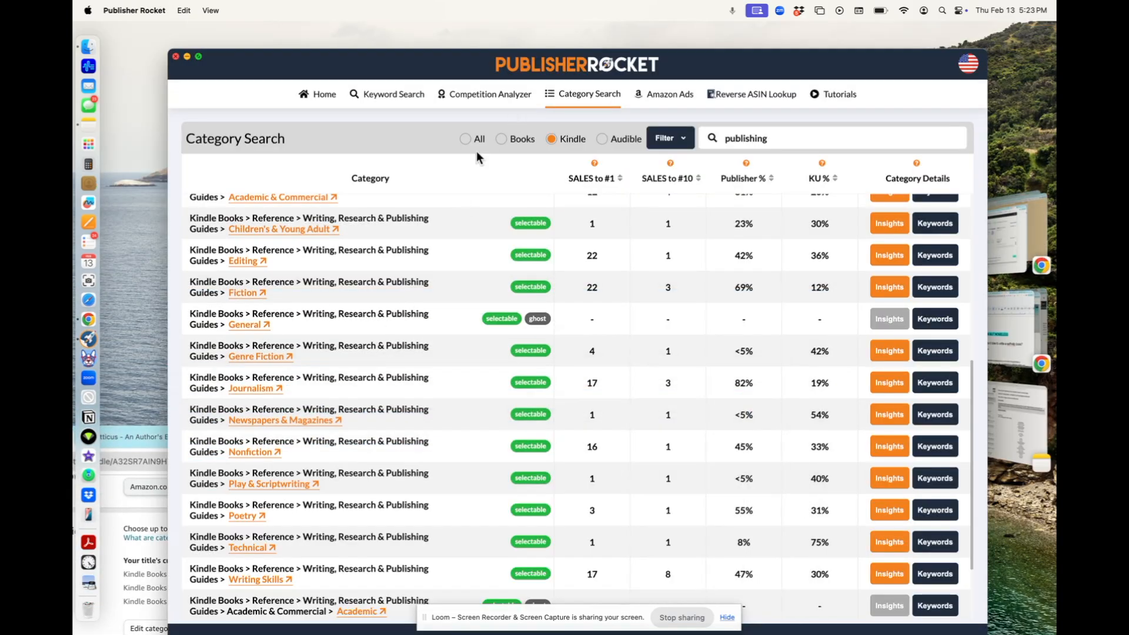
Step: Look through the keyword and competition tools, and search the Kindle categories for "publishing"
{"action": "left_click", "coordinate": [408, 97]}
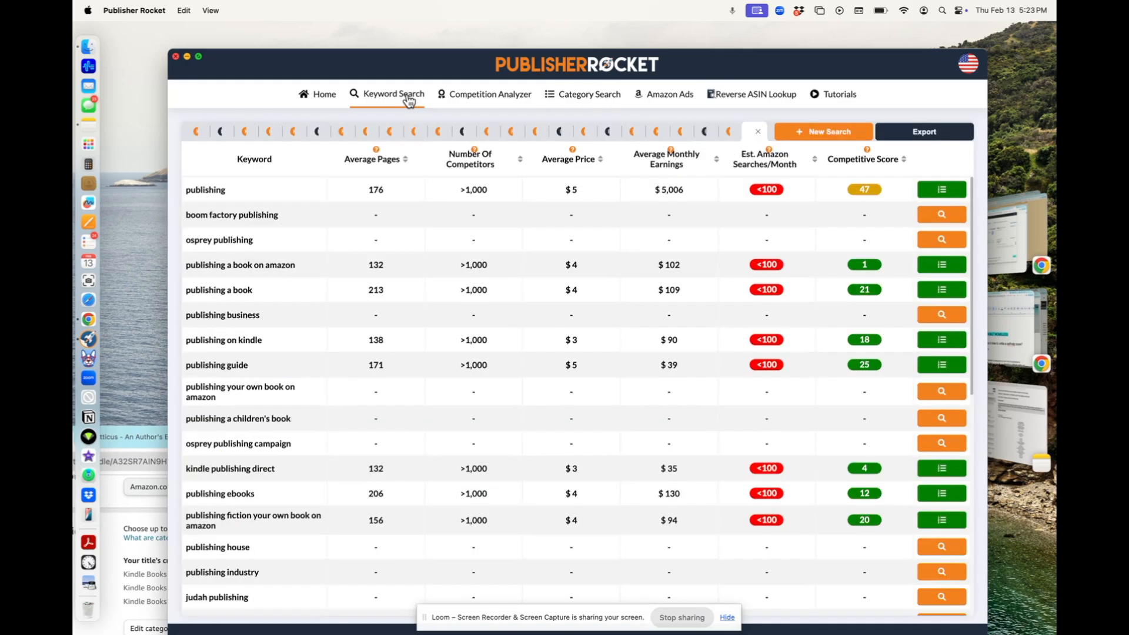
{"action": "left_click", "coordinate": [508, 95]}
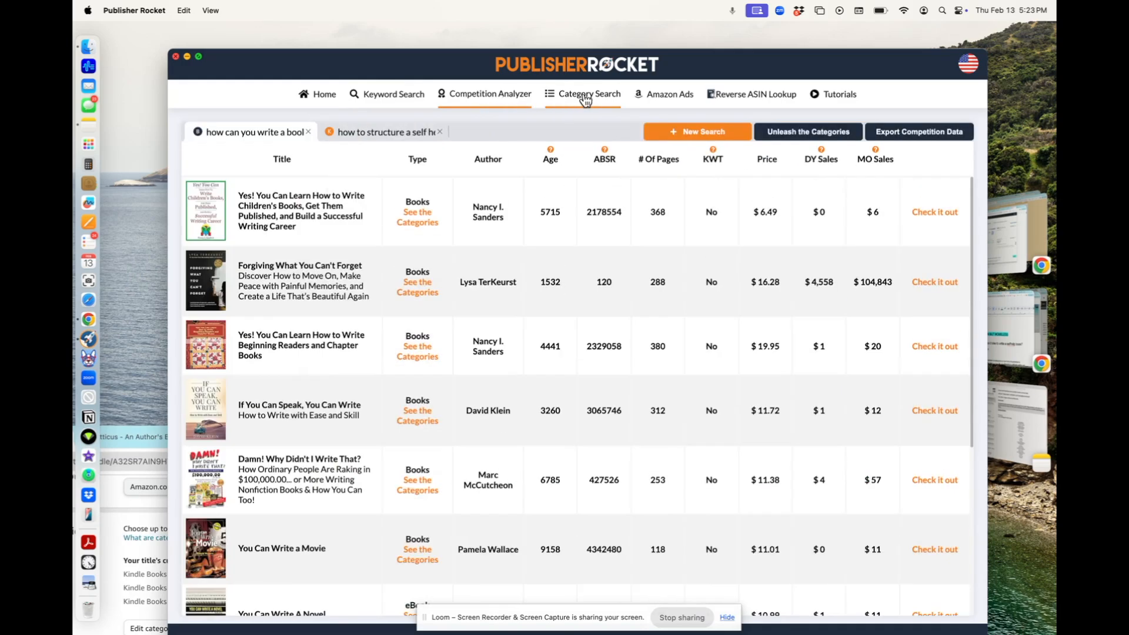
{"action": "left_click", "coordinate": [587, 96]}
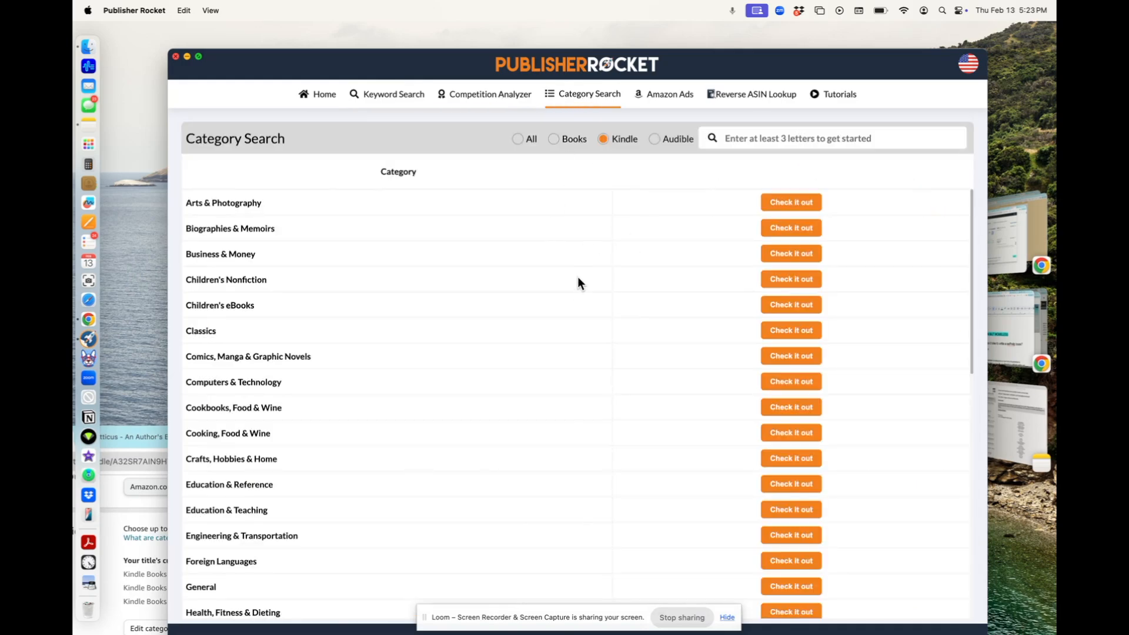
{"action": "left_click", "coordinate": [726, 138]}
{"action": "type", "text": "publishing"}
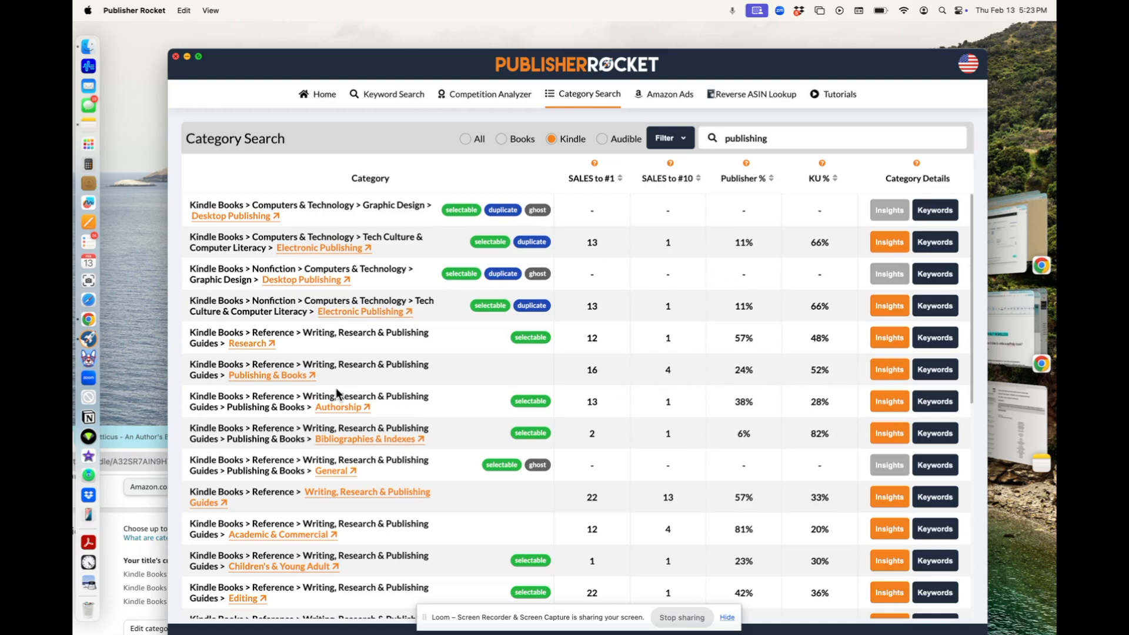
Step: Review the keywords for the Reference > Writing, Research & Publishing Guides > Publishing & Books category, and close the list
{"action": "left_click_drag", "start_coordinate": [189, 365], "coordinate": [343, 379]}
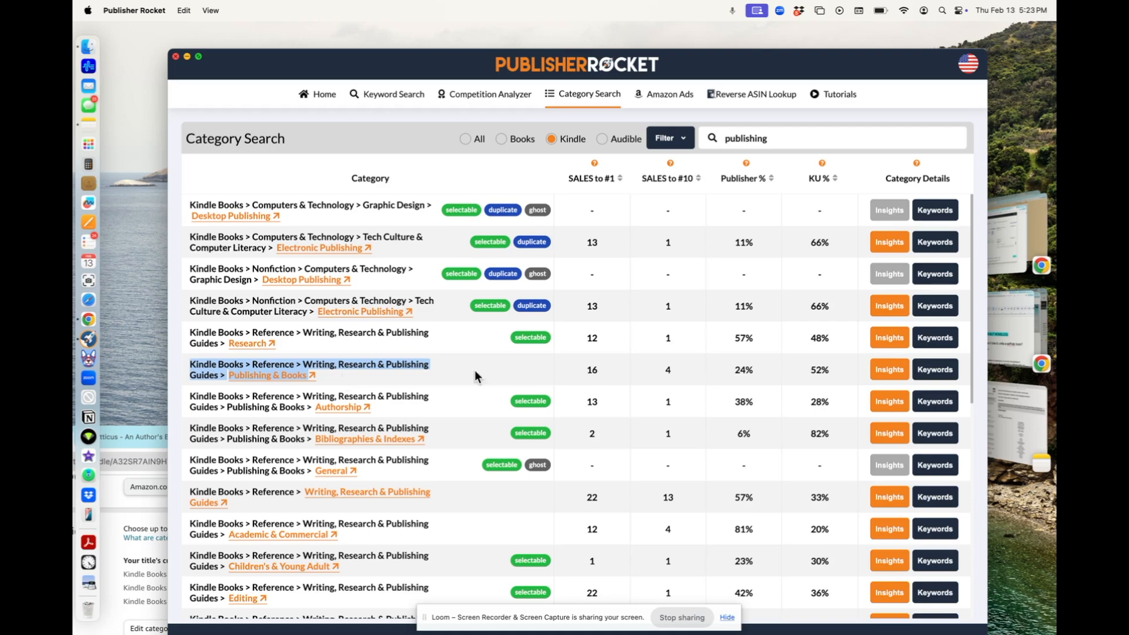
{"action": "left_click", "coordinate": [942, 372]}
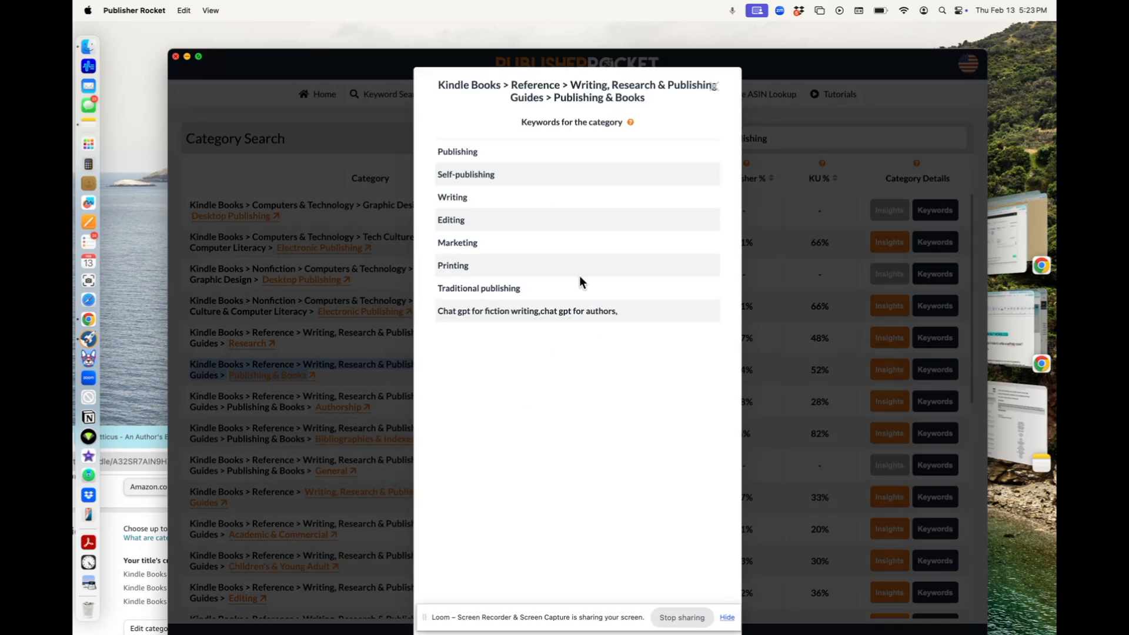
{"action": "left_click", "coordinate": [838, 121]}
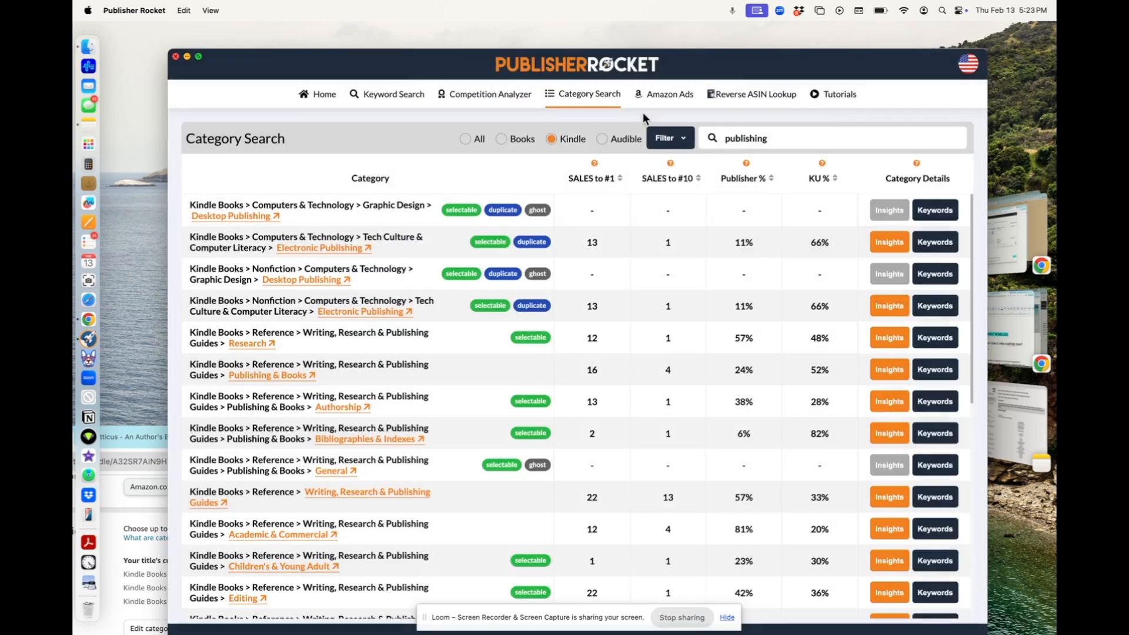
Step: Switch back to the book details in Chrome and enter "traditional publishing" and "publishing guides" as the first keywords in the first column
{"action": "left_click_drag", "start_coordinate": [366, 66], "coordinate": [445, 46]}
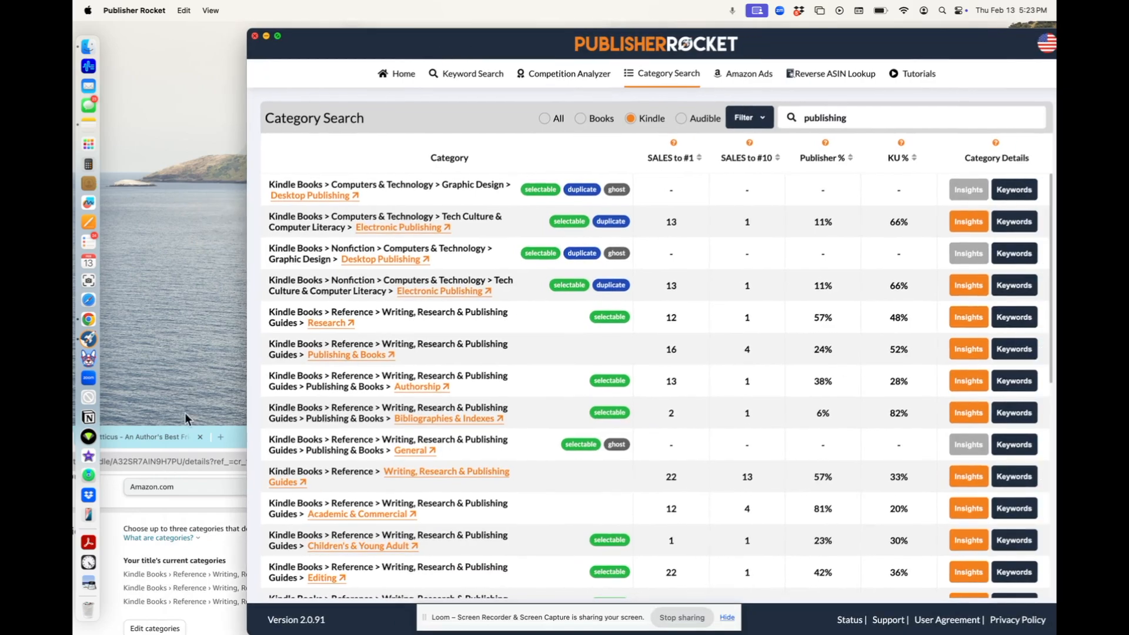
{"action": "left_click_drag", "start_coordinate": [231, 442], "coordinate": [461, 76]}
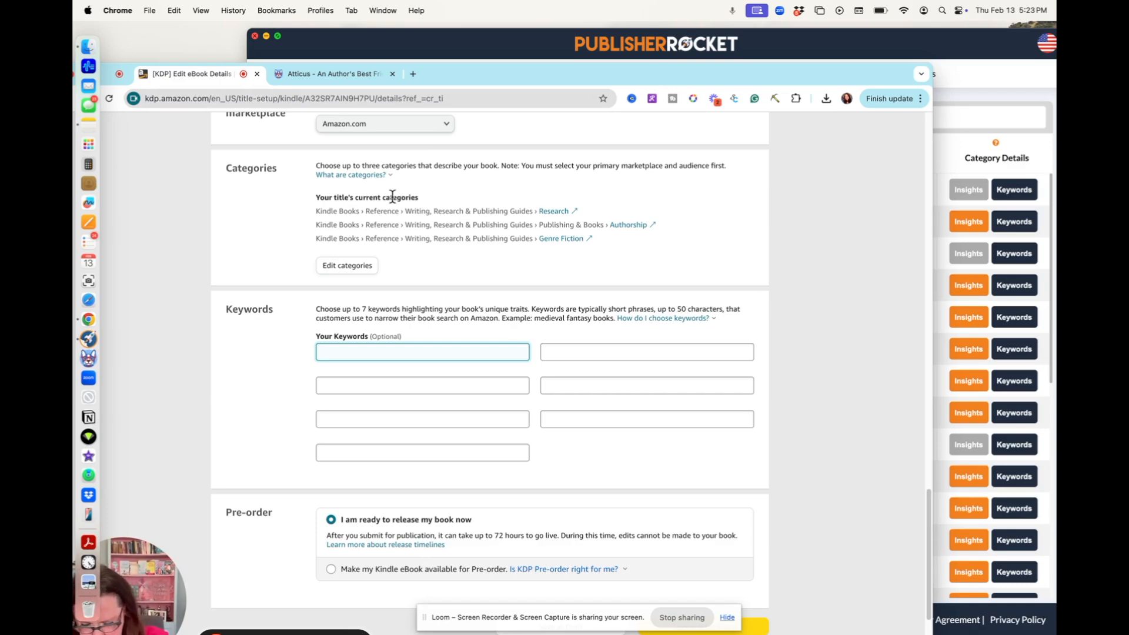
{"action": "type", "text": "t"}
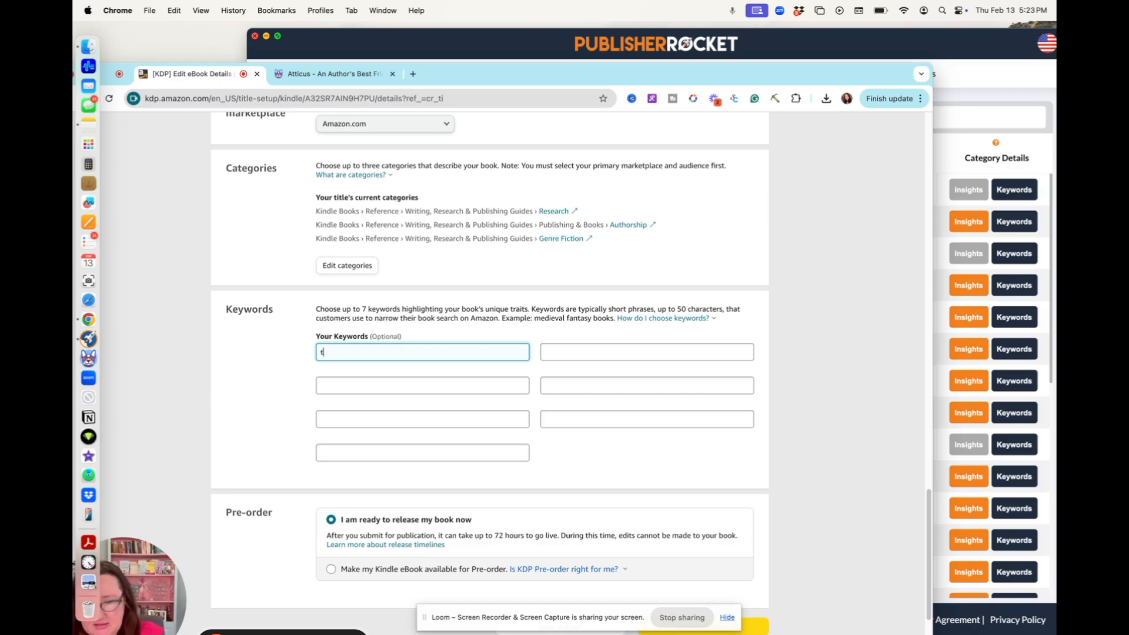
{"action": "type", "text": "raditional publishing"}
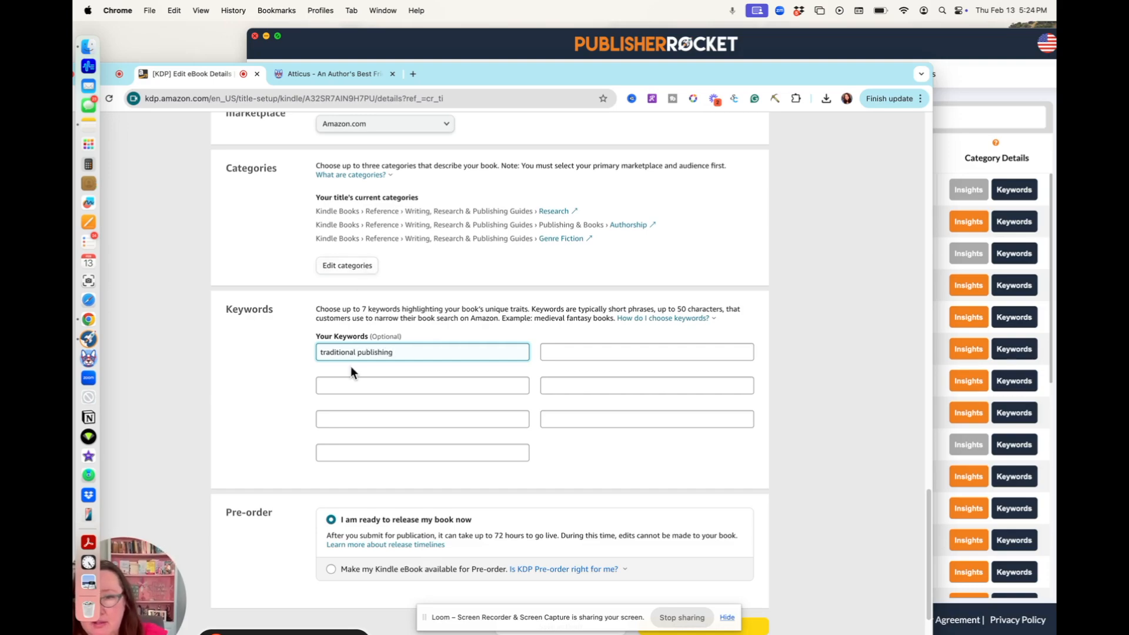
{"action": "left_click", "coordinate": [336, 384]}
{"action": "type", "text": "publishing guides"}
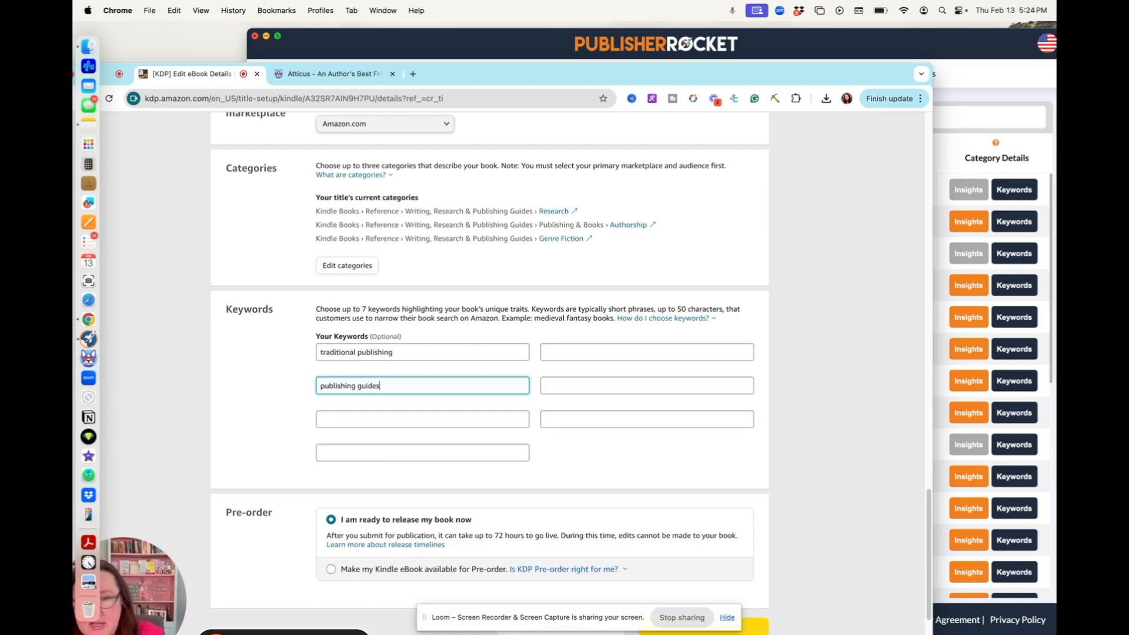
Step: Enter "fiction" as the keyword below "publishing guides"
{"action": "left_click", "coordinate": [326, 423]}
{"action": "type", "text": "fuction="}
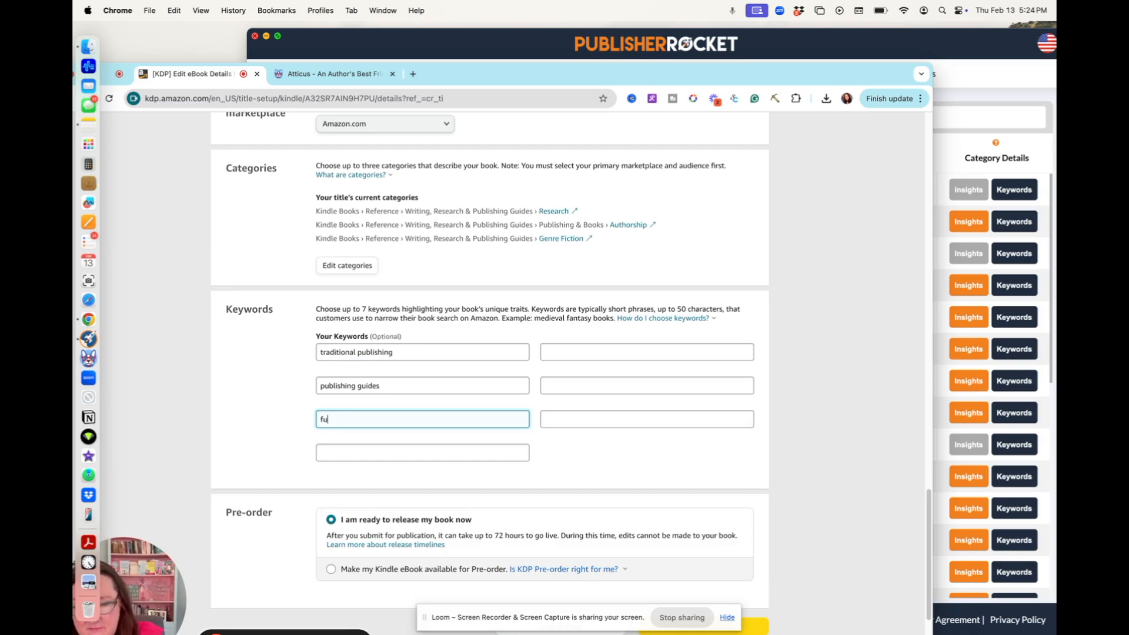
{"action": "key", "text": "BackSpace"}
{"action": "key", "text": "BackSpace"}
{"action": "key", "text": "BackSpace"}
{"action": "key", "text": "BackSpace"}
{"action": "key", "text": "BackSpace"}
{"action": "key", "text": "BackSpace"}
{"action": "key", "text": "BackSpace"}
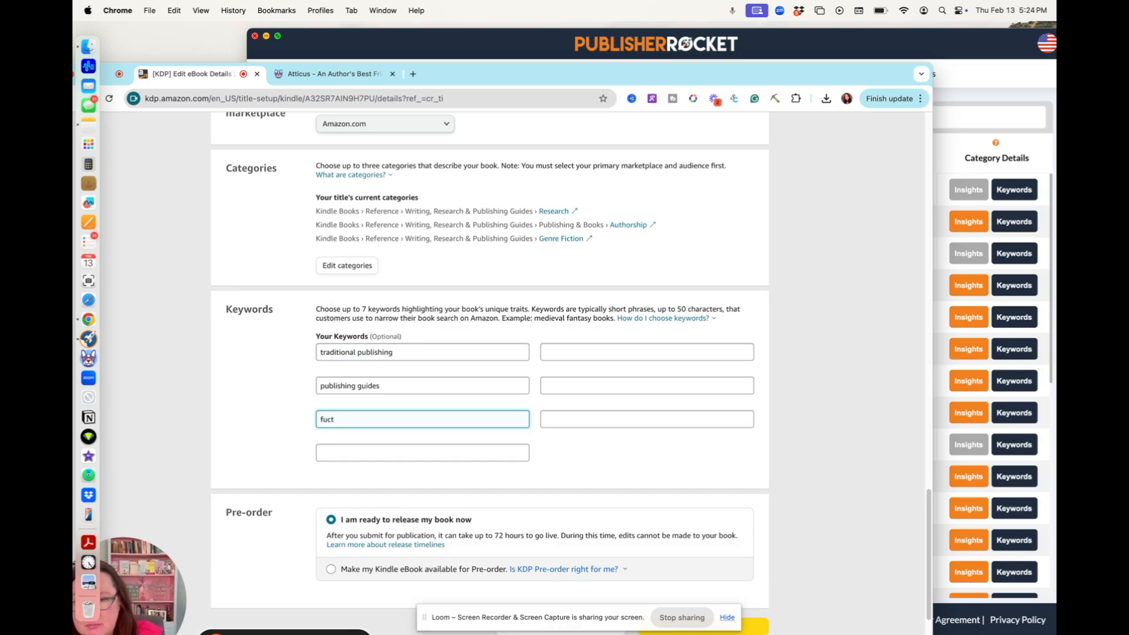
{"action": "type", "text": "iction"}
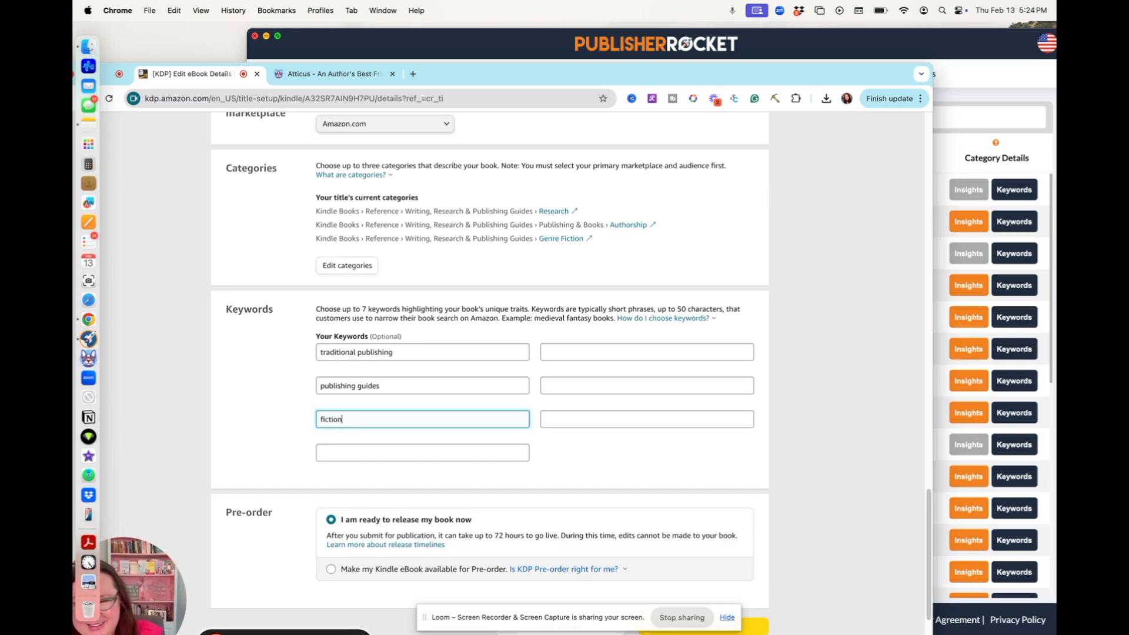
Step: Add the keyword "writing tips" below "fiction" and "character development" beside "traditional publishing"
{"action": "left_click", "coordinate": [325, 453]}
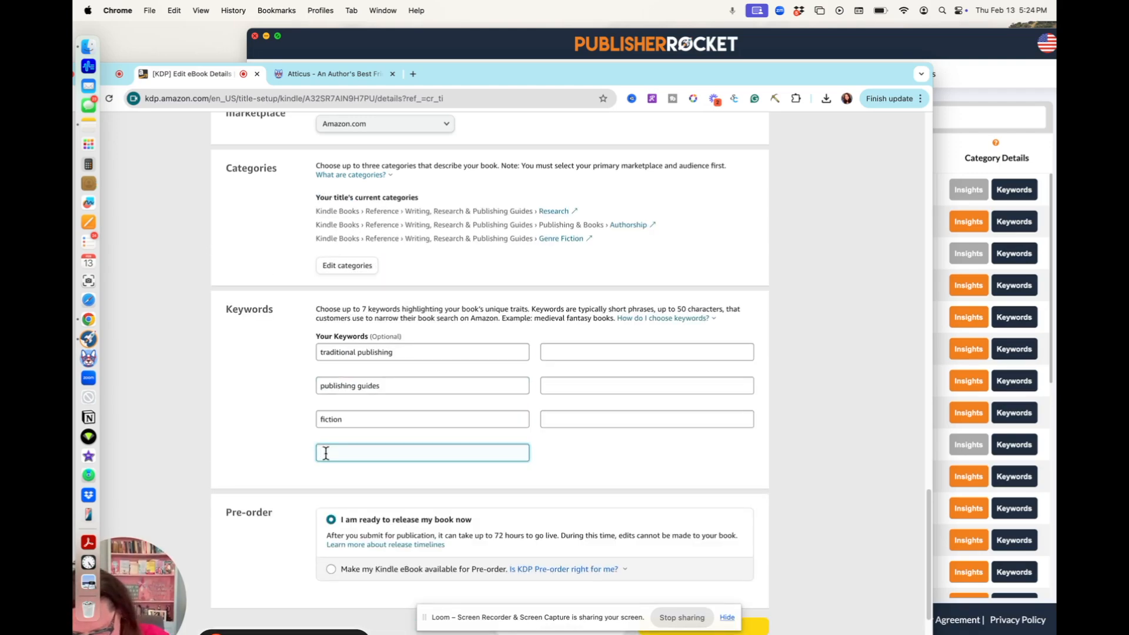
{"action": "type", "text": "writing t"}
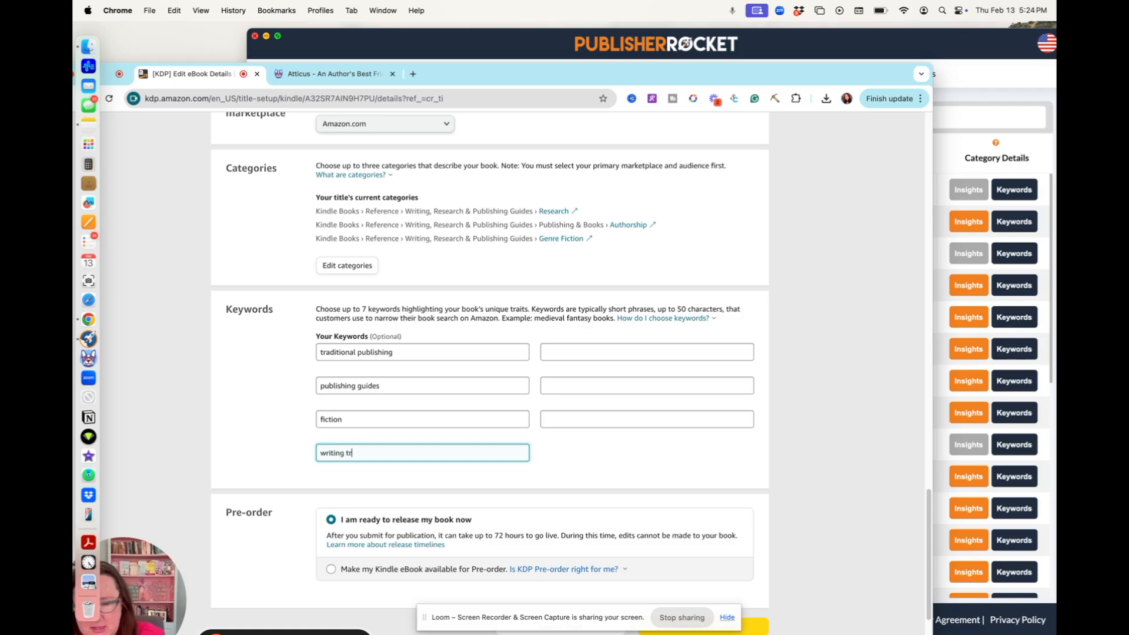
{"action": "key", "text": "BackSpace"}
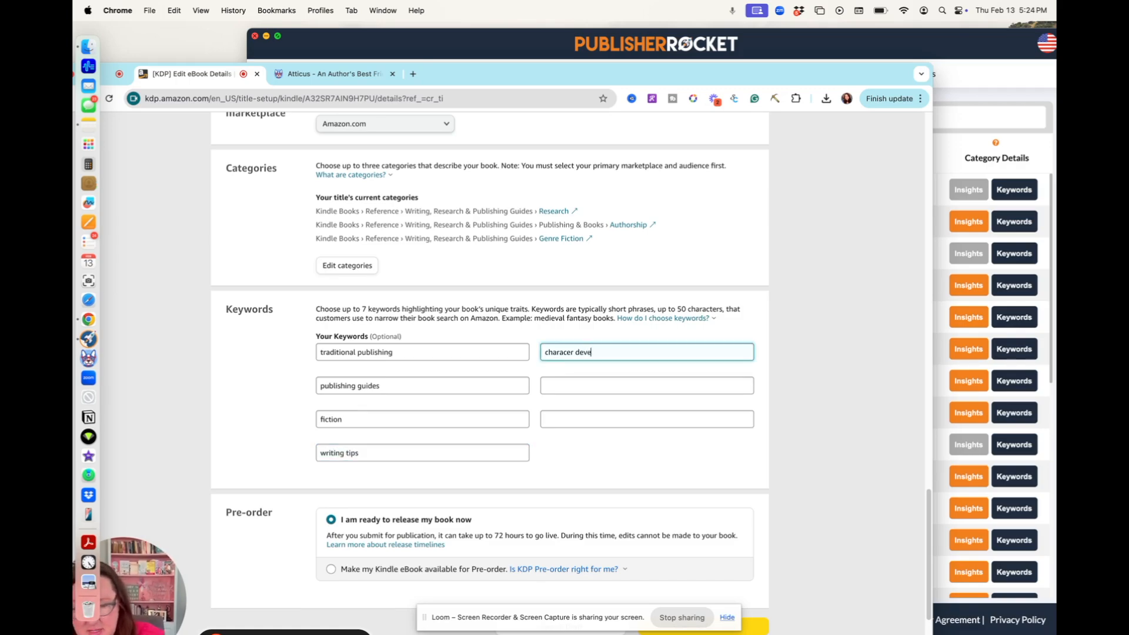
{"action": "type", "text": "elopment"}
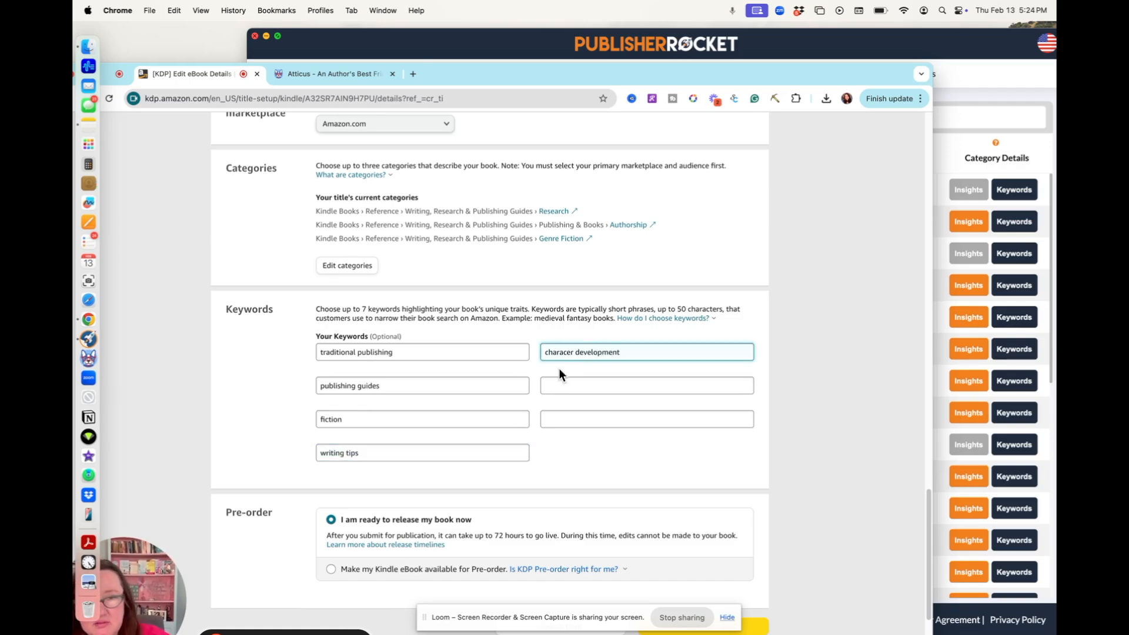
{"action": "left_click", "coordinate": [568, 352]}
{"action": "type", "text": "t"}
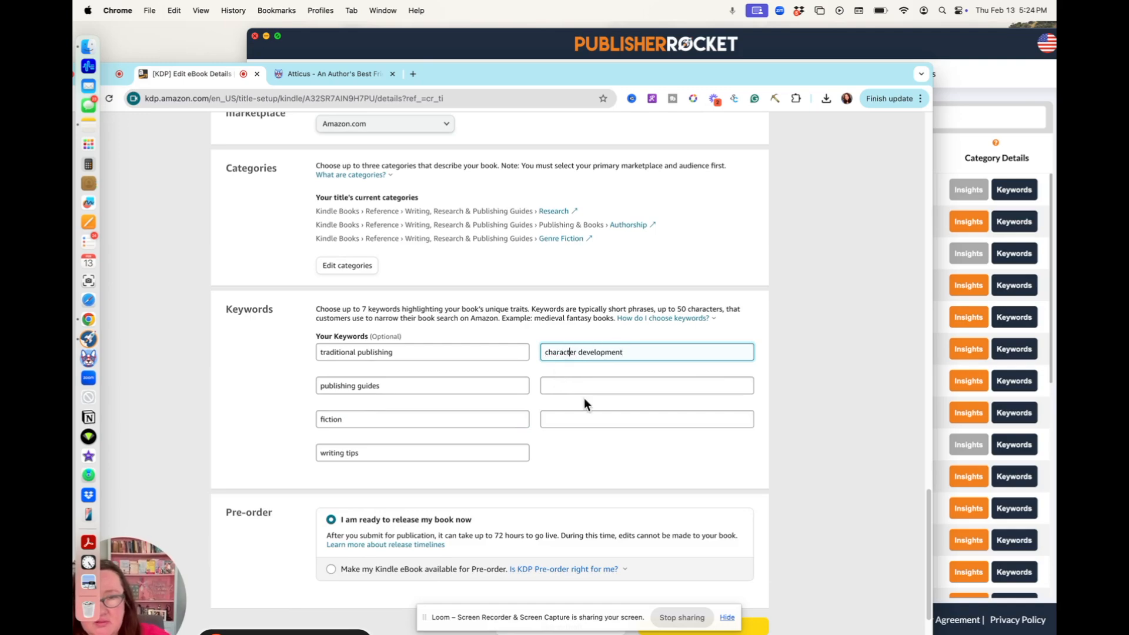
Step: Fill the two remaining keyword fields with "plot structure" and "storytelling techniques"
{"action": "left_click", "coordinate": [577, 389]}
{"action": "type", "text": "plot structure"}
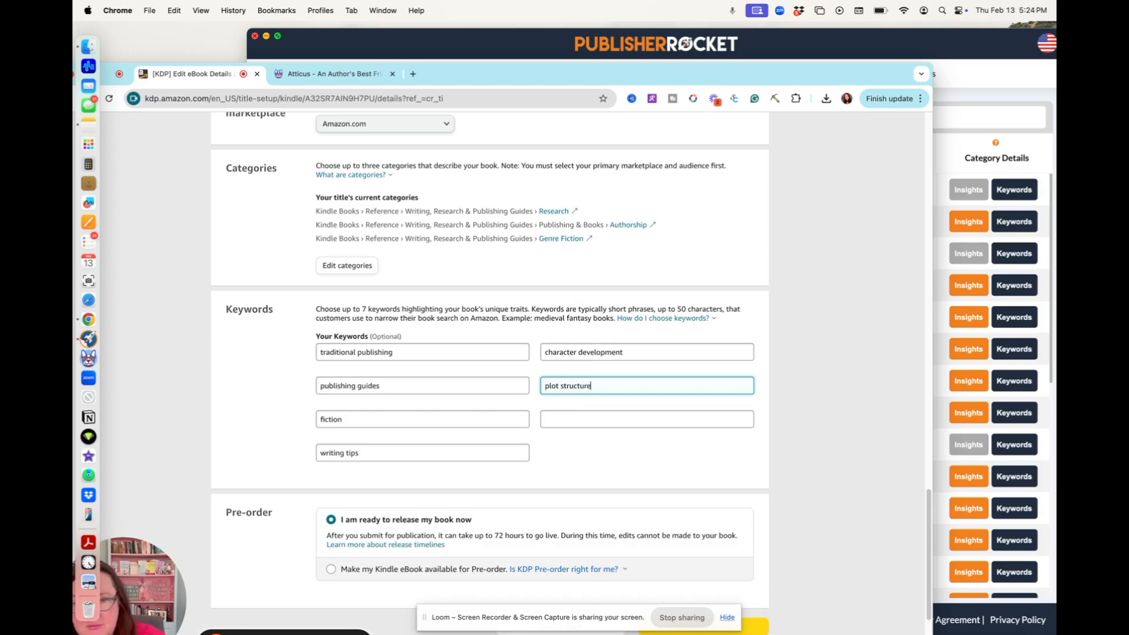
{"action": "left_click", "coordinate": [562, 420]}
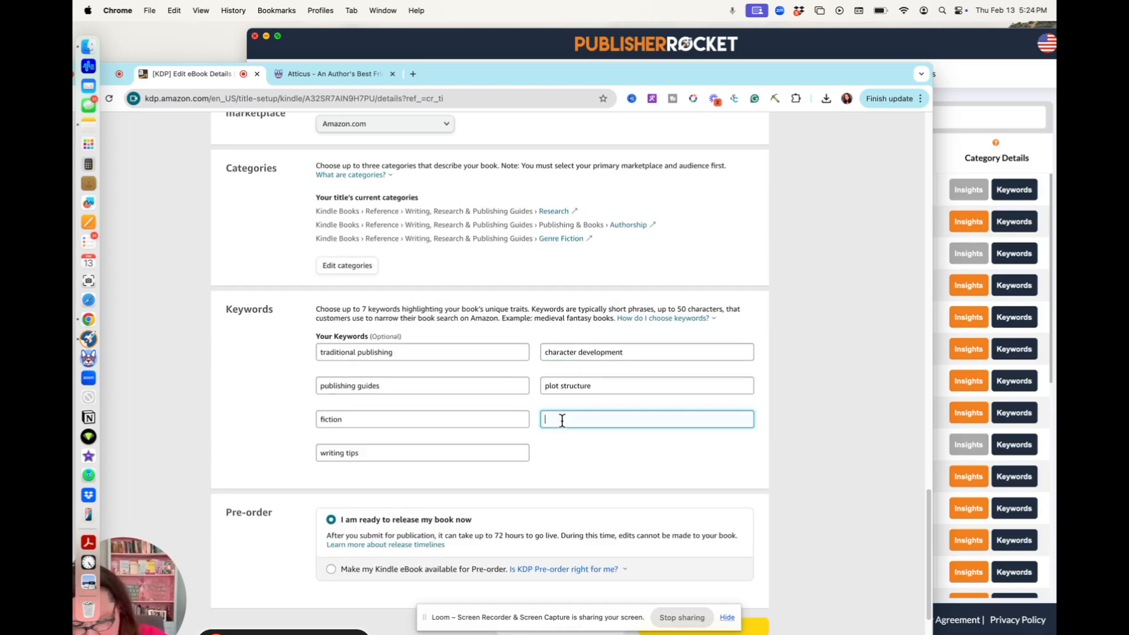
{"action": "type", "text": "sto"}
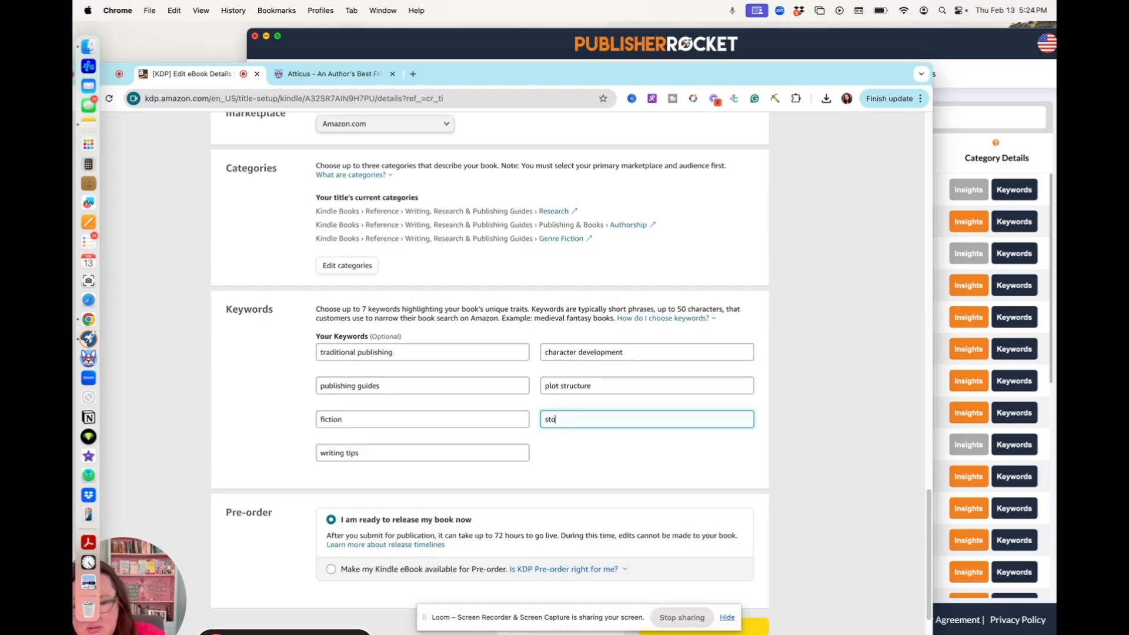
{"action": "type", "text": "rytelling techniques"}
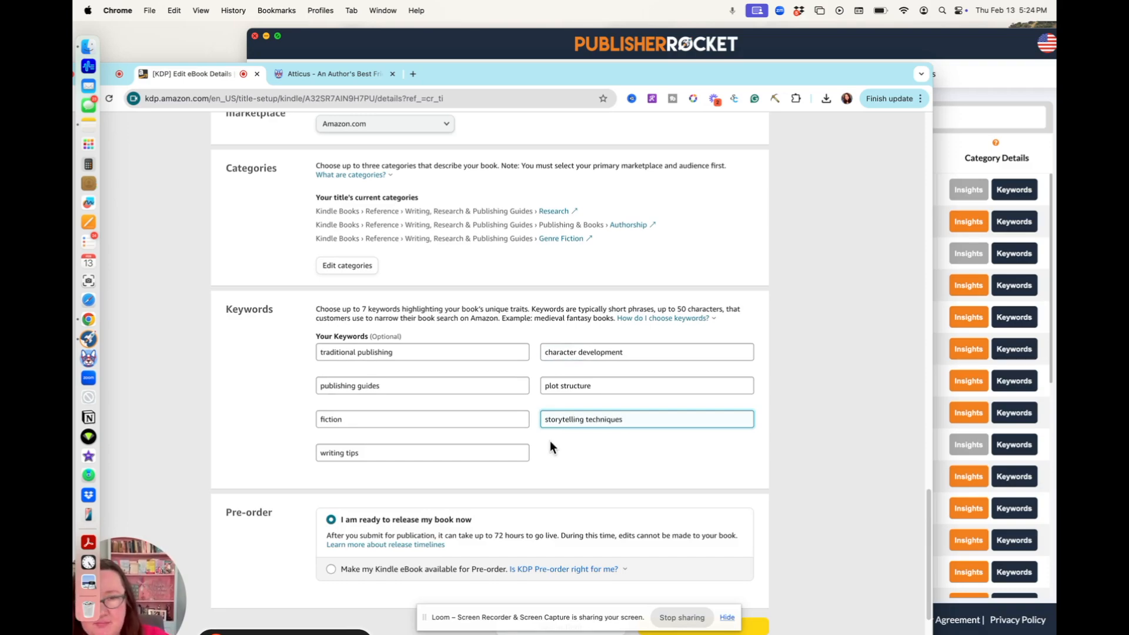
{"action": "scroll", "coordinate": [548, 501], "scroll_direction": "down", "scroll_amount": 3}
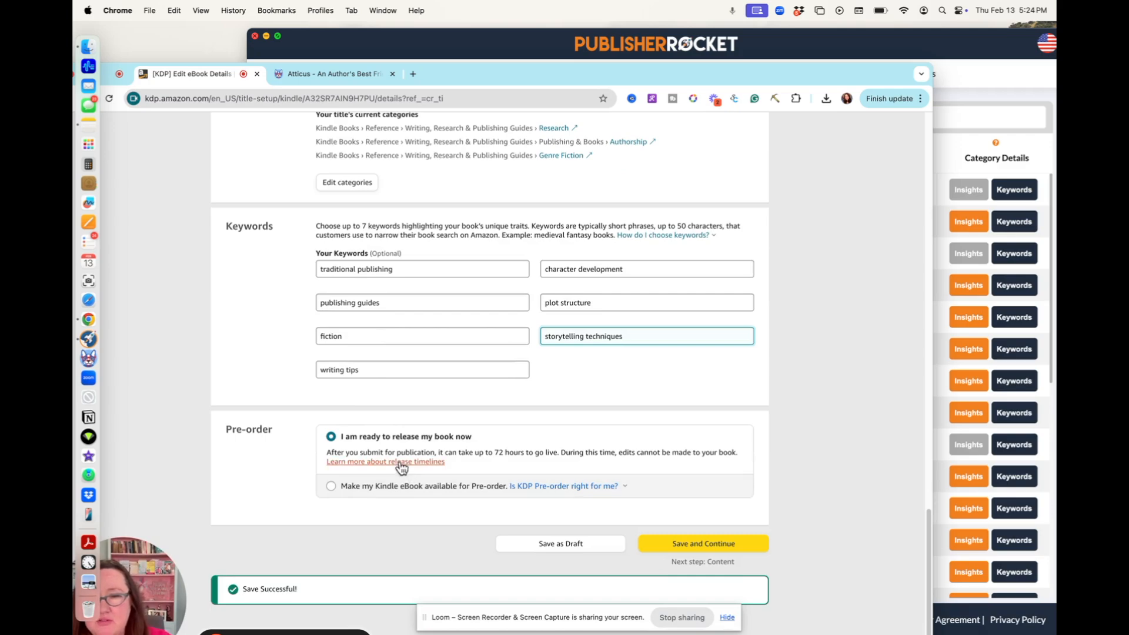
Step: Make the Kindle eBook available for pre-order instead of releasing it now
{"action": "scroll", "coordinate": [398, 468], "scroll_direction": "down", "scroll_amount": 2}
{"action": "left_click_drag", "start_coordinate": [224, 387], "coordinate": [273, 390]}
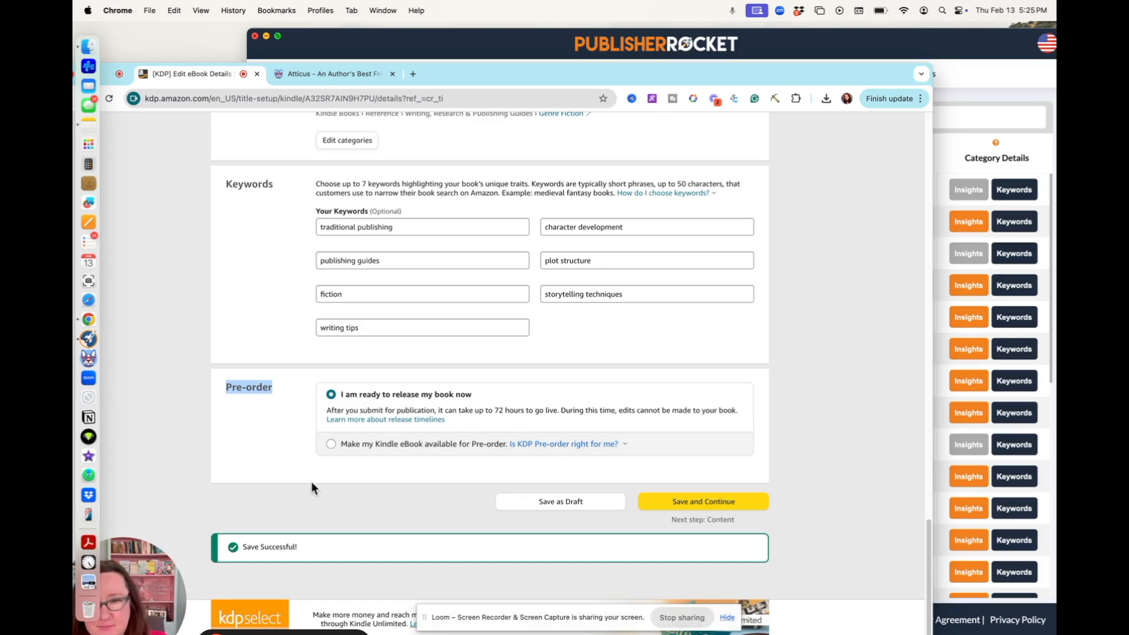
{"action": "left_click", "coordinate": [330, 444]}
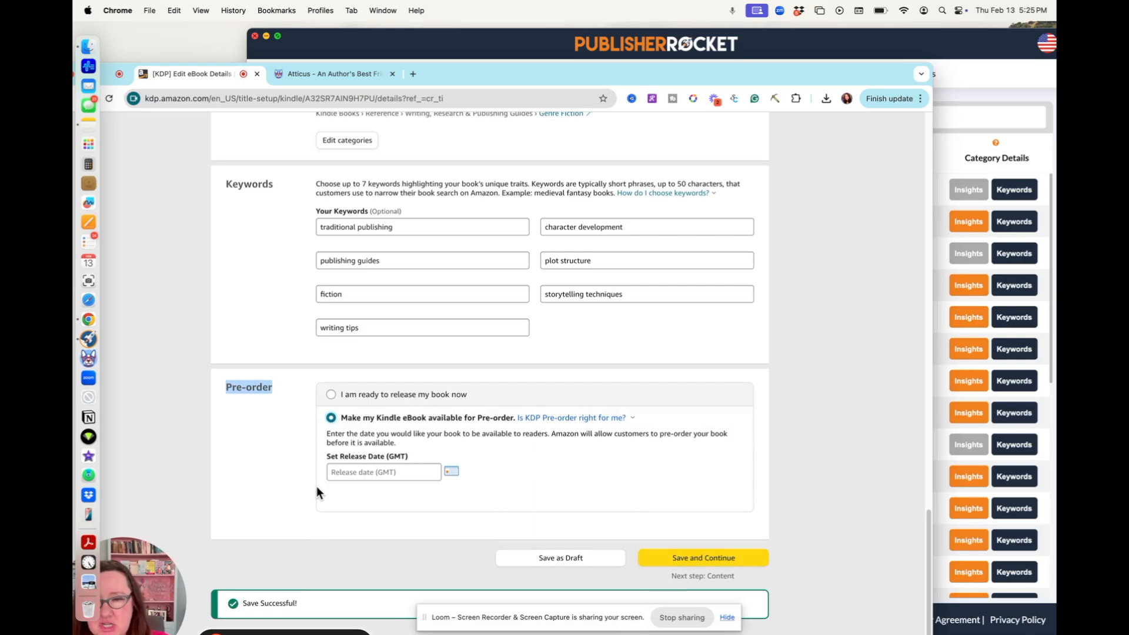
Step: Set the pre-order release date to 11/11/2025
{"action": "left_click", "coordinate": [365, 472]}
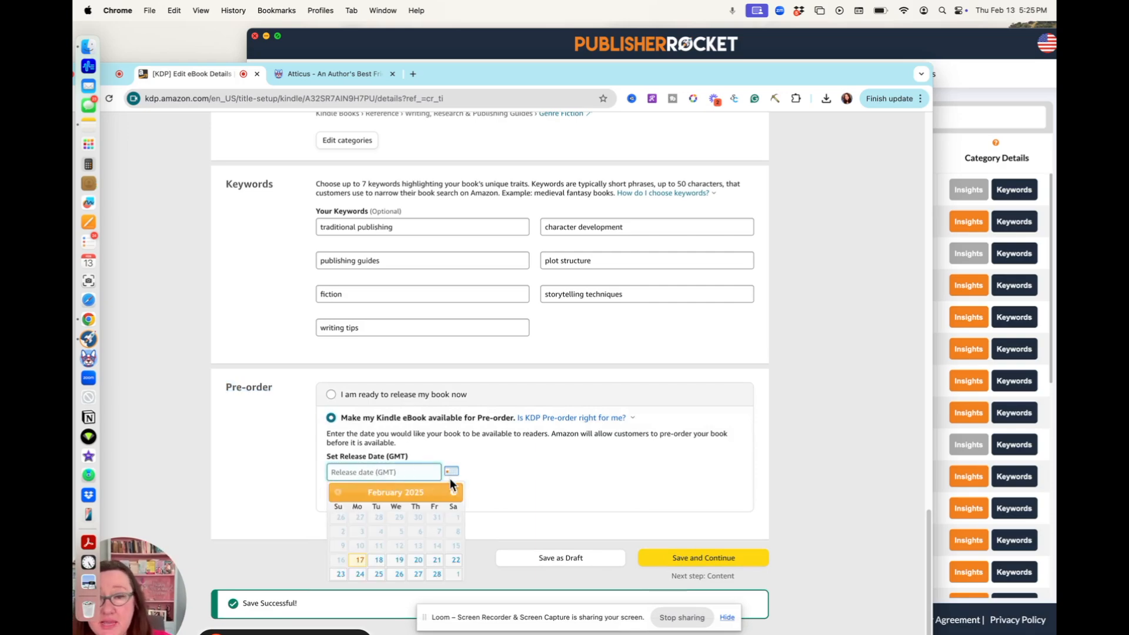
{"action": "left_click", "coordinate": [454, 493]}
{"action": "left_click", "coordinate": [455, 493]}
{"action": "left_click", "coordinate": [456, 493]}
{"action": "left_click", "coordinate": [455, 493]}
{"action": "left_click", "coordinate": [456, 493]}
{"action": "left_click", "coordinate": [455, 493]}
{"action": "left_click", "coordinate": [455, 493]}
{"action": "left_click", "coordinate": [455, 493]}
{"action": "left_click", "coordinate": [455, 493]}
{"action": "left_click", "coordinate": [455, 493]}
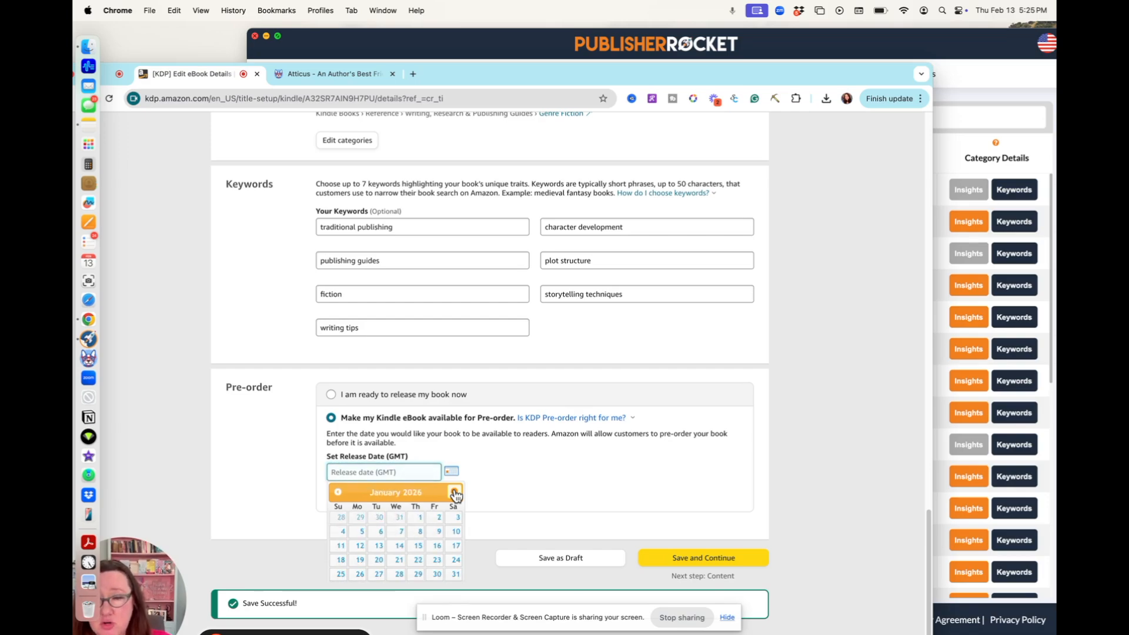
{"action": "left_click", "coordinate": [338, 493]}
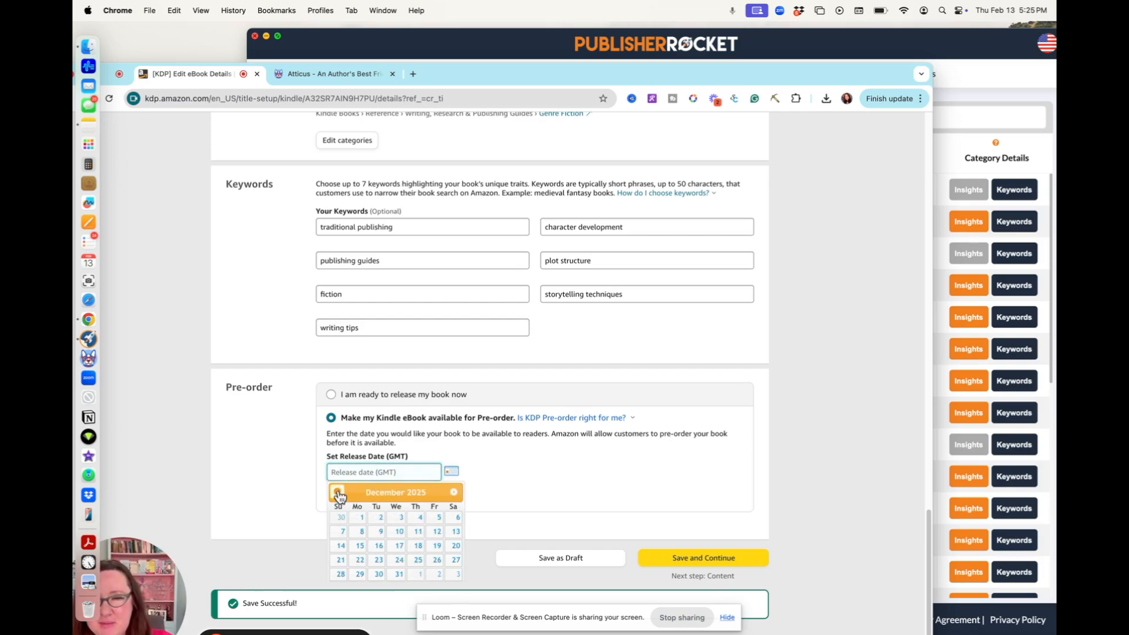
{"action": "left_click", "coordinate": [339, 493]}
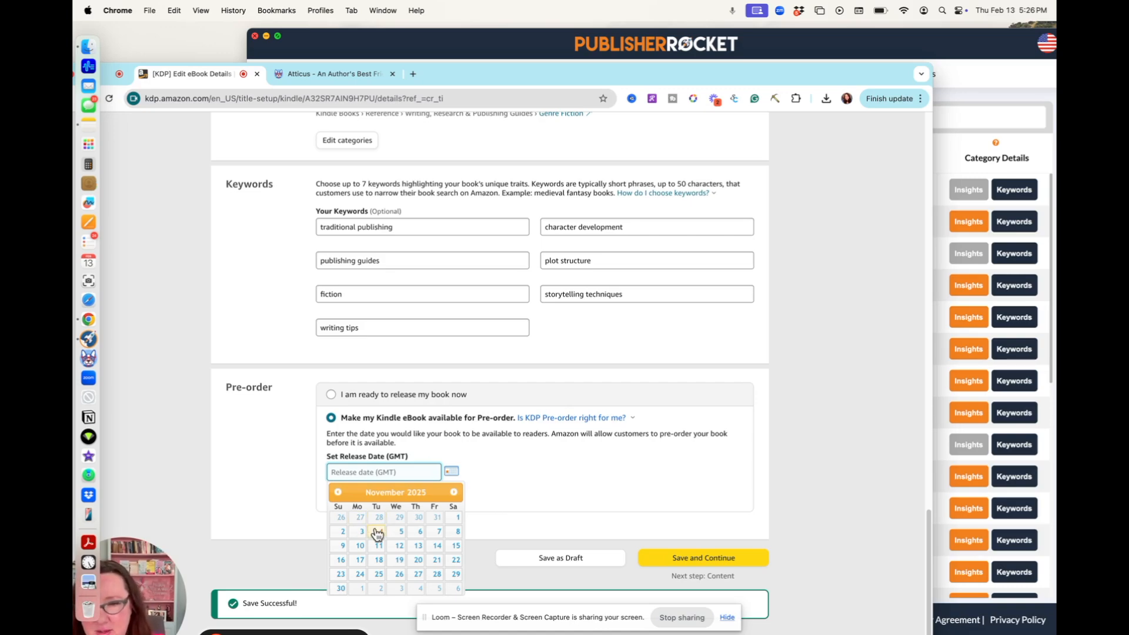
{"action": "left_click", "coordinate": [338, 493]}
{"action": "left_click", "coordinate": [456, 492]}
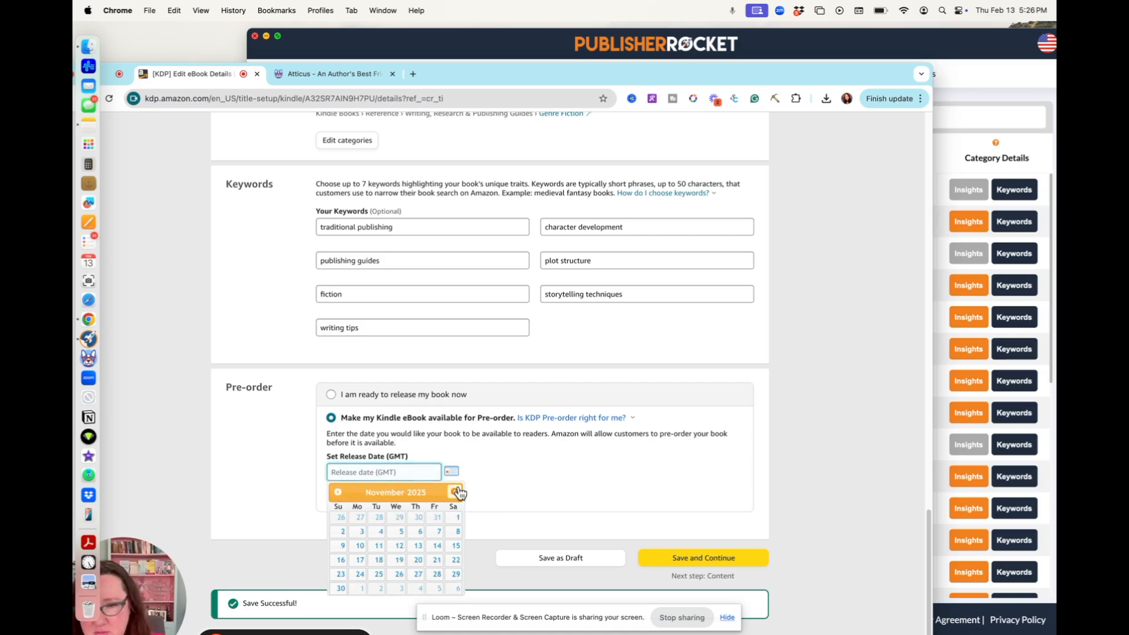
{"action": "left_click", "coordinate": [378, 545]}
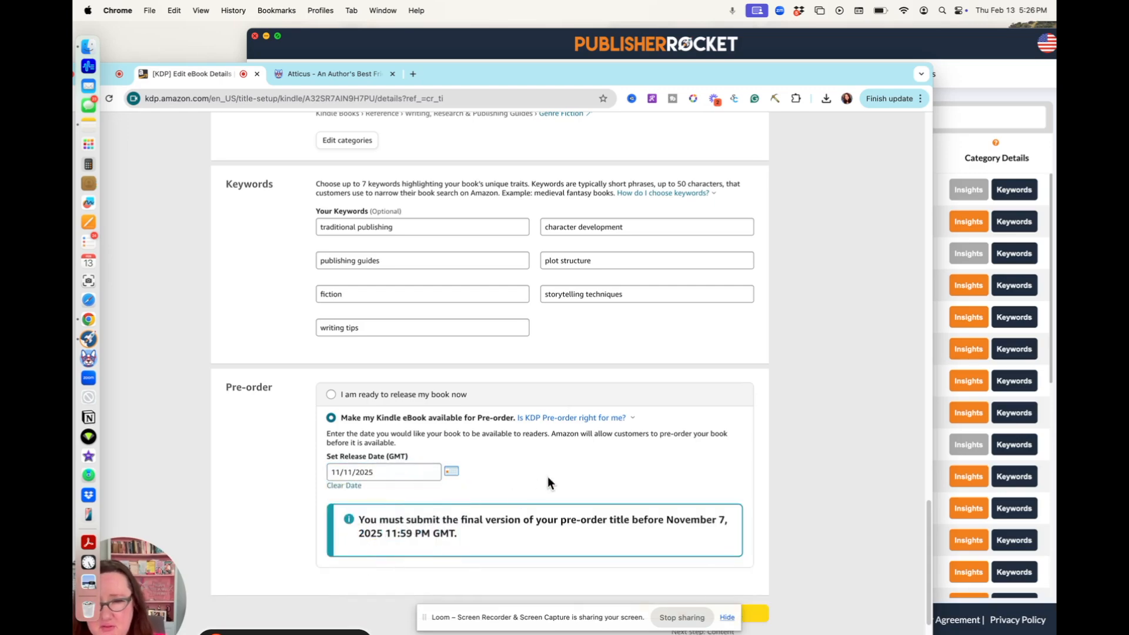
Step: Save the eBook details and continue to the Kindle eBook Content page
{"action": "scroll", "coordinate": [548, 479], "scroll_direction": "down", "scroll_amount": 3}
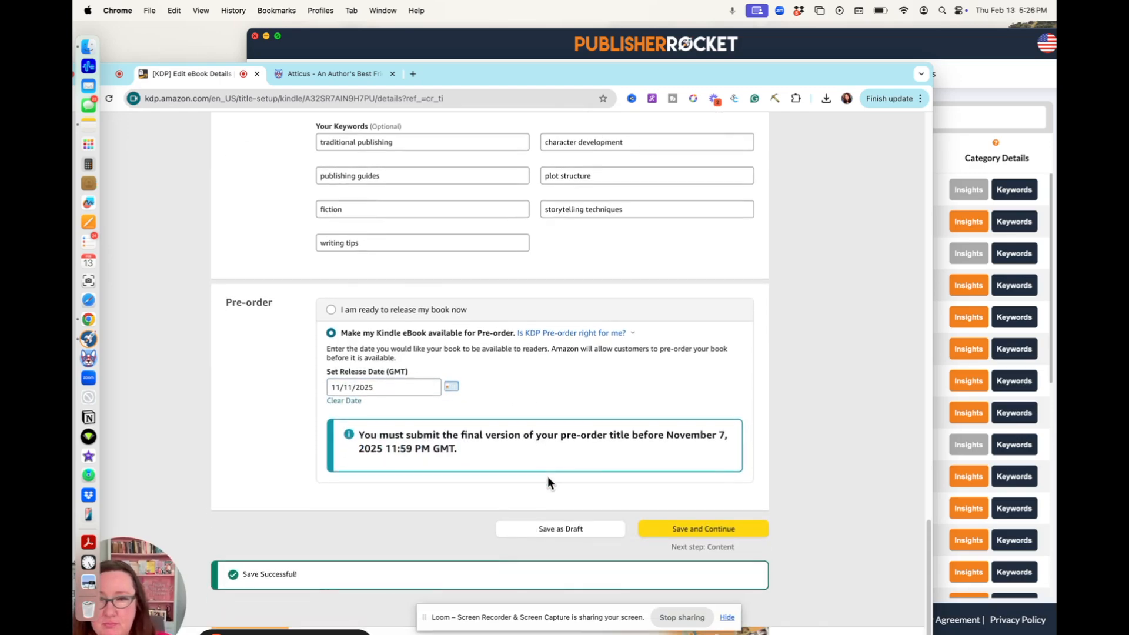
{"action": "scroll", "coordinate": [548, 480], "scroll_direction": "down", "scroll_amount": 2}
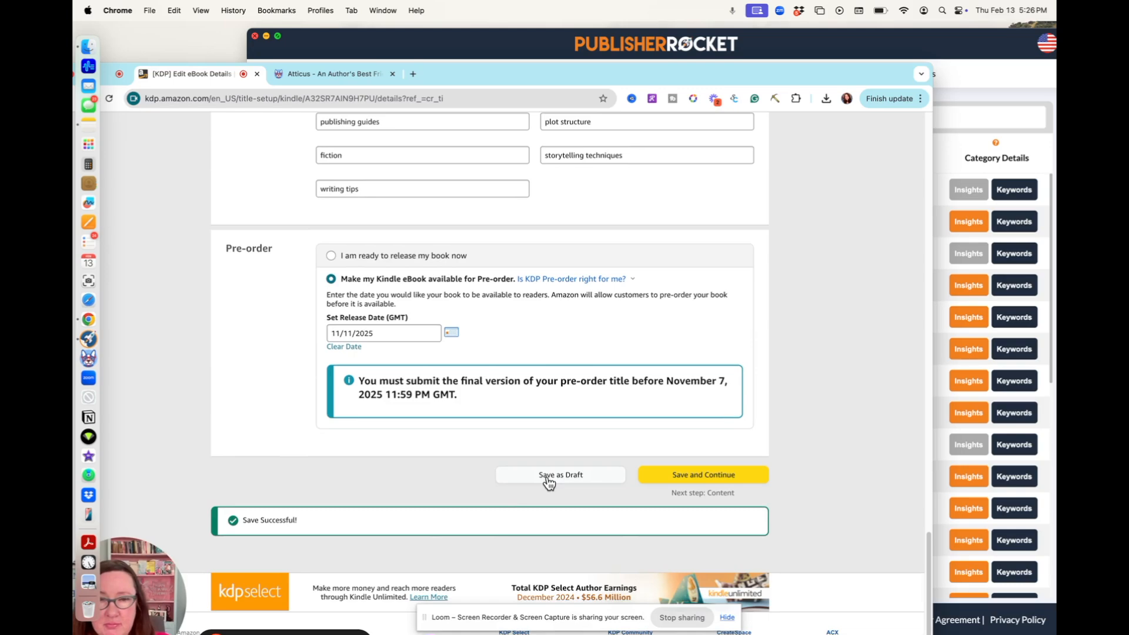
{"action": "left_click", "coordinate": [451, 332]}
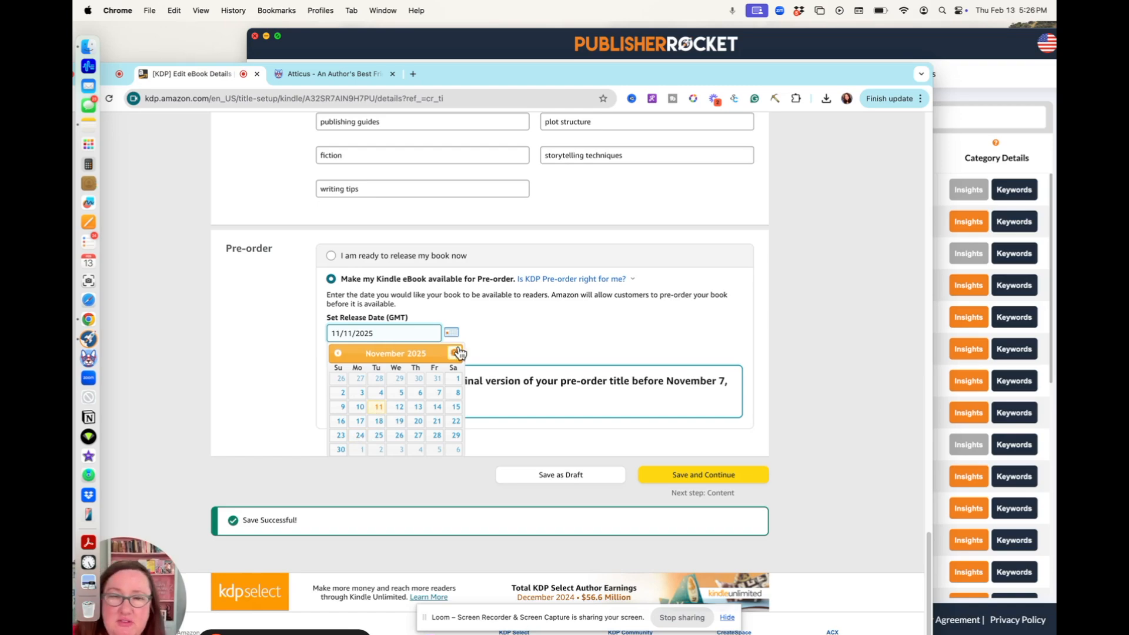
{"action": "left_click", "coordinate": [508, 332]}
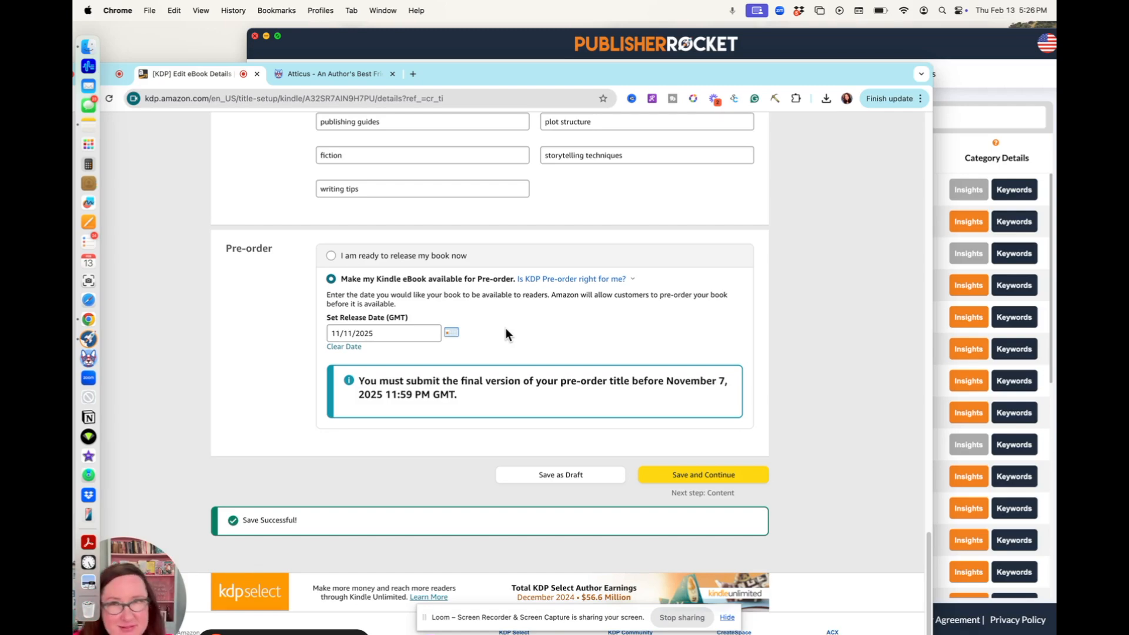
{"action": "left_click", "coordinate": [702, 475]}
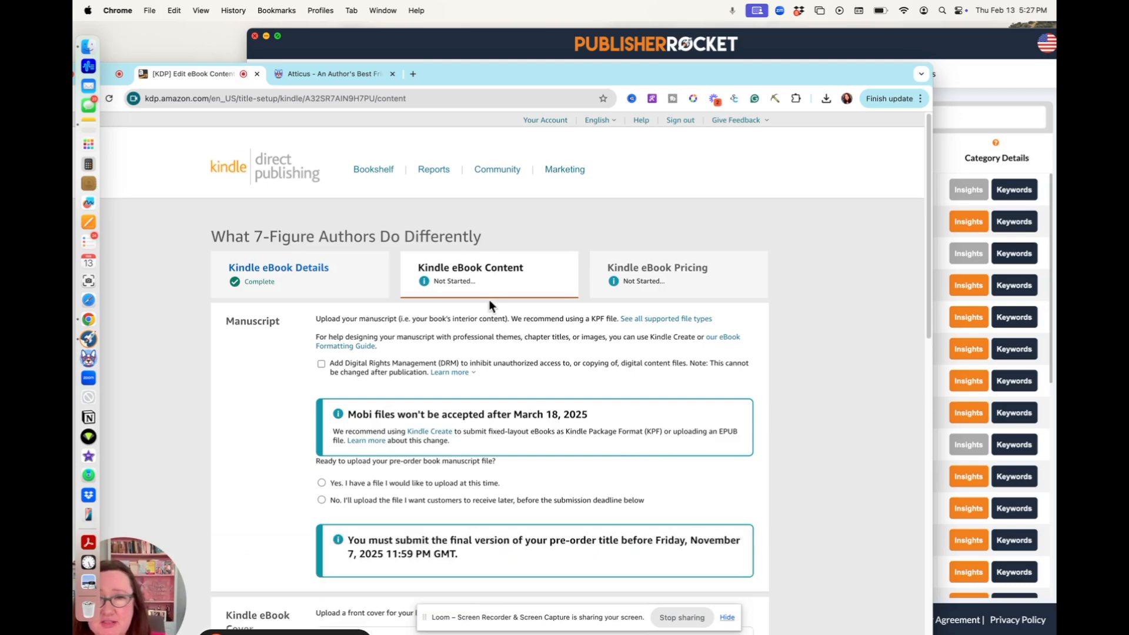
Step: Review the Digital Rights Management option and choose to upload the pre-order manuscript file later, before the submission deadline
{"action": "left_click", "coordinate": [464, 373]}
{"action": "left_click_drag", "start_coordinate": [577, 76], "coordinate": [609, 37]}
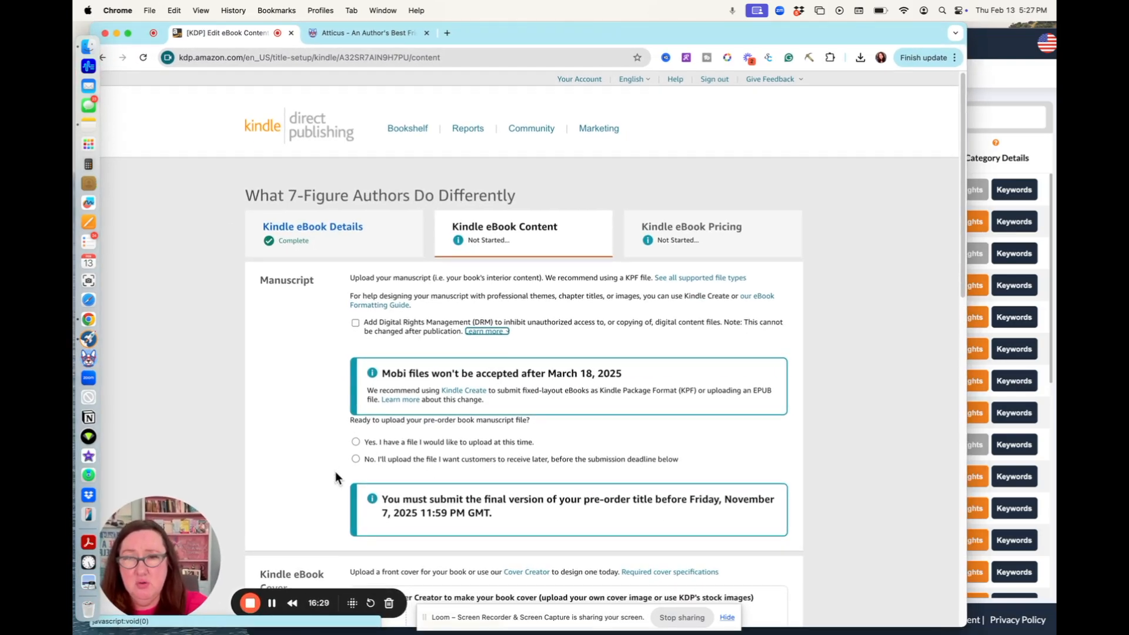
{"action": "left_click_drag", "start_coordinate": [367, 323], "coordinate": [529, 340]}
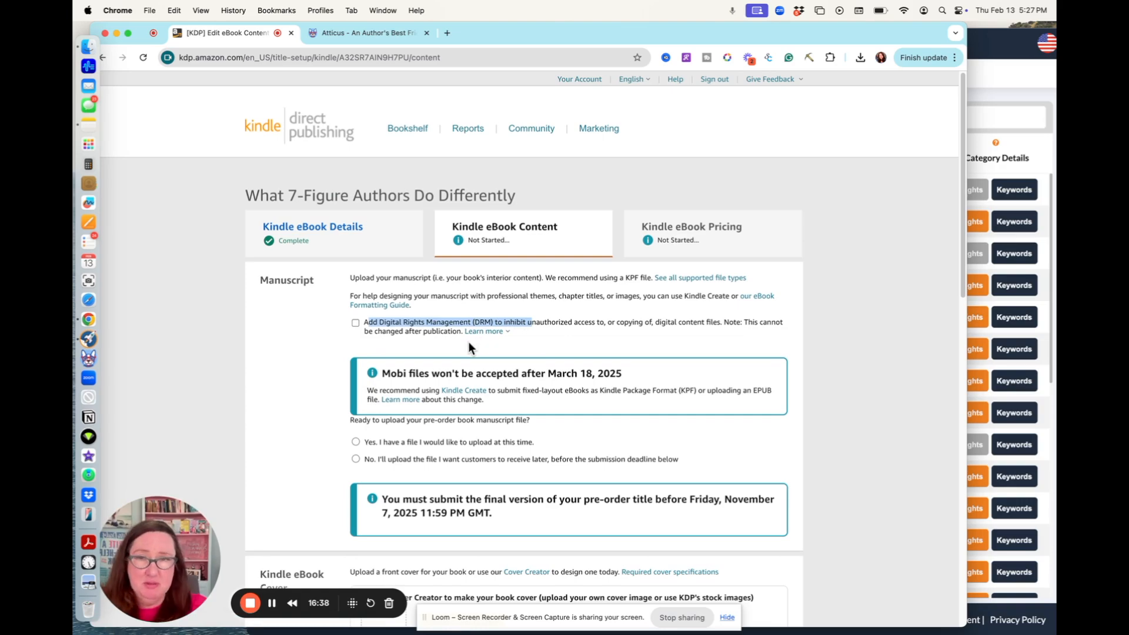
{"action": "left_click", "coordinate": [420, 345]}
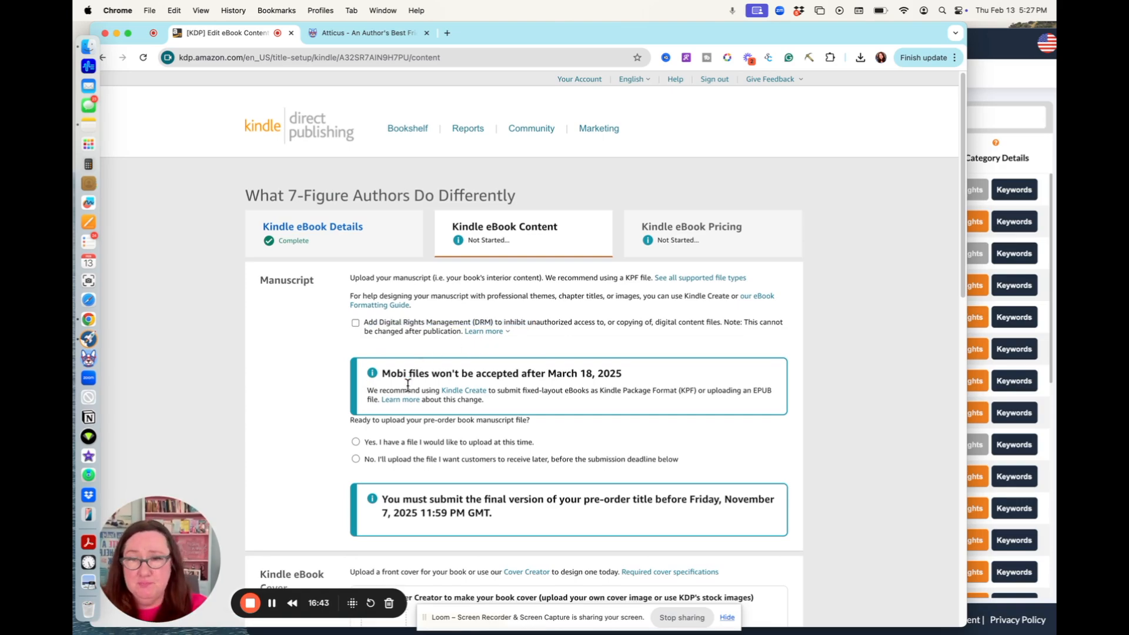
{"action": "scroll", "coordinate": [408, 385], "scroll_direction": "down", "scroll_amount": 2}
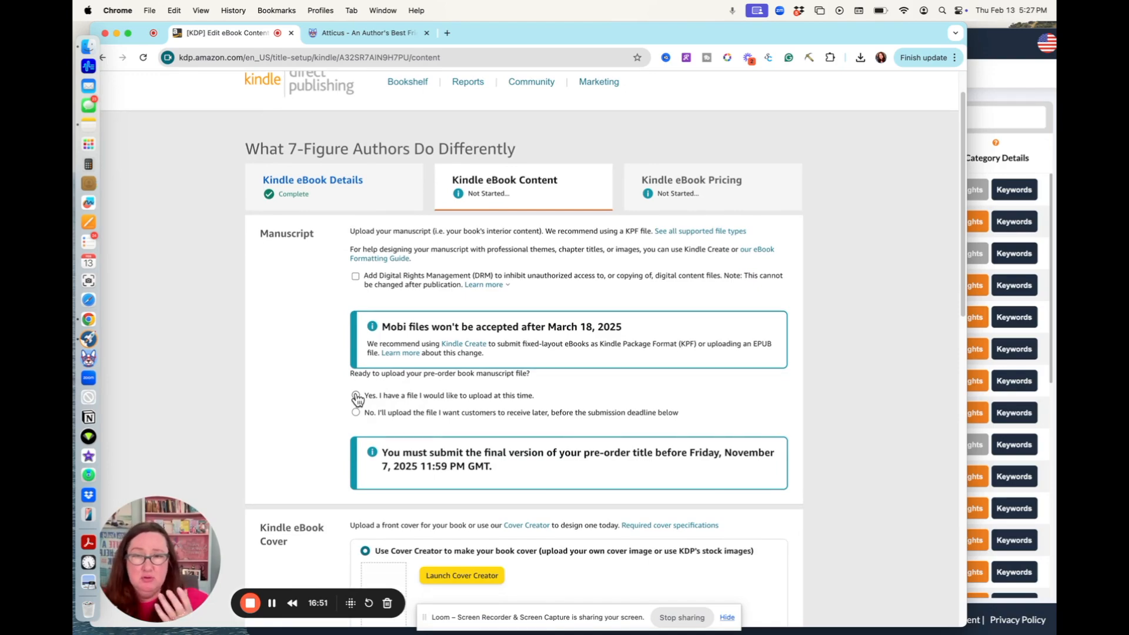
{"action": "left_click", "coordinate": [355, 412]}
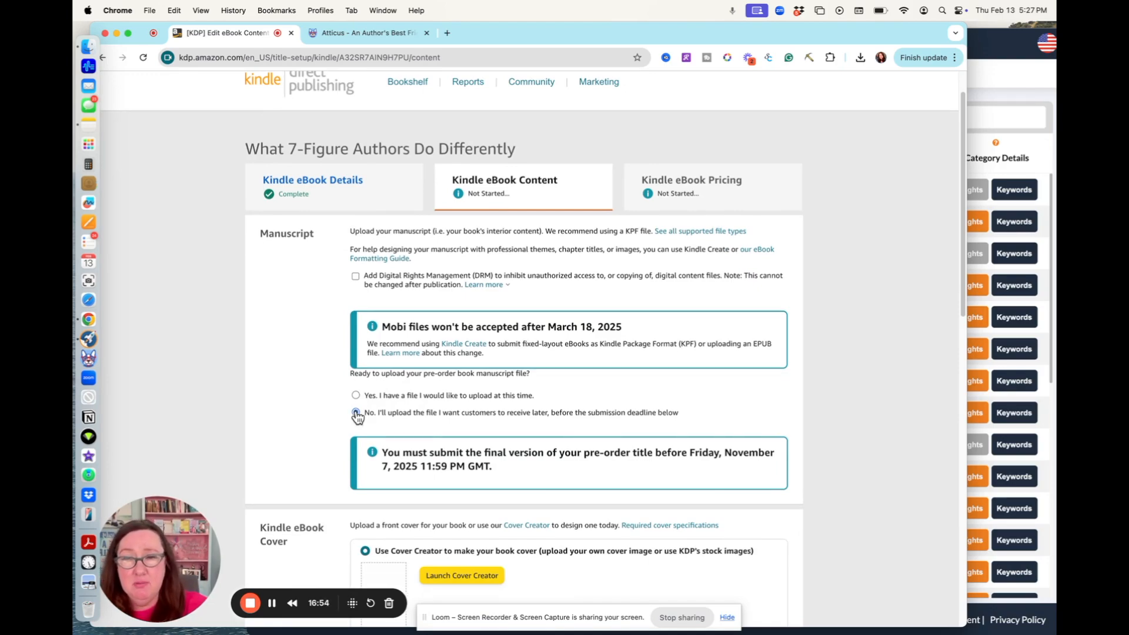
Step: Choose to upload an existing cover, upload "THIS ONE! What 7-Figure Authors Do Differently (2).jpg" and dismiss the submission notice
{"action": "scroll", "coordinate": [459, 416], "scroll_direction": "down", "scroll_amount": 3}
{"action": "scroll", "coordinate": [461, 417], "scroll_direction": "down", "scroll_amount": 3}
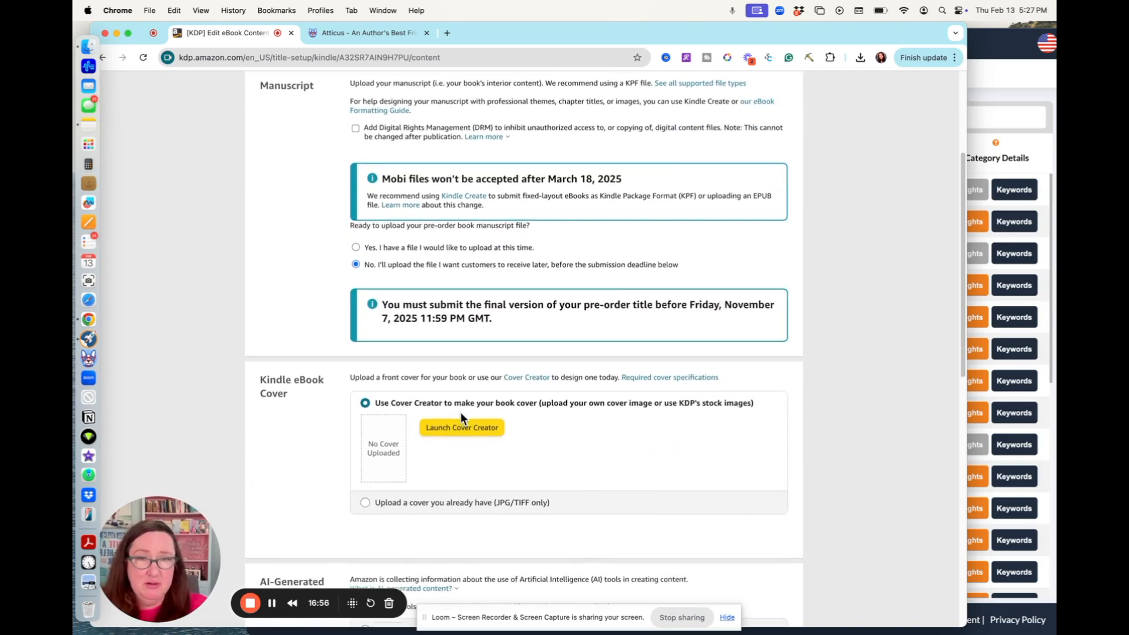
{"action": "scroll", "coordinate": [460, 416], "scroll_direction": "up", "scroll_amount": 3}
{"action": "scroll", "coordinate": [461, 412], "scroll_direction": "up", "scroll_amount": 2}
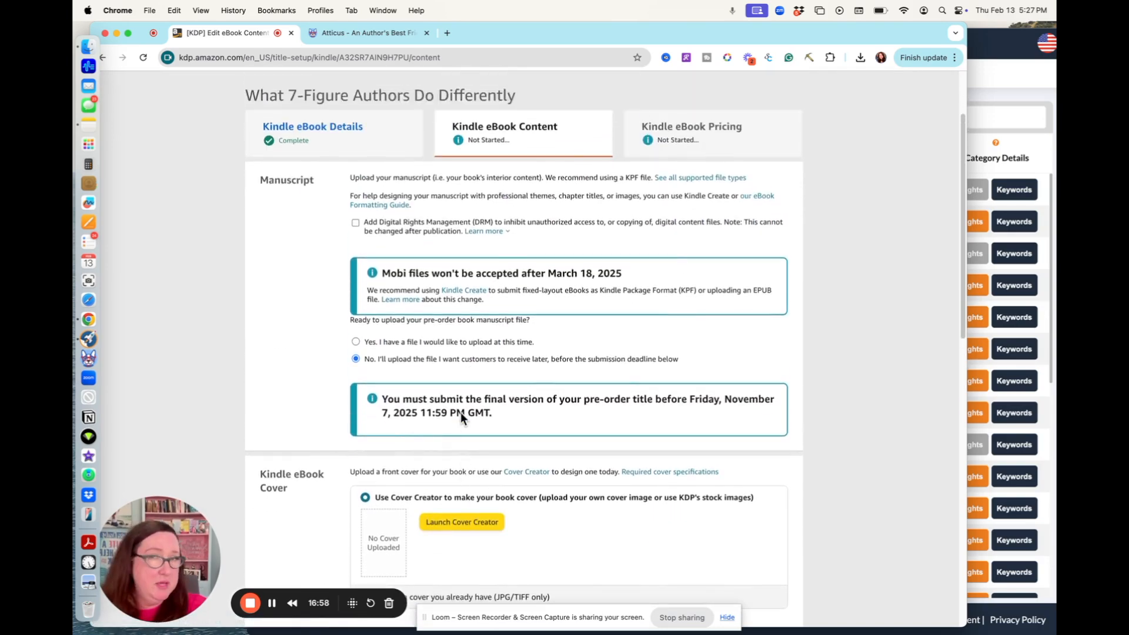
{"action": "scroll", "coordinate": [461, 411], "scroll_direction": "down", "scroll_amount": 3}
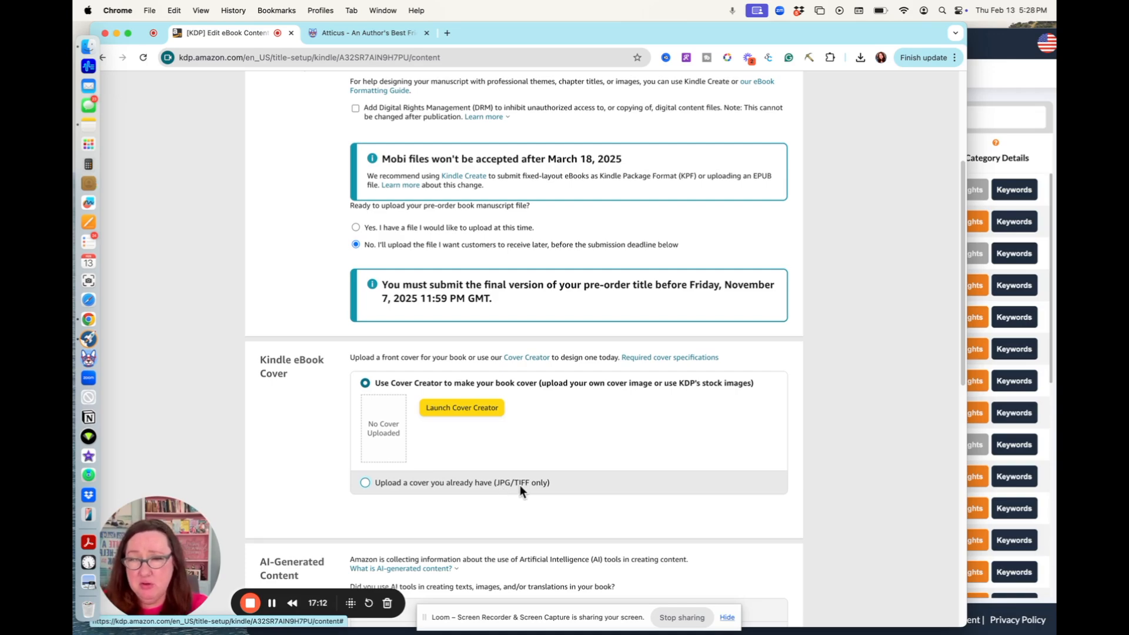
{"action": "left_click", "coordinate": [366, 483]}
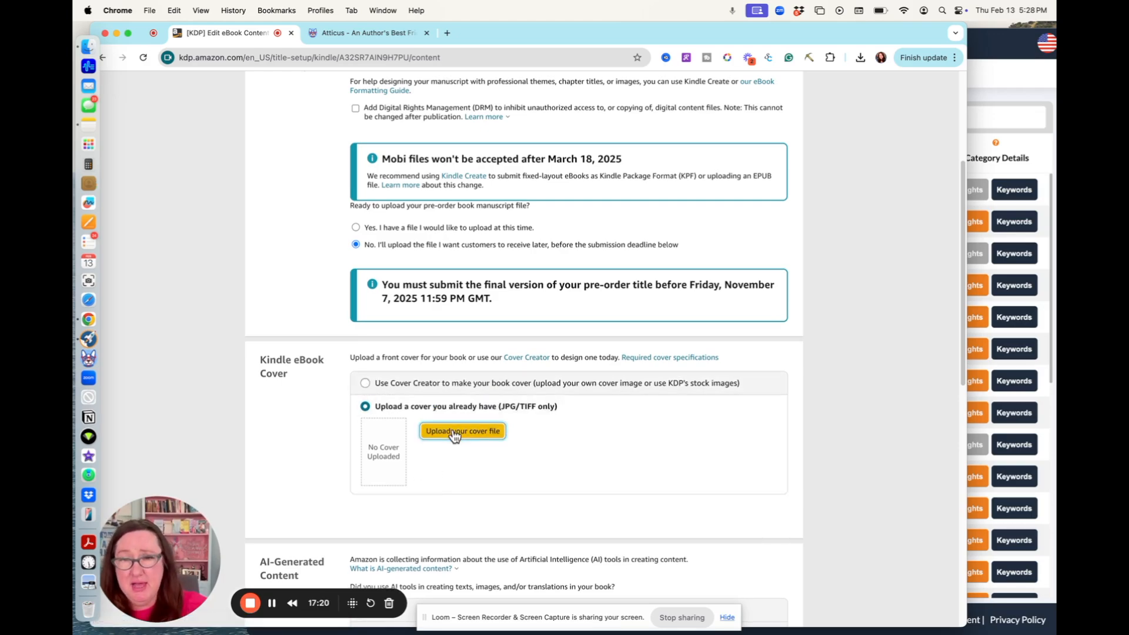
{"action": "left_click", "coordinate": [455, 433]}
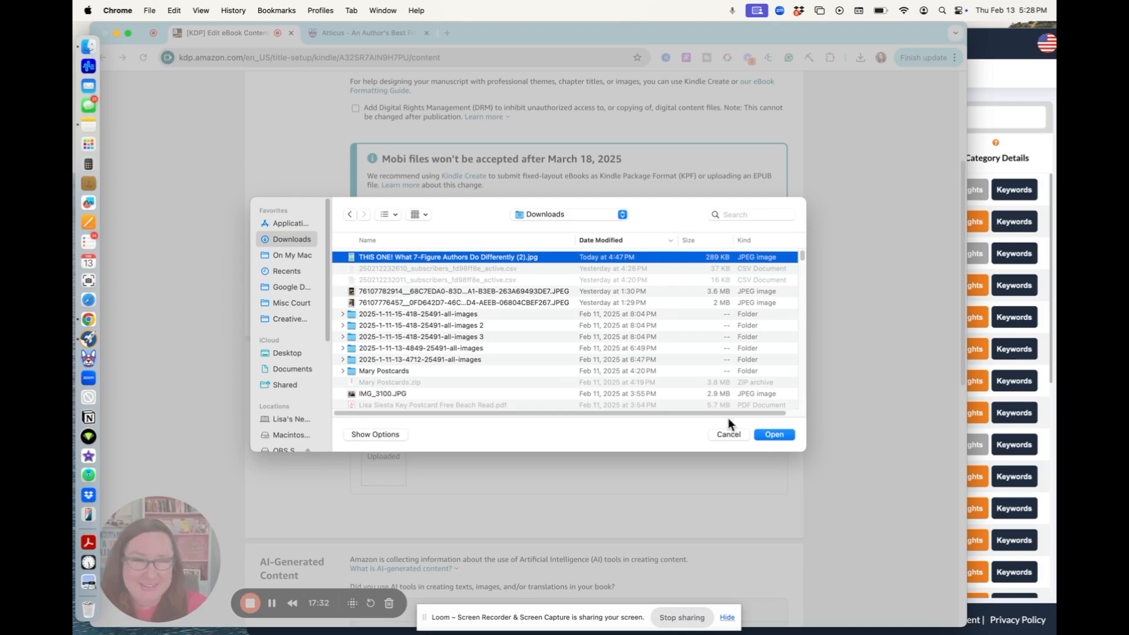
{"action": "left_click", "coordinate": [780, 430]}
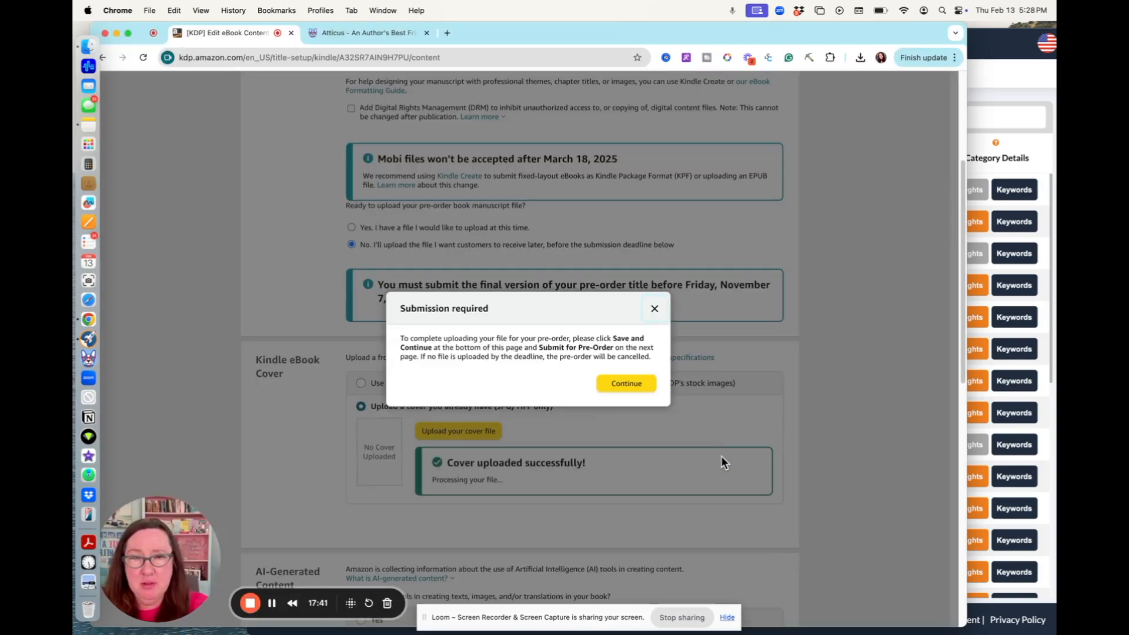
{"action": "left_click", "coordinate": [627, 383]}
Step: Answer No to the question about using AI tools for the book's texts, images or translations
{"action": "scroll", "coordinate": [664, 433], "scroll_direction": "down", "scroll_amount": 3}
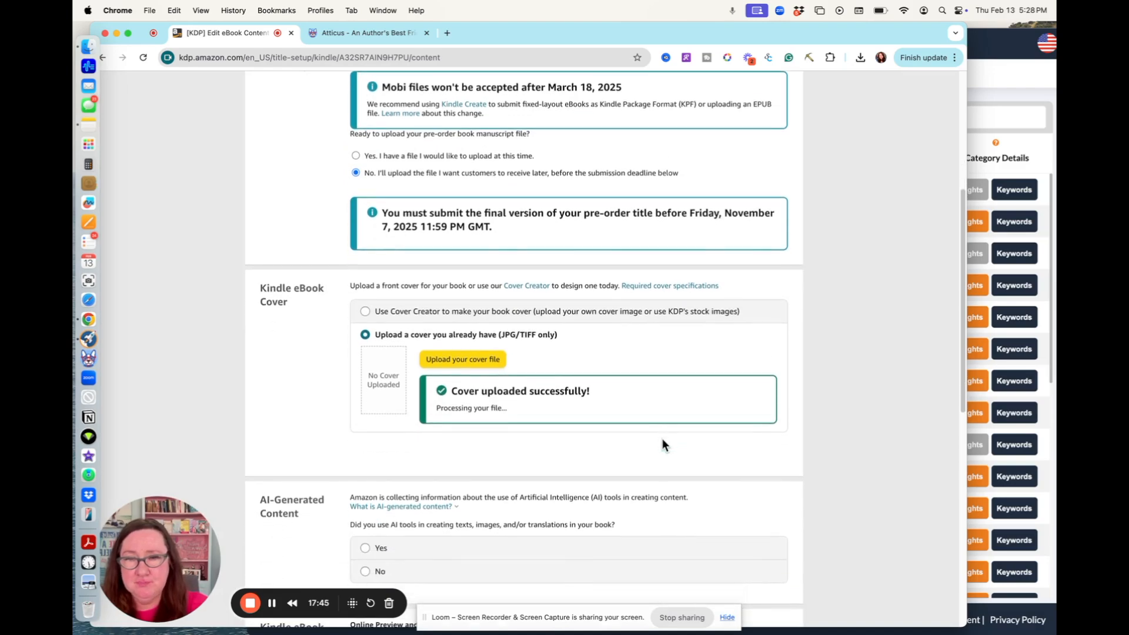
{"action": "scroll", "coordinate": [530, 405], "scroll_direction": "down", "scroll_amount": 1}
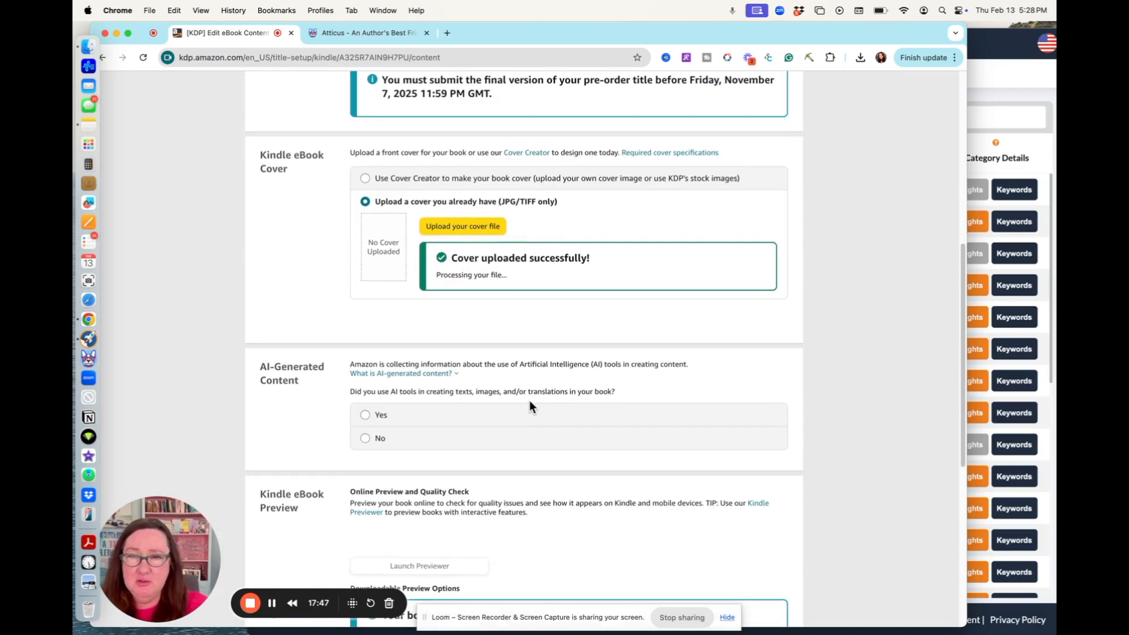
{"action": "scroll", "coordinate": [504, 390], "scroll_direction": "down", "scroll_amount": 2}
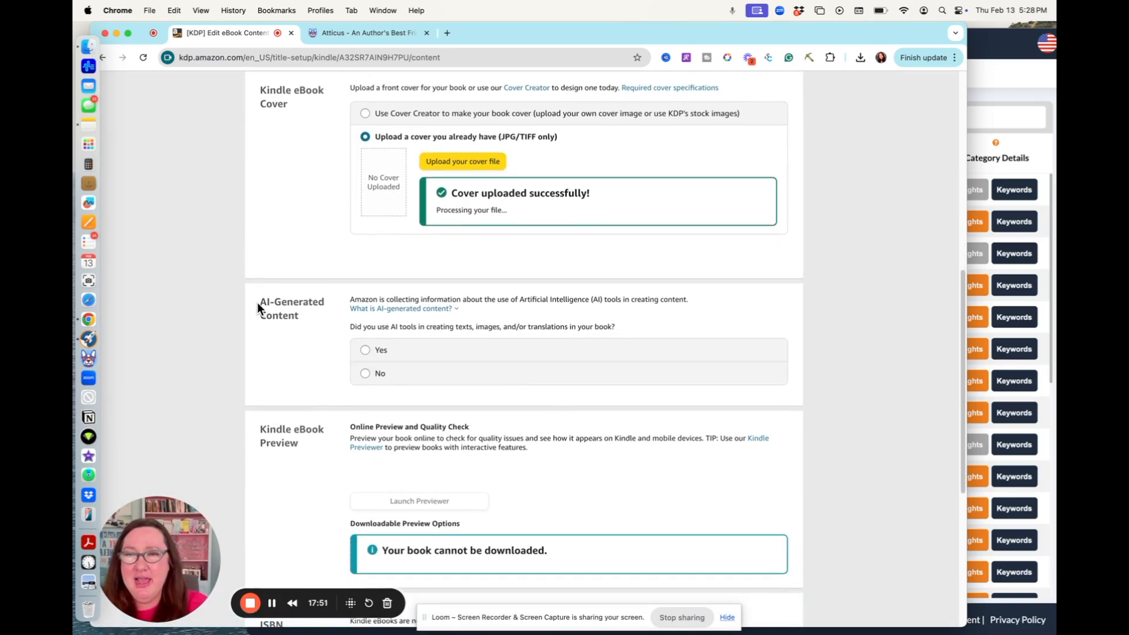
{"action": "left_click_drag", "start_coordinate": [257, 302], "coordinate": [303, 329]}
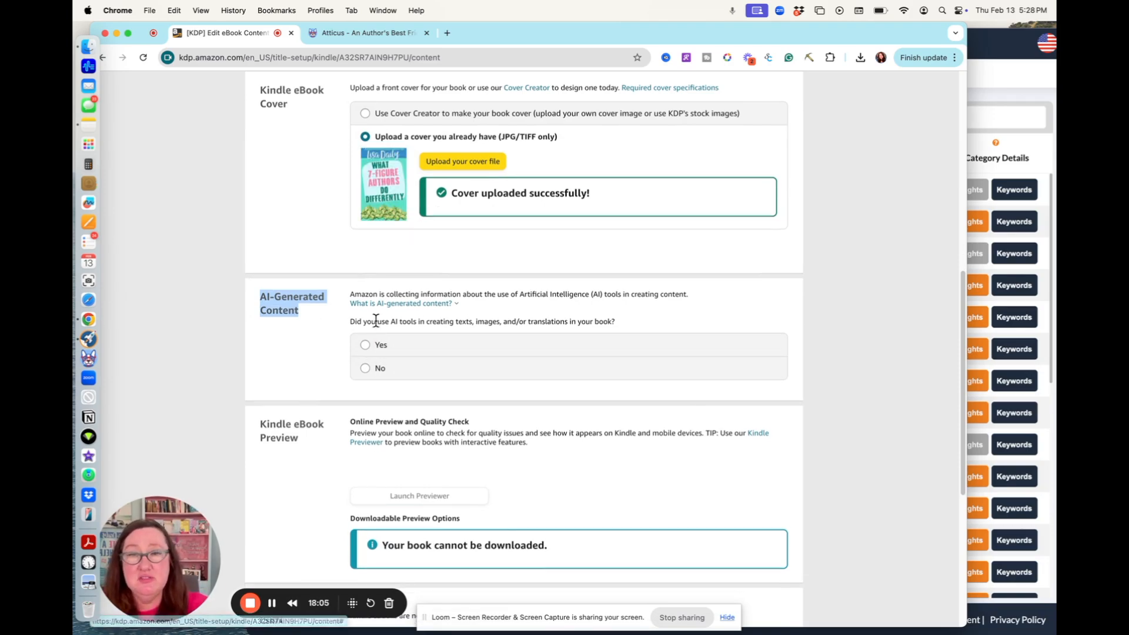
{"action": "left_click_drag", "start_coordinate": [351, 322], "coordinate": [570, 331]}
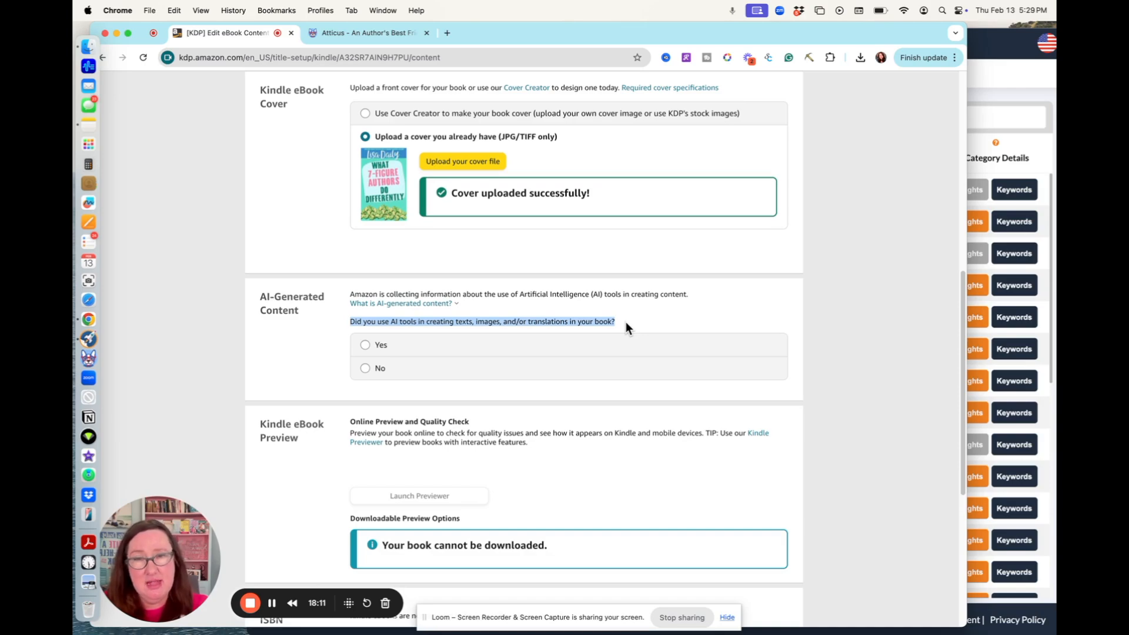
{"action": "left_click", "coordinate": [365, 369]}
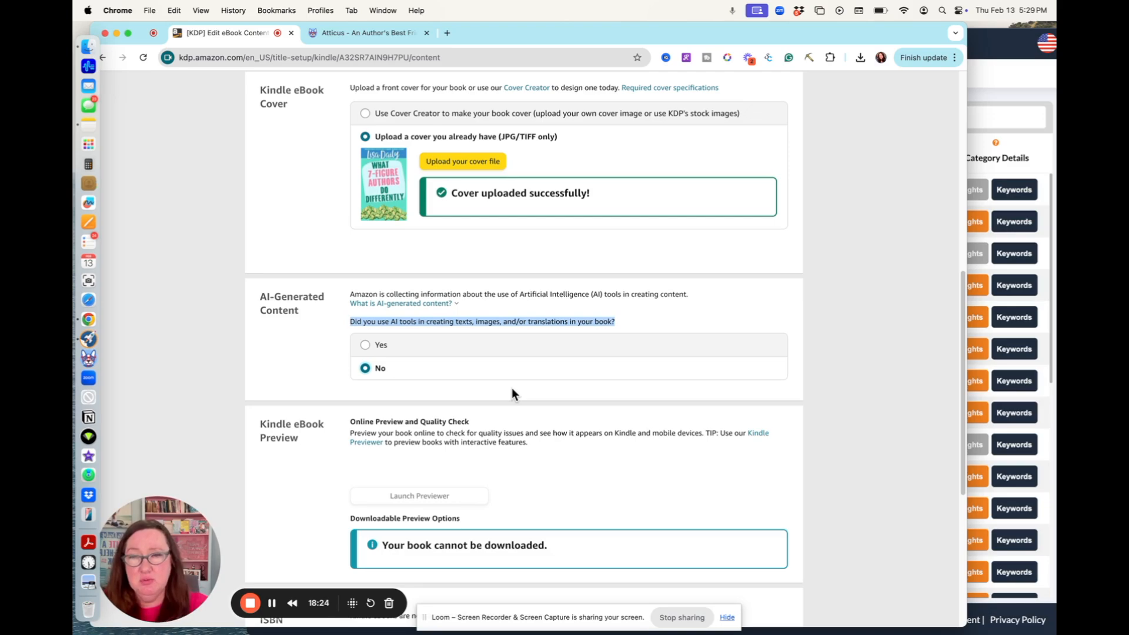
Step: Examine the eBook's preview and ISBN sections, and the cover and preview sections of the paperback content page
{"action": "scroll", "coordinate": [528, 463], "scroll_direction": "down", "scroll_amount": 3}
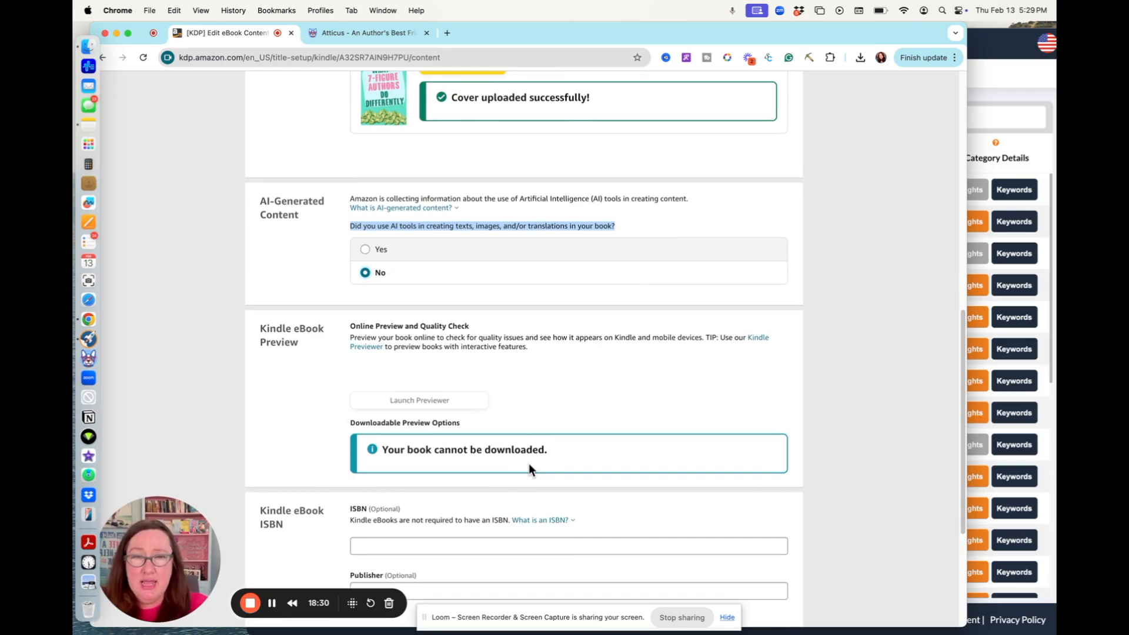
{"action": "scroll", "coordinate": [529, 466], "scroll_direction": "down", "scroll_amount": 2}
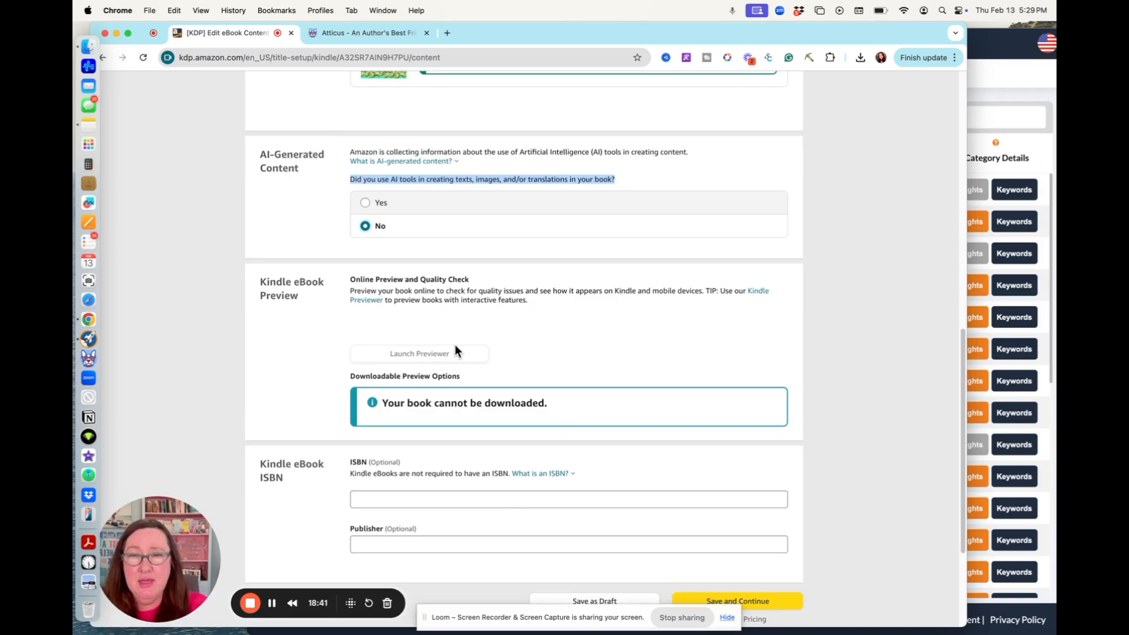
{"action": "scroll", "coordinate": [542, 369], "scroll_direction": "down", "scroll_amount": 2}
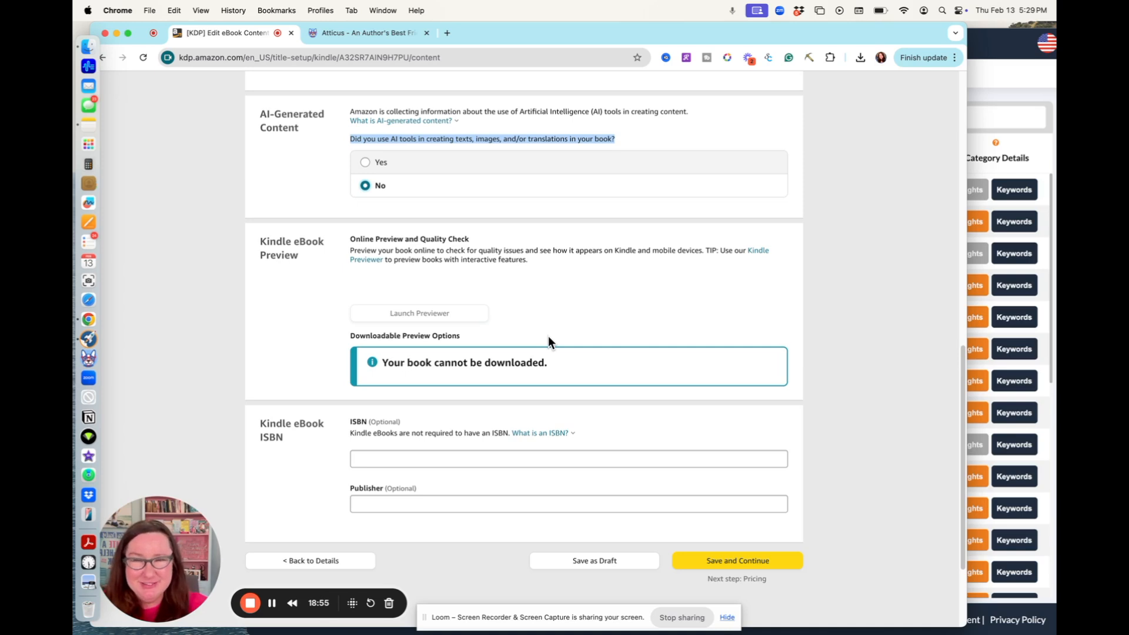
{"action": "scroll", "coordinate": [548, 336], "scroll_direction": "down", "scroll_amount": 3}
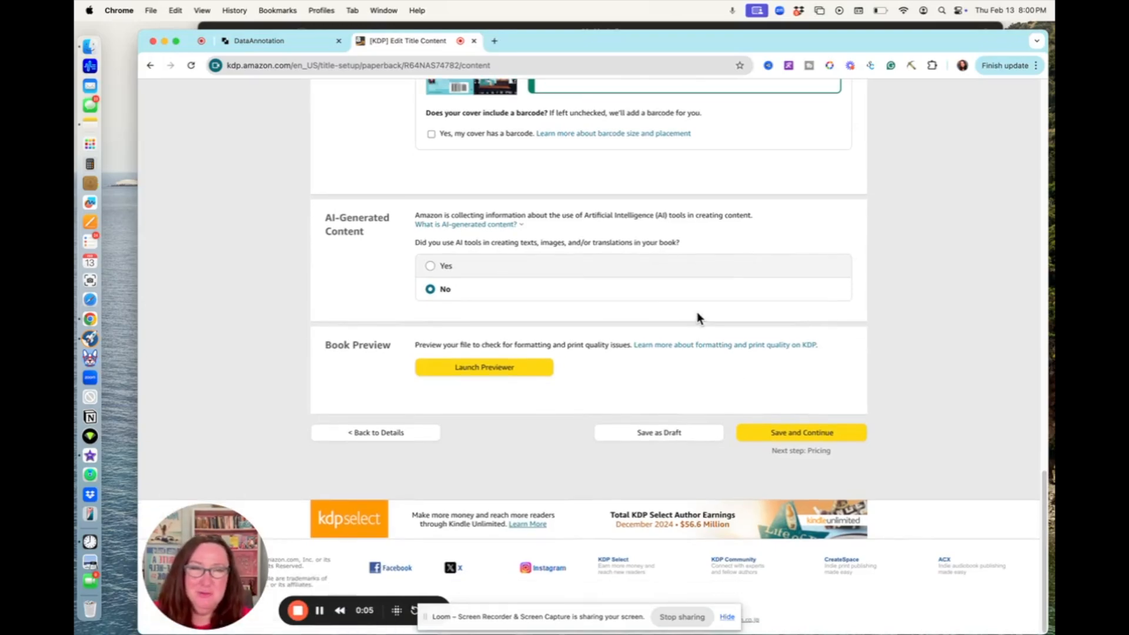
{"action": "scroll", "coordinate": [698, 318], "scroll_direction": "up", "scroll_amount": 5}
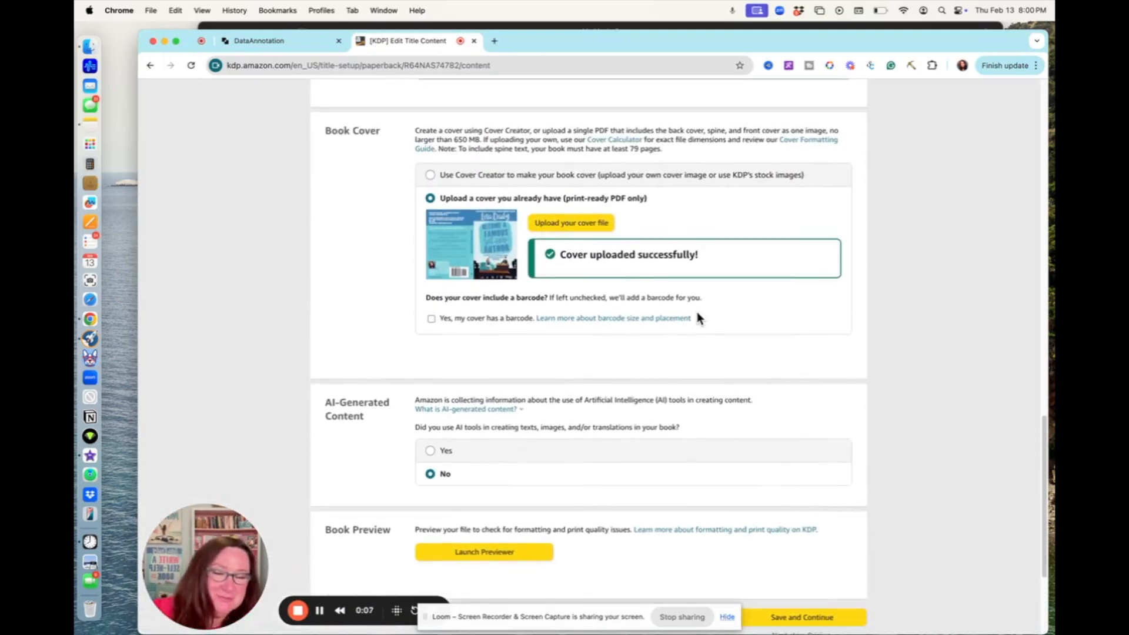
Step: Examine the paperback's print options, uploaded manuscript, book cover, AI-generated content and book preview sections
{"action": "scroll", "coordinate": [698, 315], "scroll_direction": "down", "scroll_amount": 1}
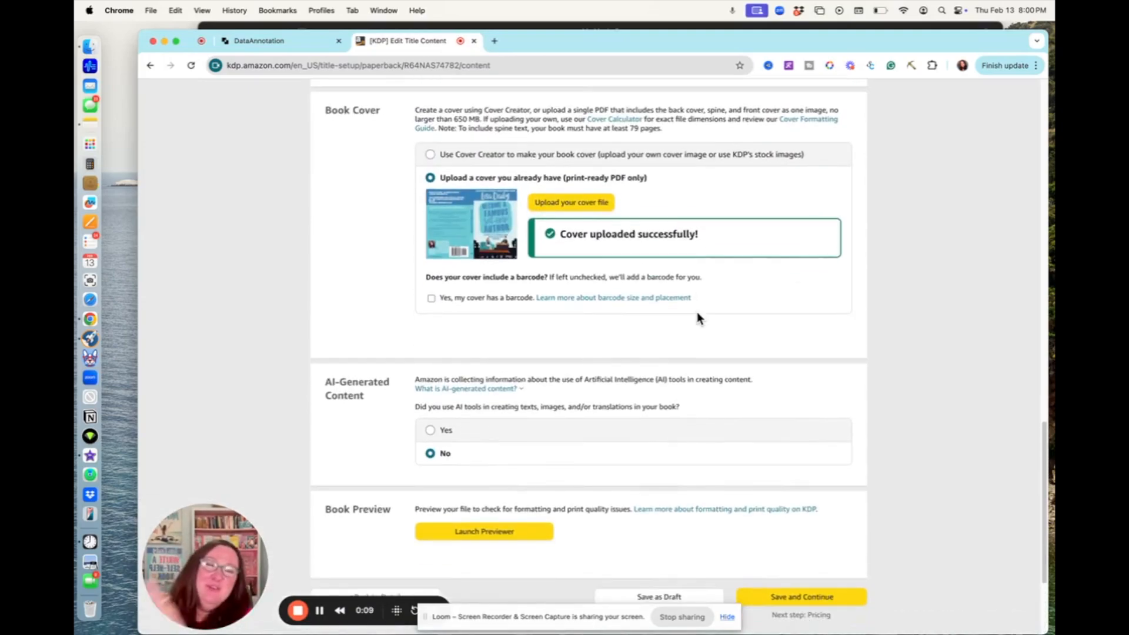
{"action": "scroll", "coordinate": [661, 368], "scroll_direction": "down", "scroll_amount": 1}
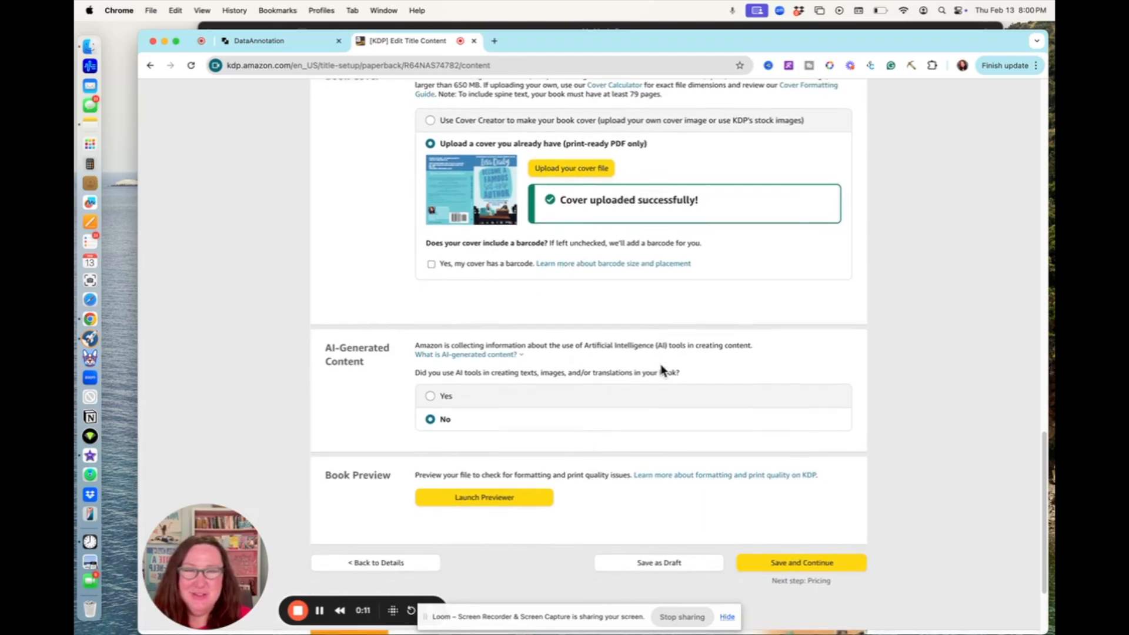
{"action": "scroll", "coordinate": [540, 406], "scroll_direction": "up", "scroll_amount": 10}
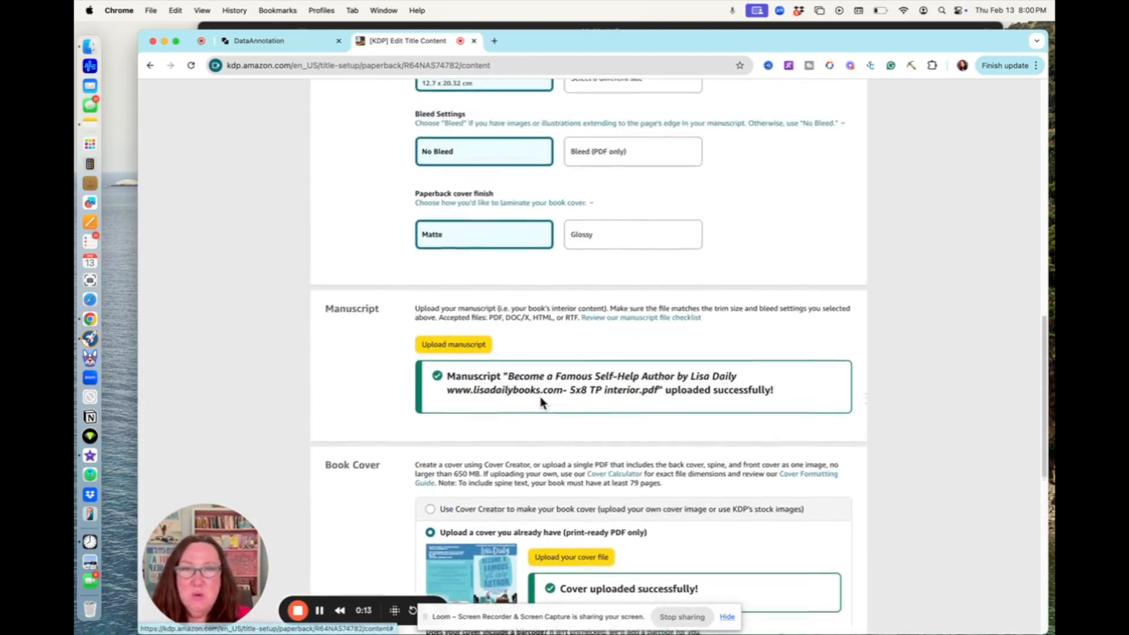
{"action": "scroll", "coordinate": [541, 415], "scroll_direction": "up", "scroll_amount": 2}
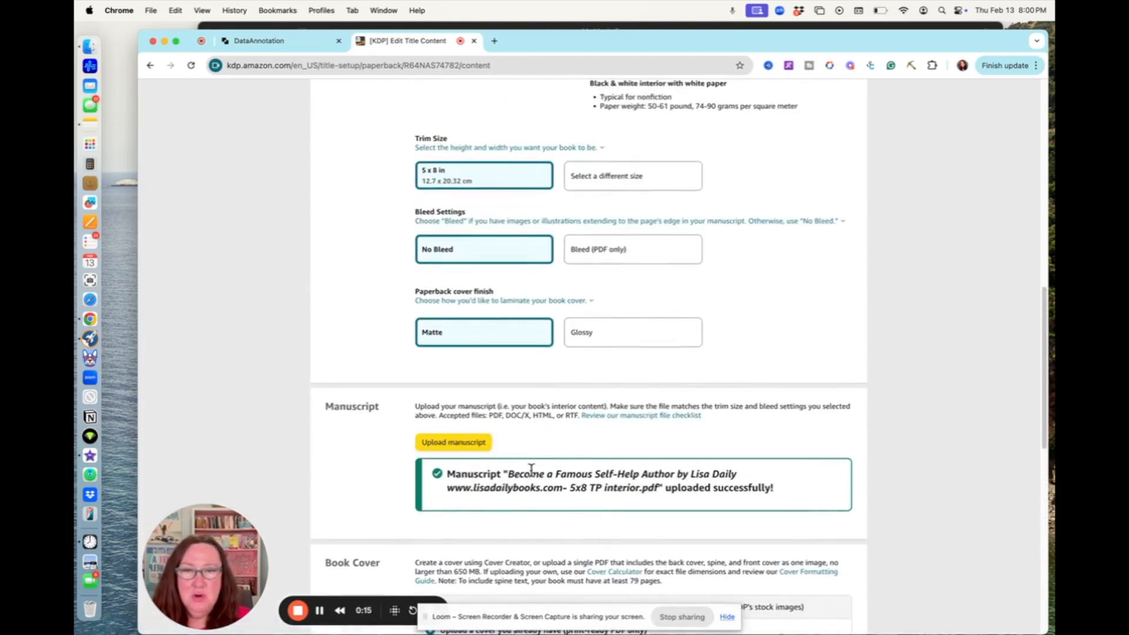
{"action": "scroll", "coordinate": [564, 491], "scroll_direction": "down", "scroll_amount": 6}
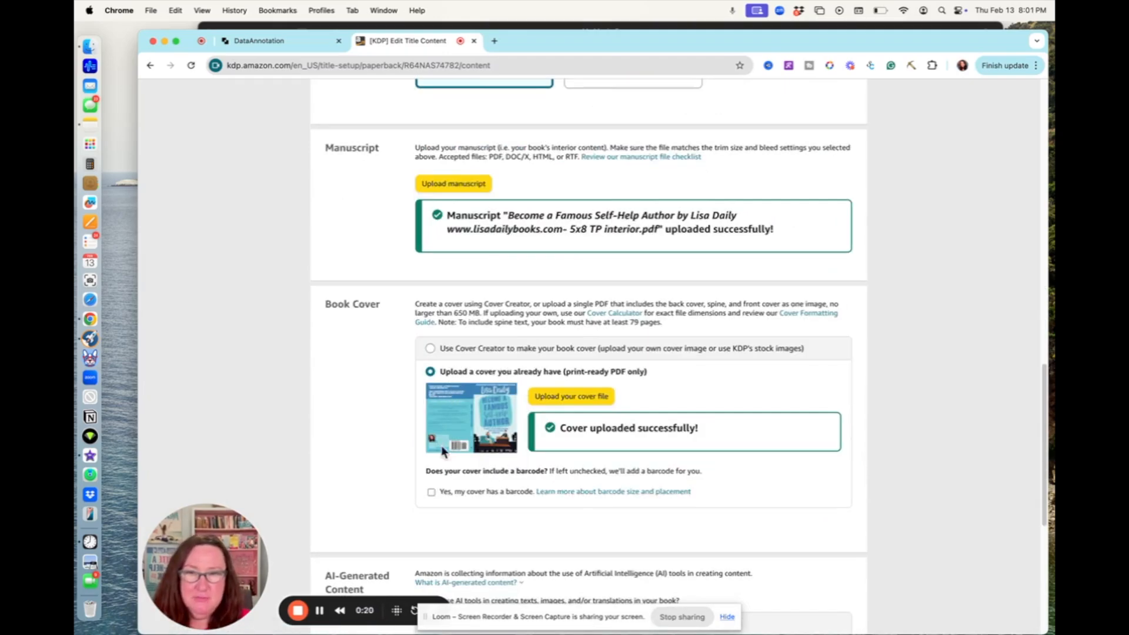
{"action": "scroll", "coordinate": [534, 323], "scroll_direction": "up", "scroll_amount": 2}
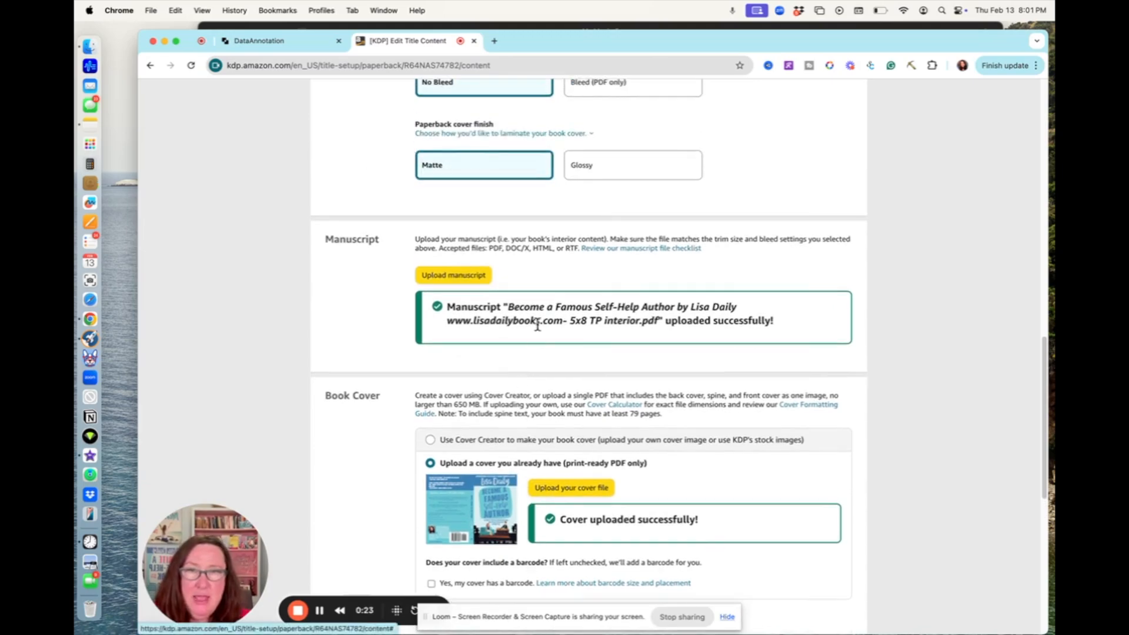
{"action": "scroll", "coordinate": [527, 491], "scroll_direction": "down", "scroll_amount": 8}
{"action": "scroll", "coordinate": [527, 492], "scroll_direction": "up", "scroll_amount": 1}
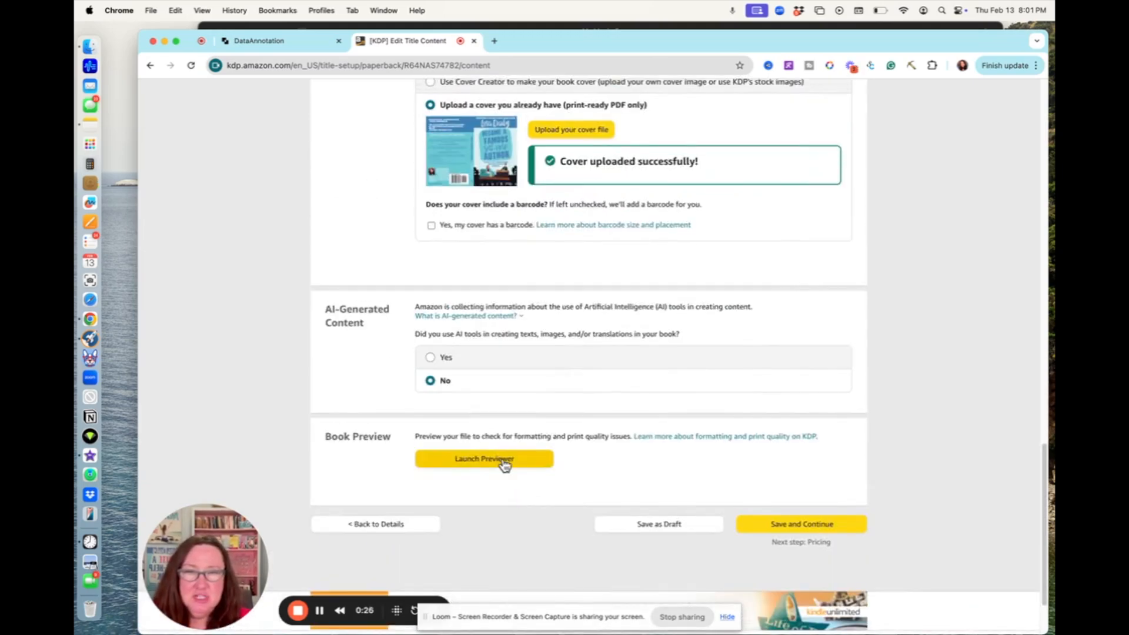
Step: Launch the print previewer, check the paperback's cover and first interior pages, and approve the proof
{"action": "left_click", "coordinate": [504, 464]}
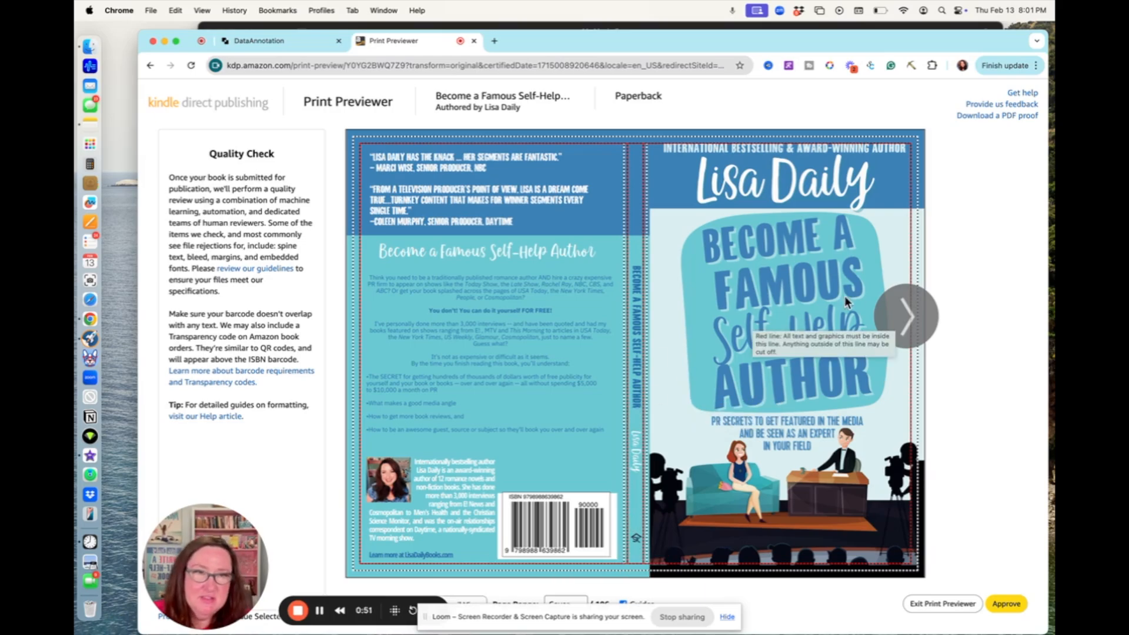
{"action": "left_click", "coordinate": [909, 317]}
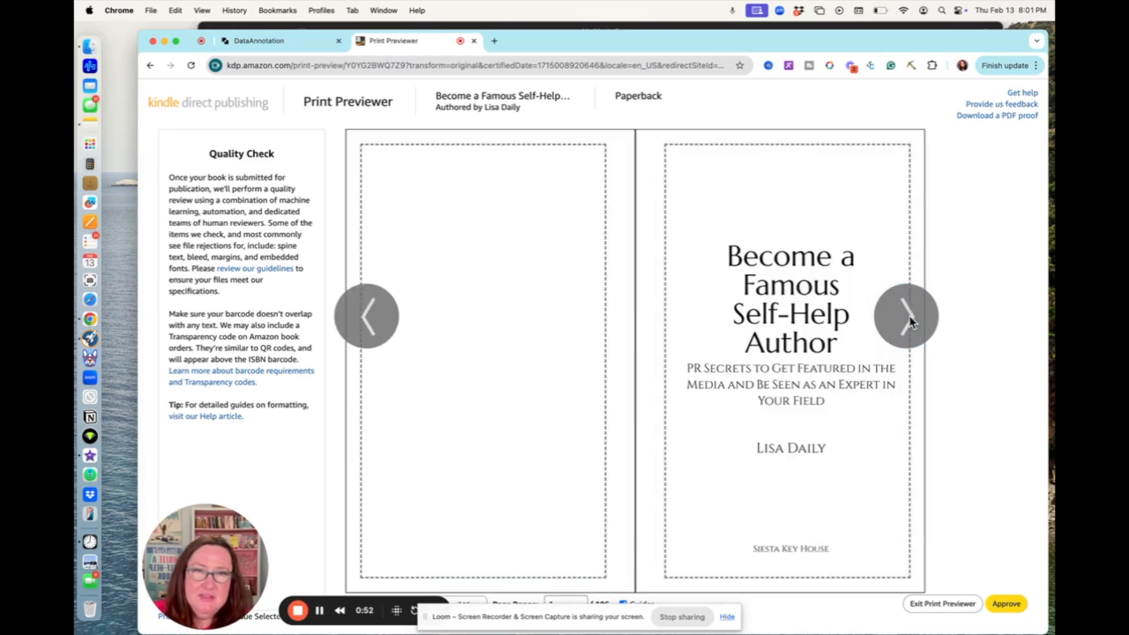
{"action": "left_click", "coordinate": [910, 320]}
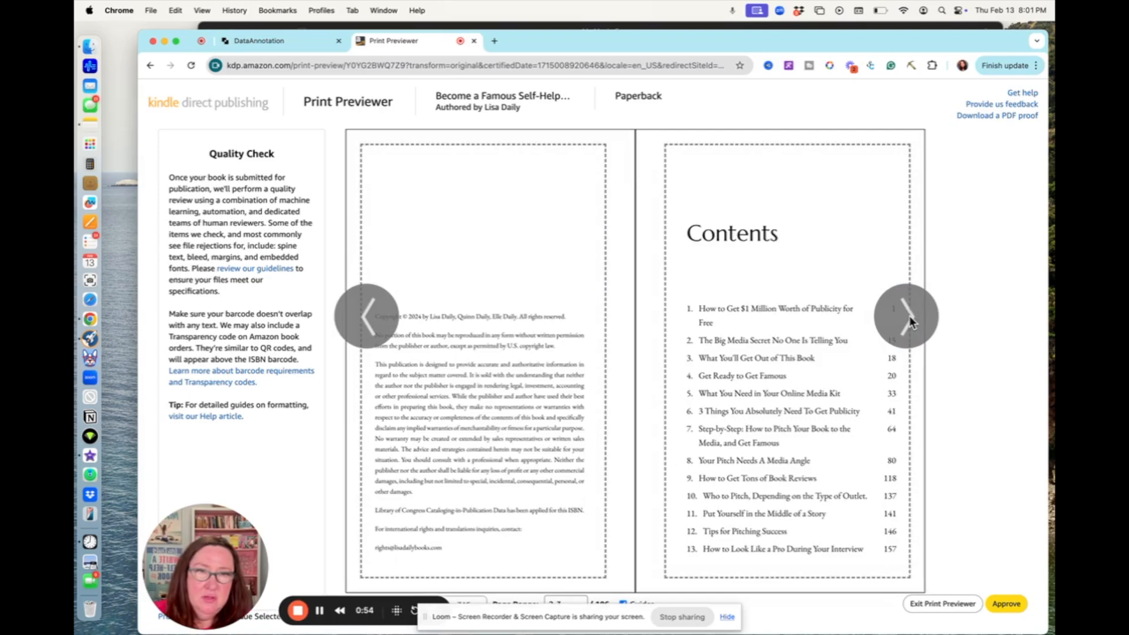
{"action": "left_click", "coordinate": [909, 320]}
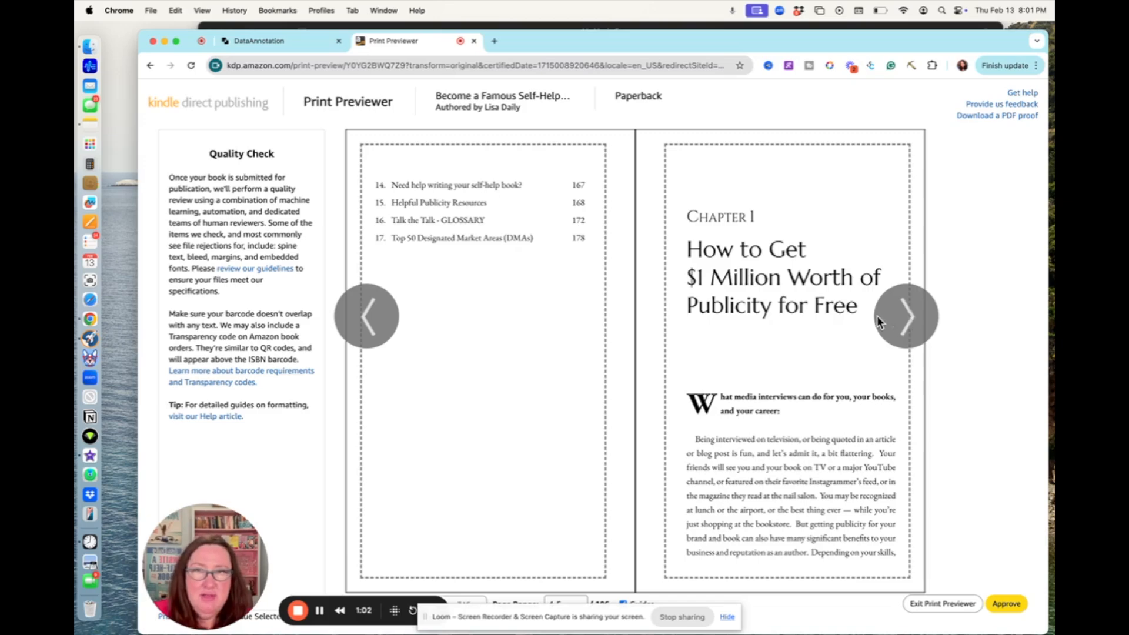
{"action": "left_click_drag", "start_coordinate": [207, 154], "coordinate": [280, 159]}
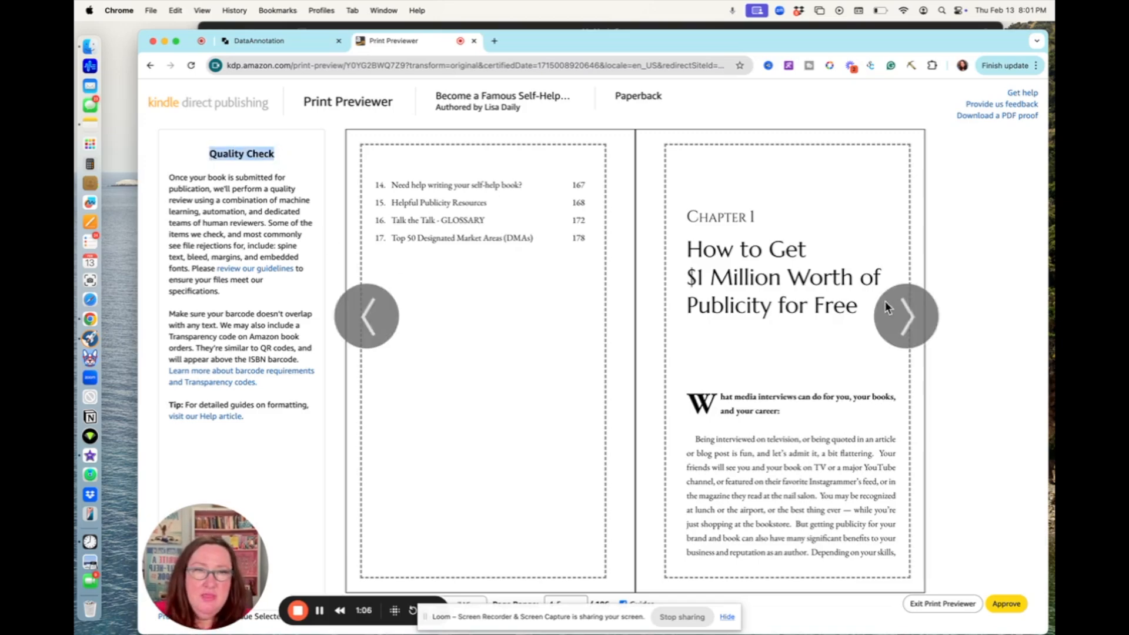
{"action": "left_click", "coordinate": [915, 325]}
{"action": "left_click", "coordinate": [914, 326]}
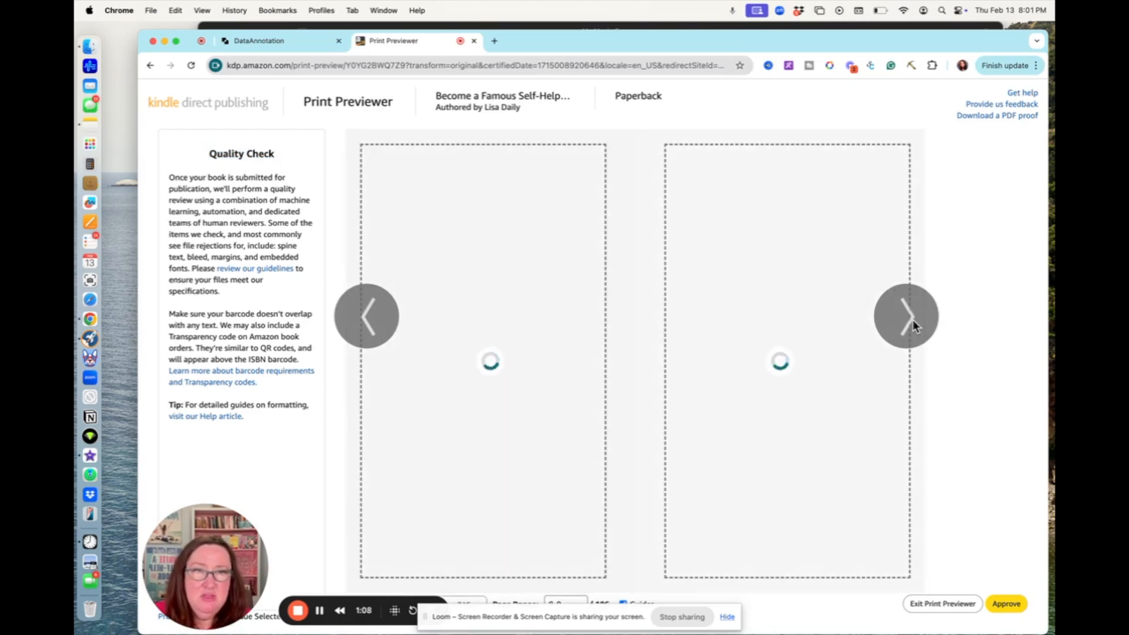
{"action": "left_click", "coordinate": [915, 326]}
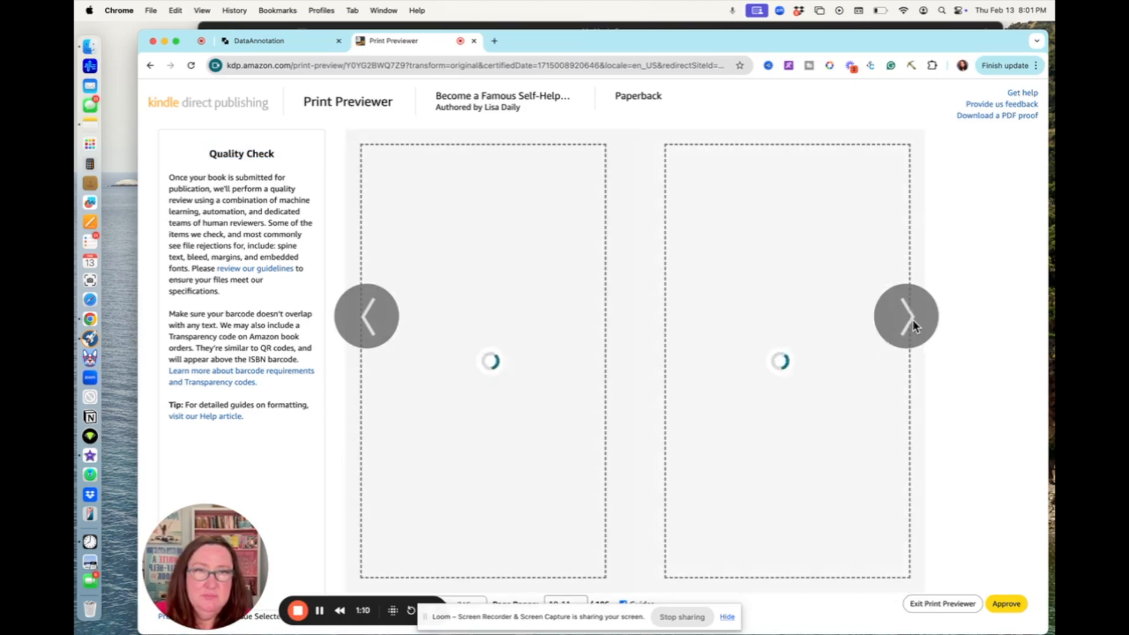
{"action": "left_click", "coordinate": [914, 325]}
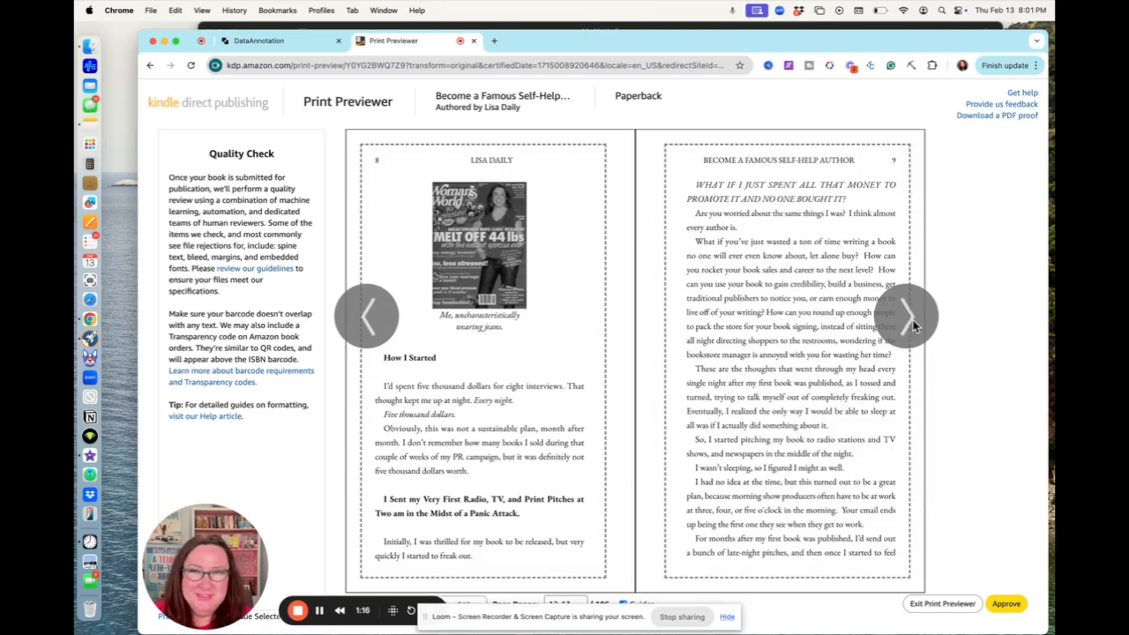
{"action": "left_click", "coordinate": [913, 320]}
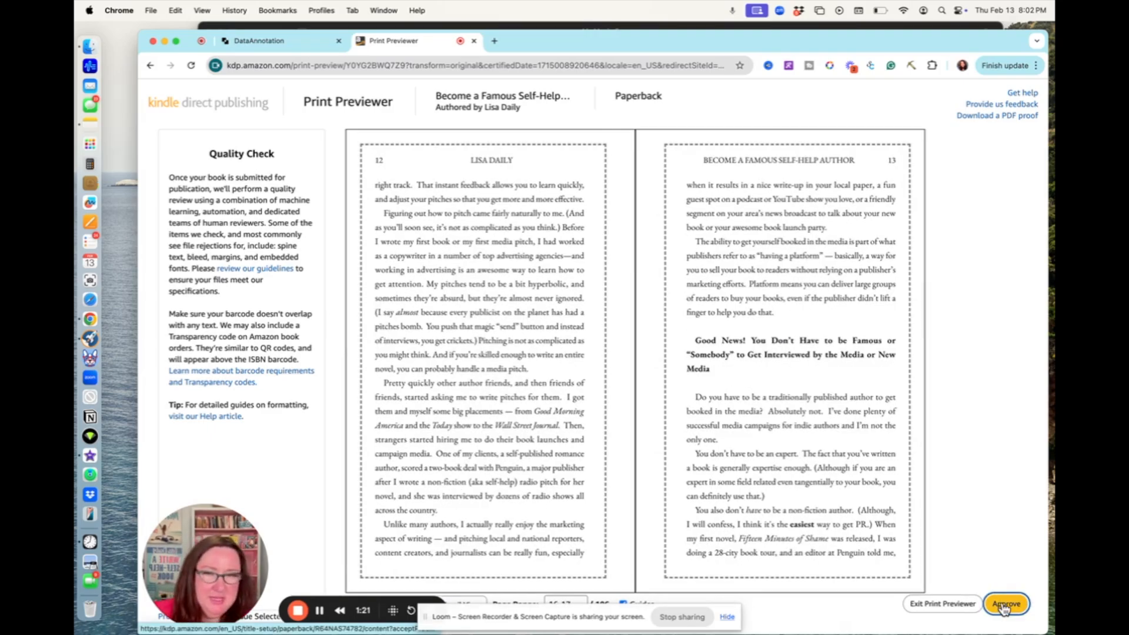
{"action": "left_click", "coordinate": [1005, 607]}
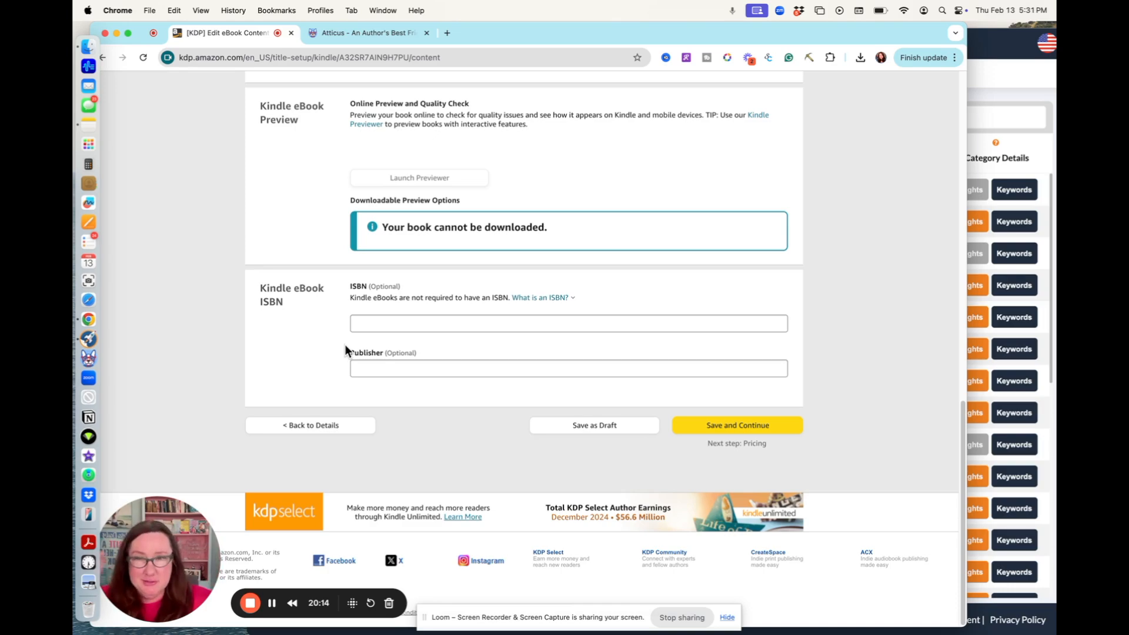
Step: Leave the eBook's ISBN blank, enter "Siesta Key House" as the publisher, and save and continue to pricing
{"action": "left_click", "coordinate": [374, 323]}
{"action": "left_click", "coordinate": [361, 368]}
{"action": "left_click", "coordinate": [374, 323]}
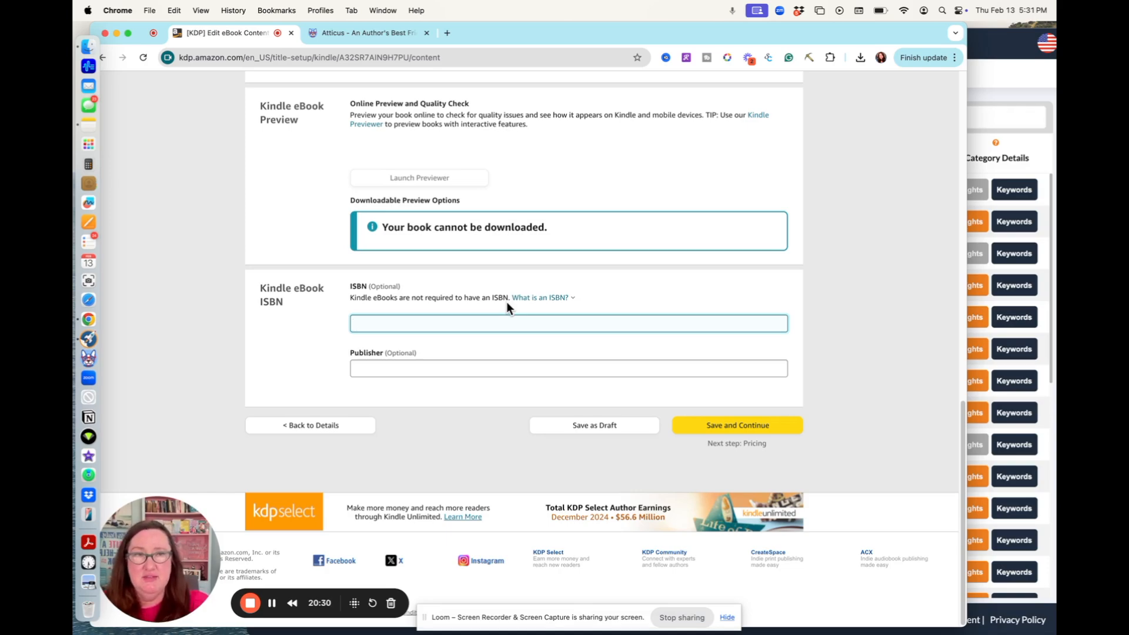
{"action": "left_click", "coordinate": [361, 366]}
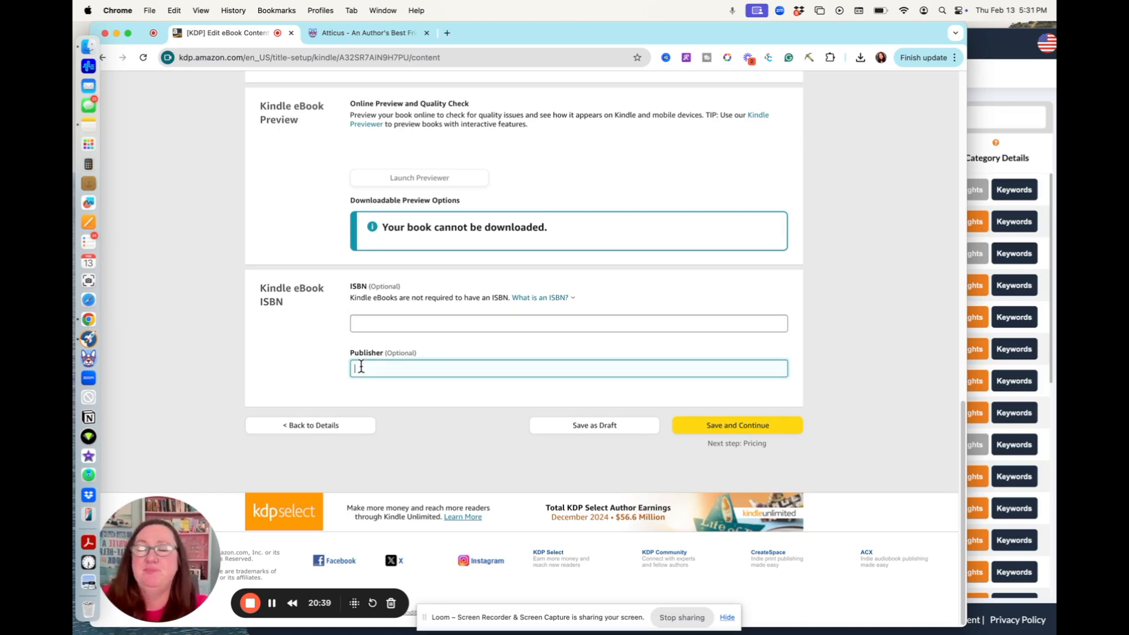
{"action": "type", "text": "Siesta Key "}
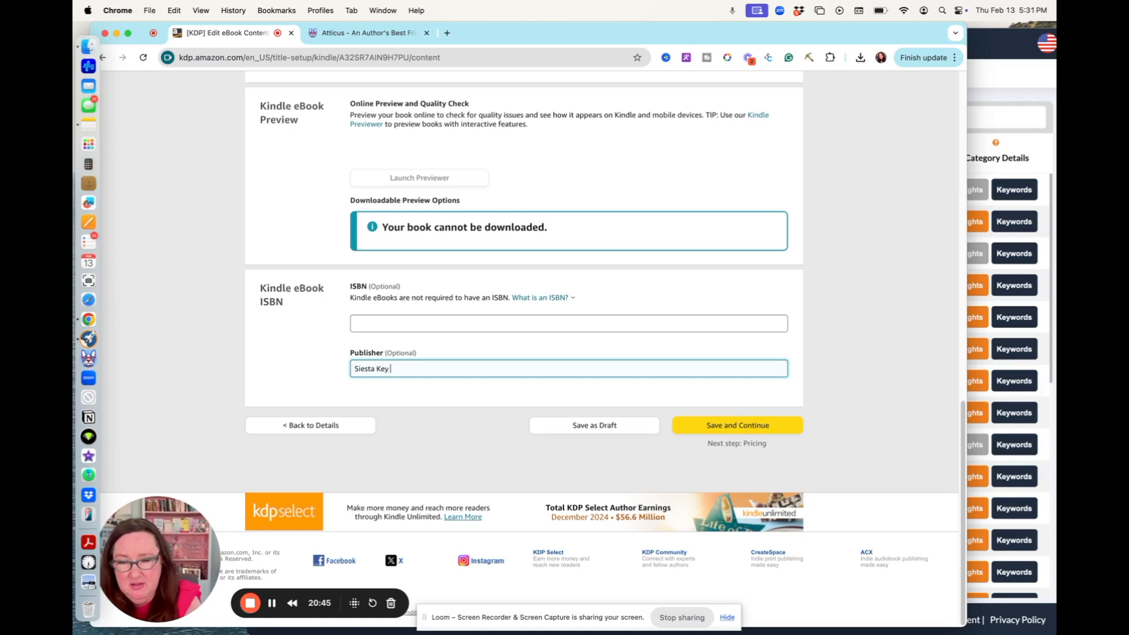
{"action": "type", "text": "House"}
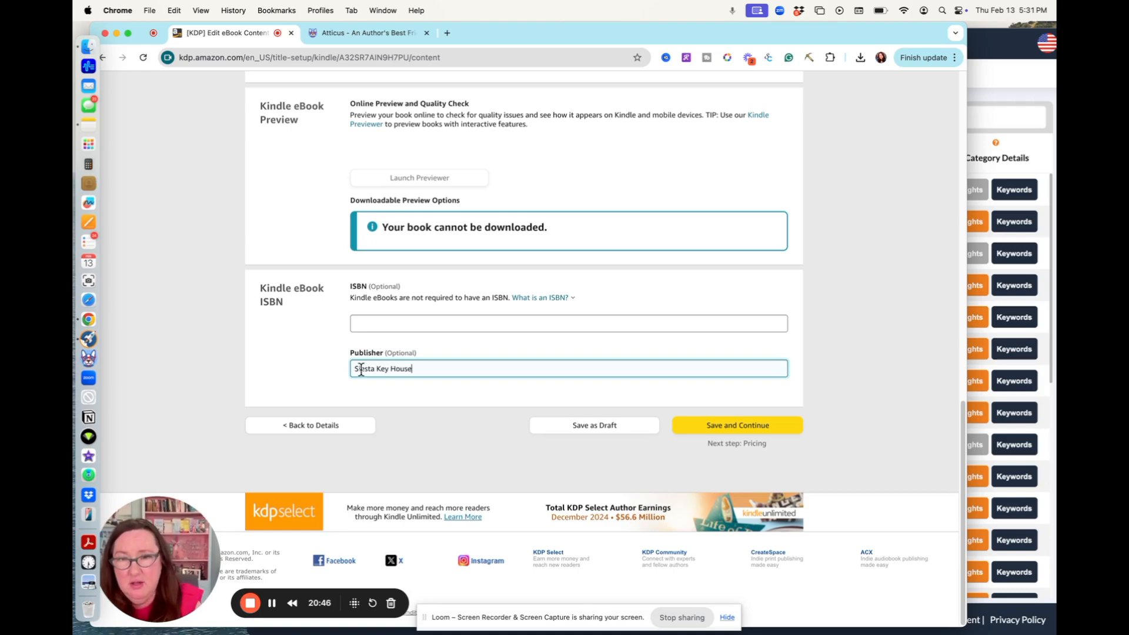
{"action": "left_click", "coordinate": [738, 430]}
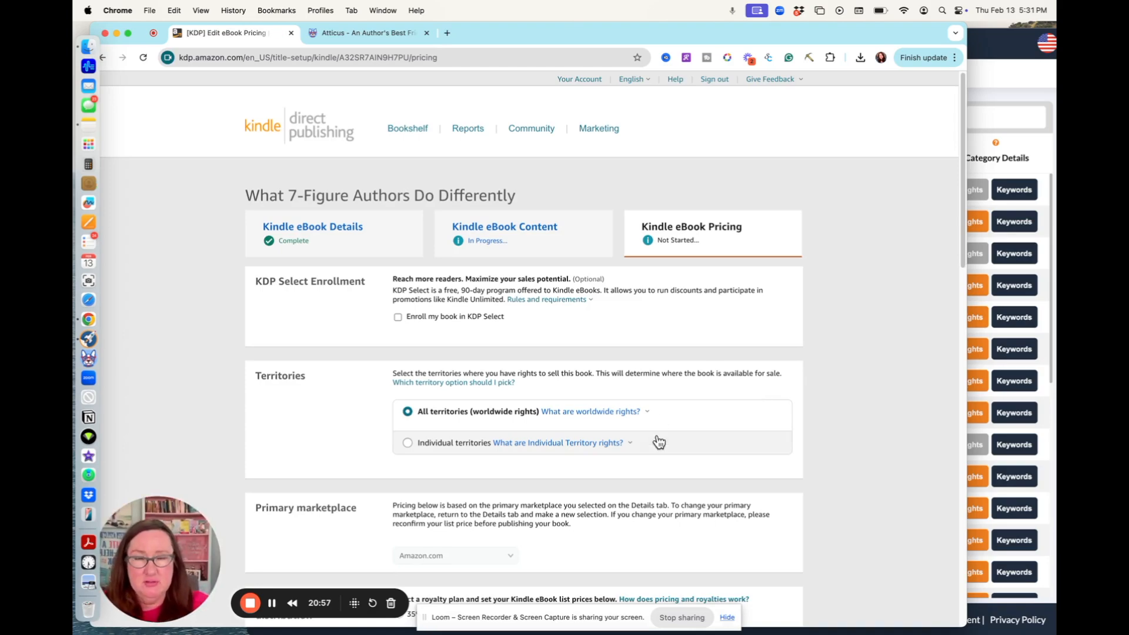
Step: Review the KDP Select enrollment, territories and primary marketplace sections of the eBook's pricing page
{"action": "scroll", "coordinate": [658, 447], "scroll_direction": "down", "scroll_amount": 3}
{"action": "scroll", "coordinate": [659, 451], "scroll_direction": "up", "scroll_amount": 2}
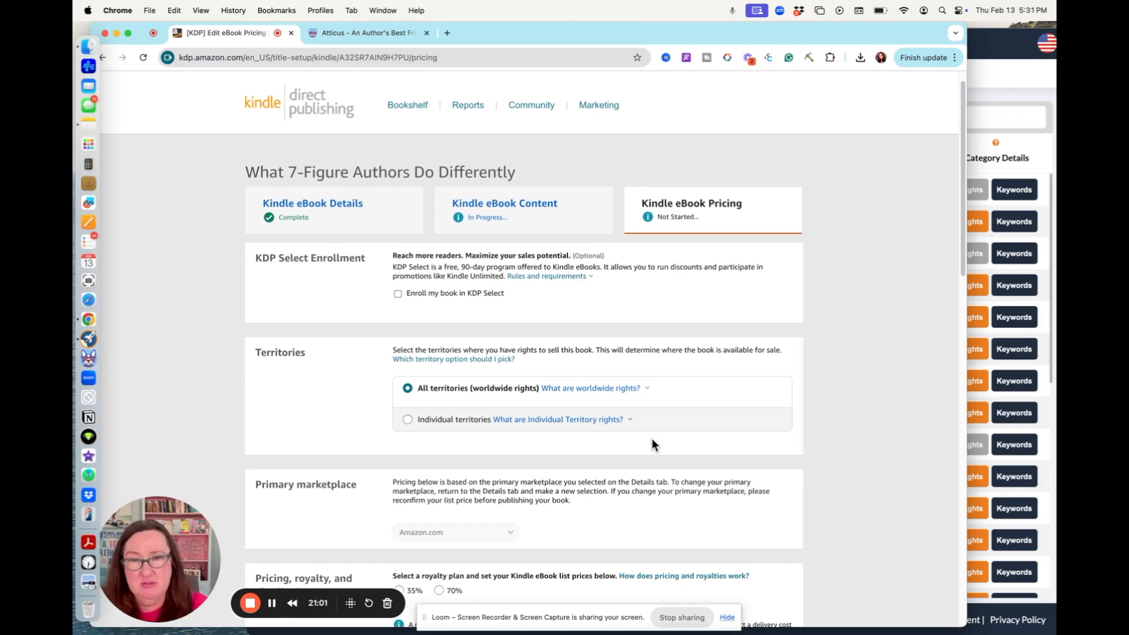
{"action": "scroll", "coordinate": [653, 445], "scroll_direction": "down", "scroll_amount": 3}
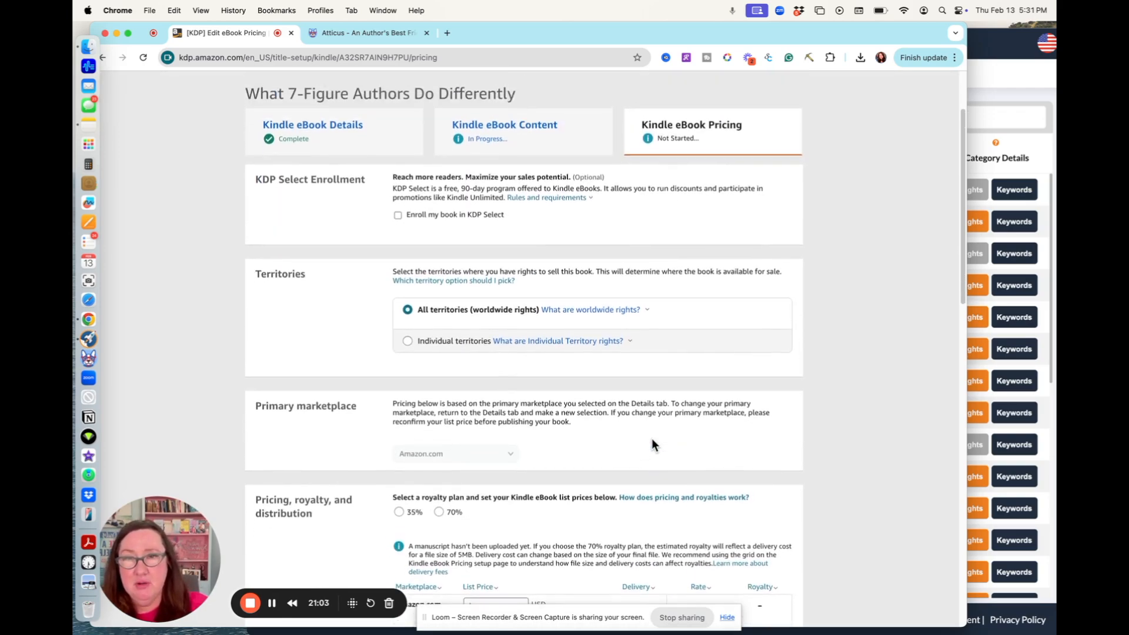
{"action": "scroll", "coordinate": [652, 439], "scroll_direction": "up", "scroll_amount": 1}
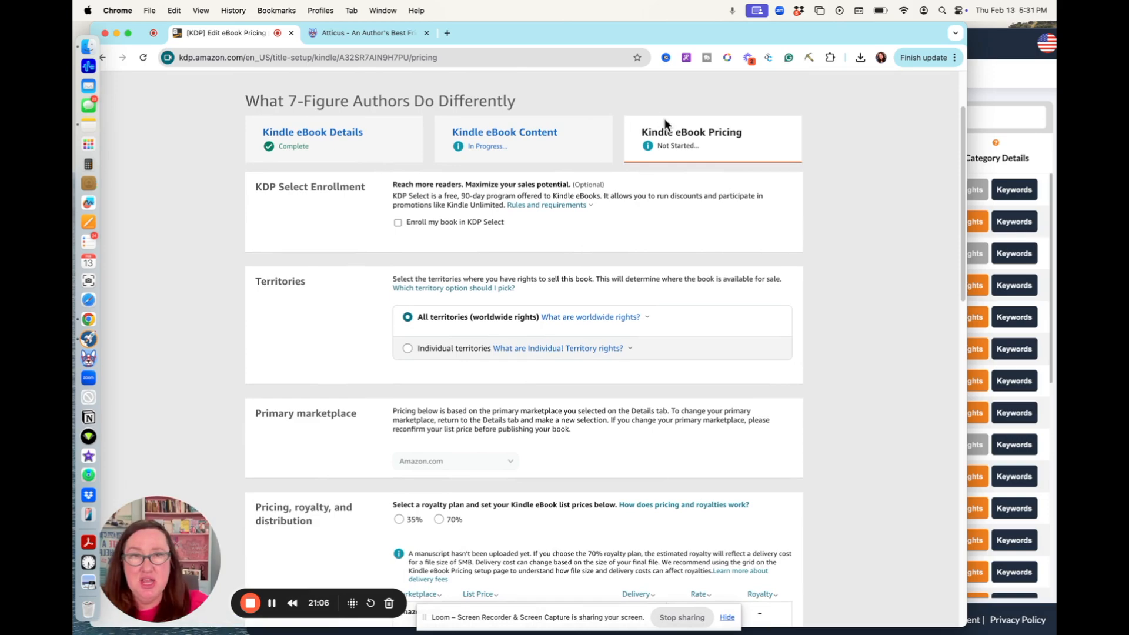
{"action": "scroll", "coordinate": [529, 274], "scroll_direction": "down", "scroll_amount": 1}
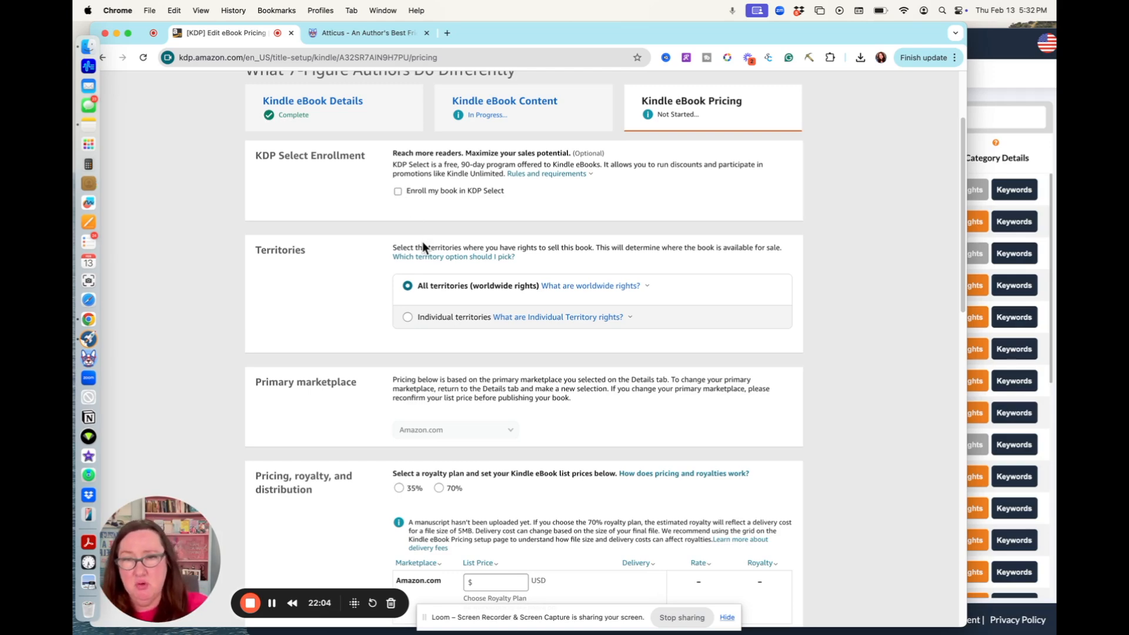
{"action": "scroll", "coordinate": [423, 302], "scroll_direction": "down", "scroll_amount": 2}
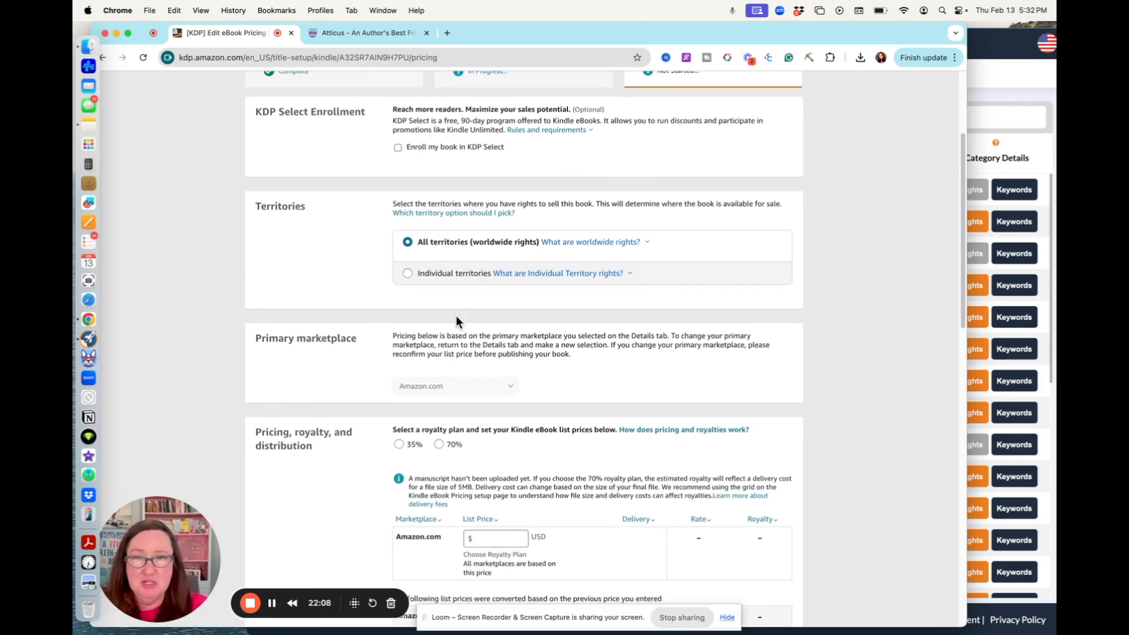
{"action": "scroll", "coordinate": [462, 264], "scroll_direction": "down", "scroll_amount": 3}
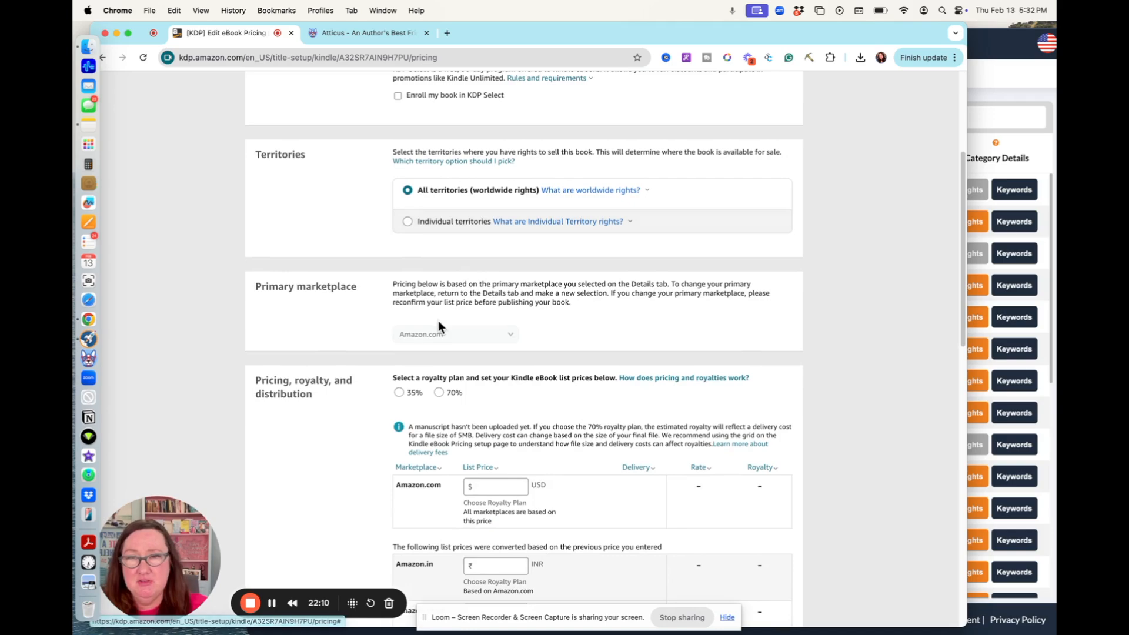
{"action": "scroll", "coordinate": [439, 320], "scroll_direction": "down", "scroll_amount": 4}
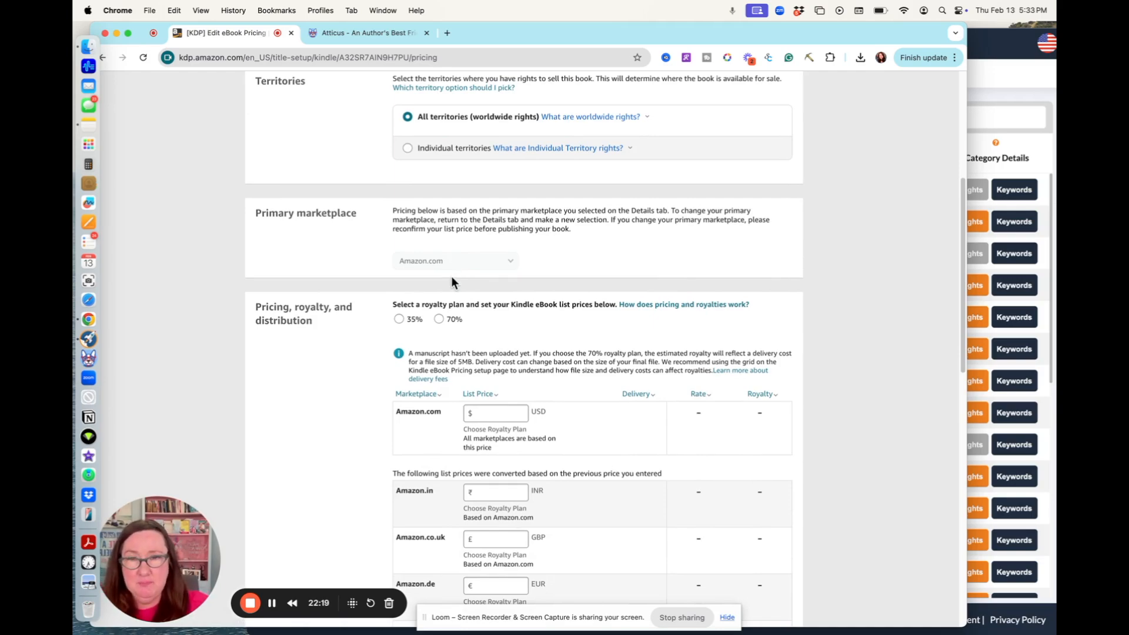
Step: Choose the 70% royalty plan and set the Amazon.com list price to 4.99 USD
{"action": "scroll", "coordinate": [524, 325], "scroll_direction": "down", "scroll_amount": 3}
{"action": "left_click", "coordinate": [439, 257]}
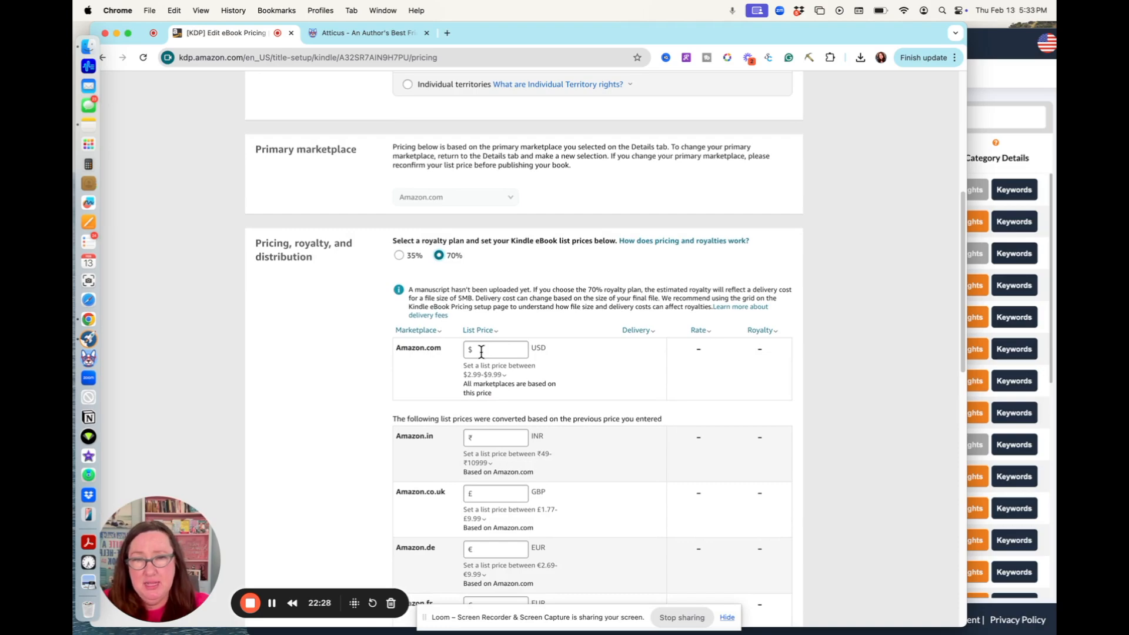
{"action": "left_click", "coordinate": [481, 351]}
{"action": "type", "text": "4.99"}
{"action": "left_click", "coordinate": [484, 375]}
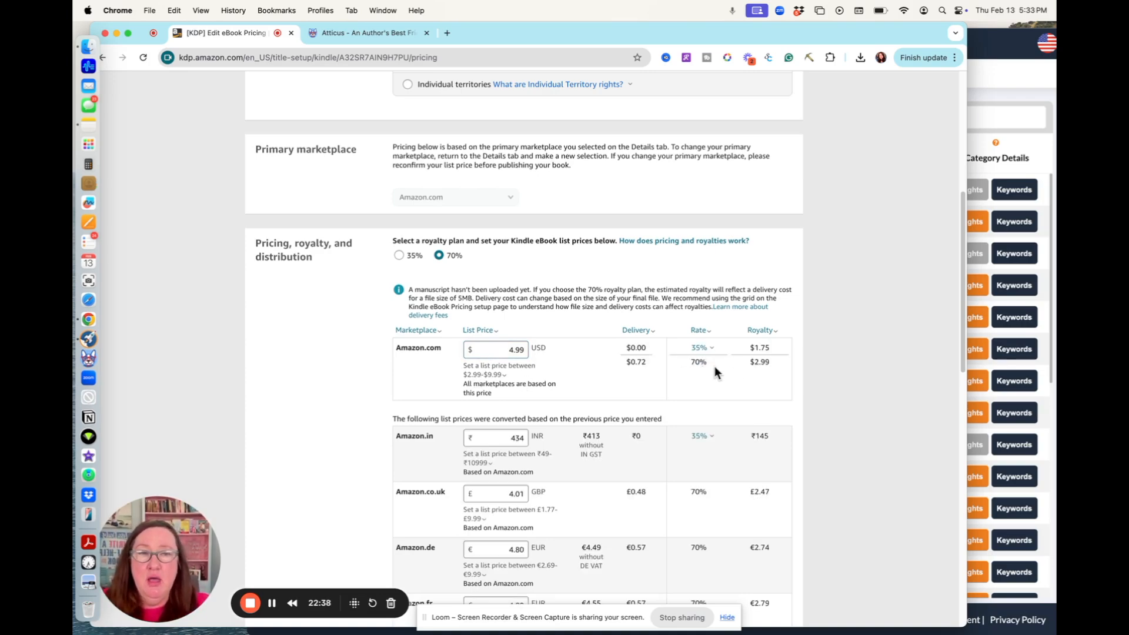
Step: Review the Amazon.com royalty and the converted list prices for the other marketplaces
{"action": "left_click_drag", "start_coordinate": [768, 362], "coordinate": [748, 364]}
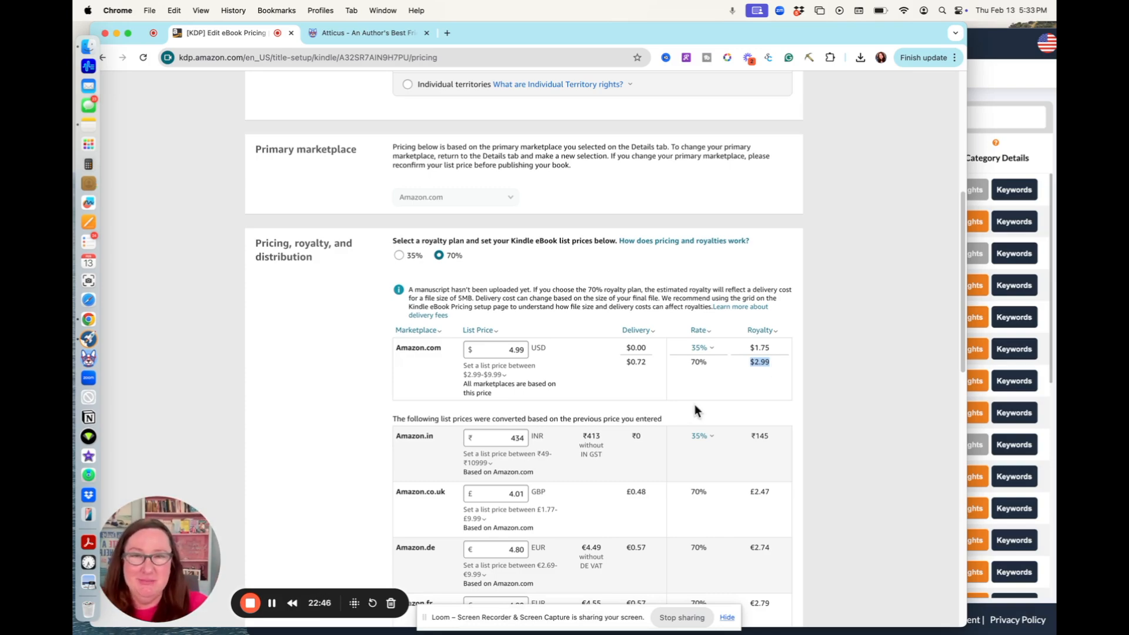
{"action": "scroll", "coordinate": [708, 390], "scroll_direction": "down", "scroll_amount": 2}
{"action": "scroll", "coordinate": [706, 393], "scroll_direction": "down", "scroll_amount": 1}
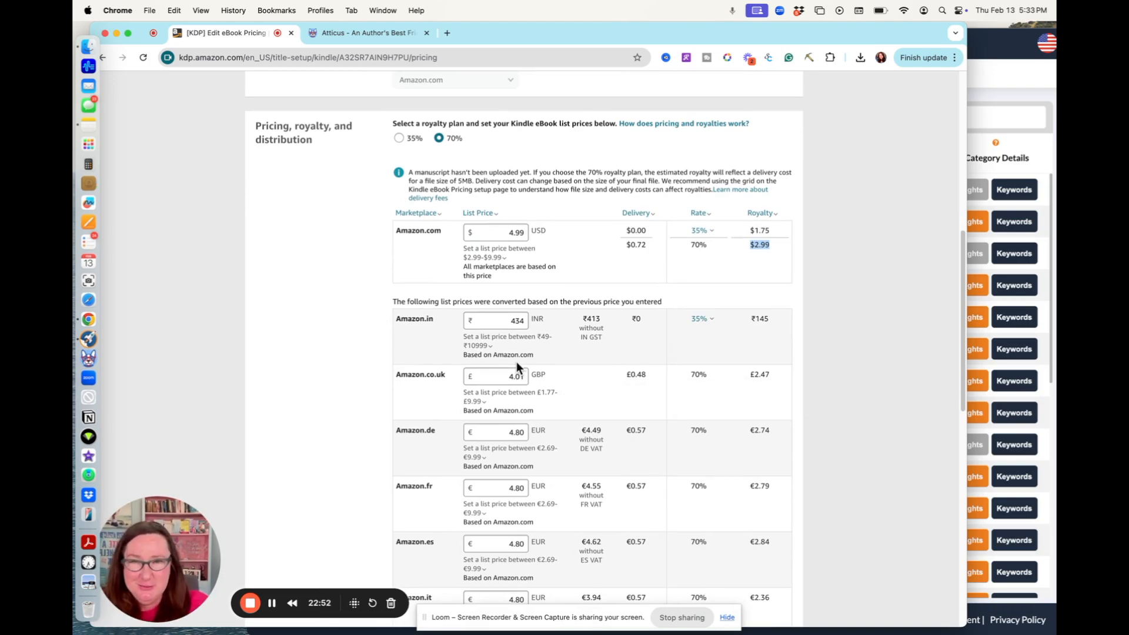
{"action": "scroll", "coordinate": [516, 362], "scroll_direction": "down", "scroll_amount": 2}
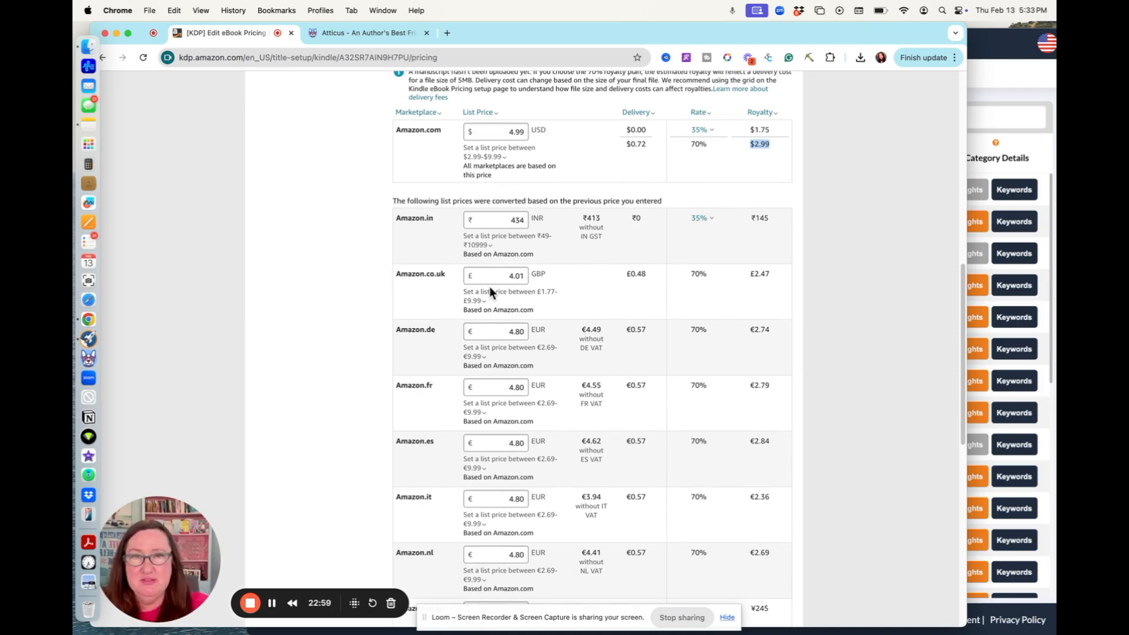
{"action": "scroll", "coordinate": [489, 287], "scroll_direction": "up", "scroll_amount": 2}
{"action": "double_click", "coordinate": [526, 205]}
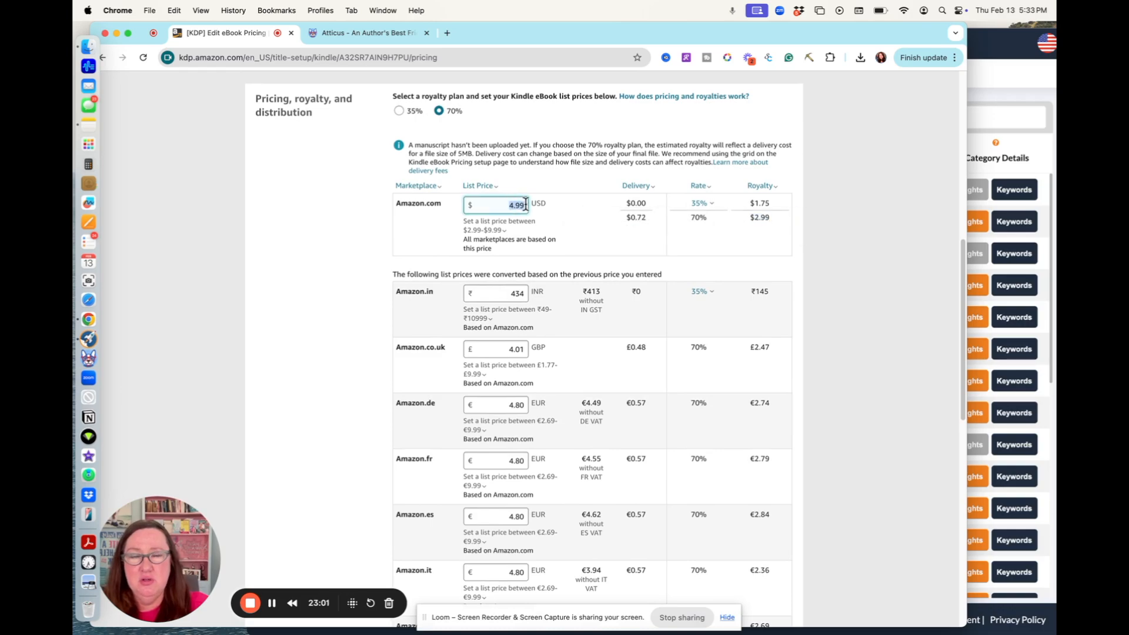
{"action": "key", "text": "Tab"}
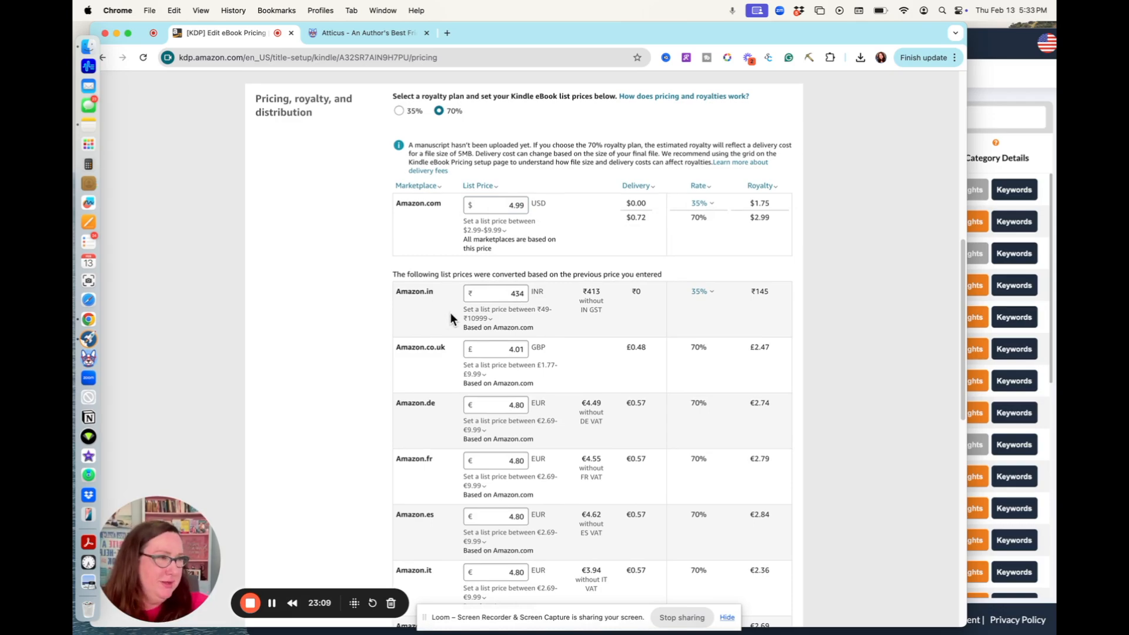
Step: Set the list prices to 399 INR for Amazon.in, 3.99 GBP for Amazon.co.uk and 4.99 EUR for Amazon.de
{"action": "left_click", "coordinate": [512, 294]}
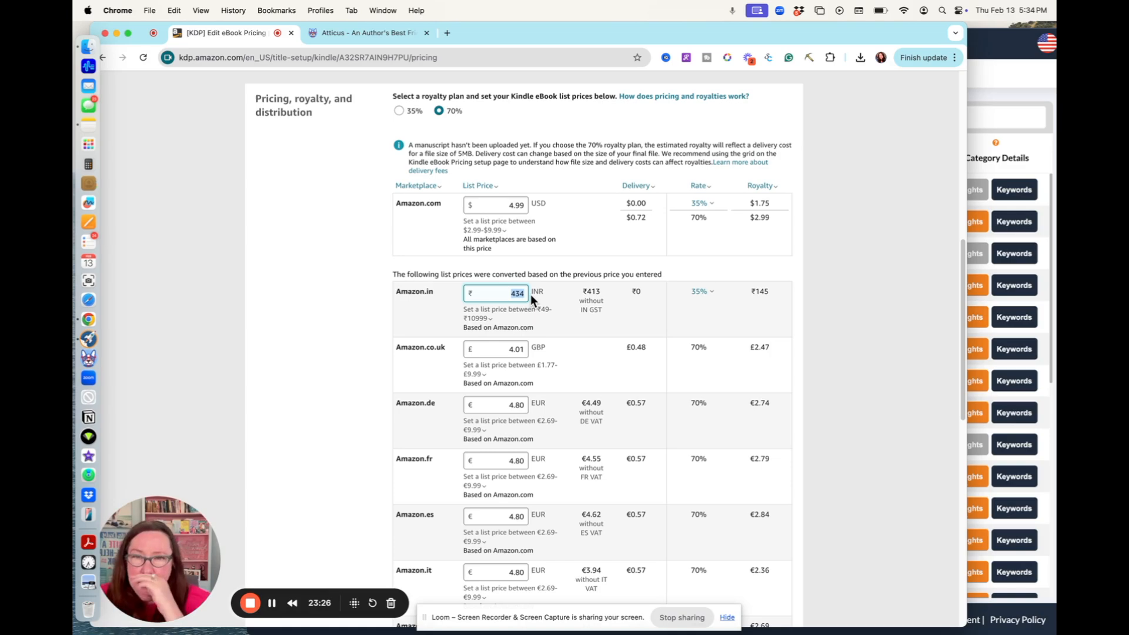
{"action": "type", "text": "399"}
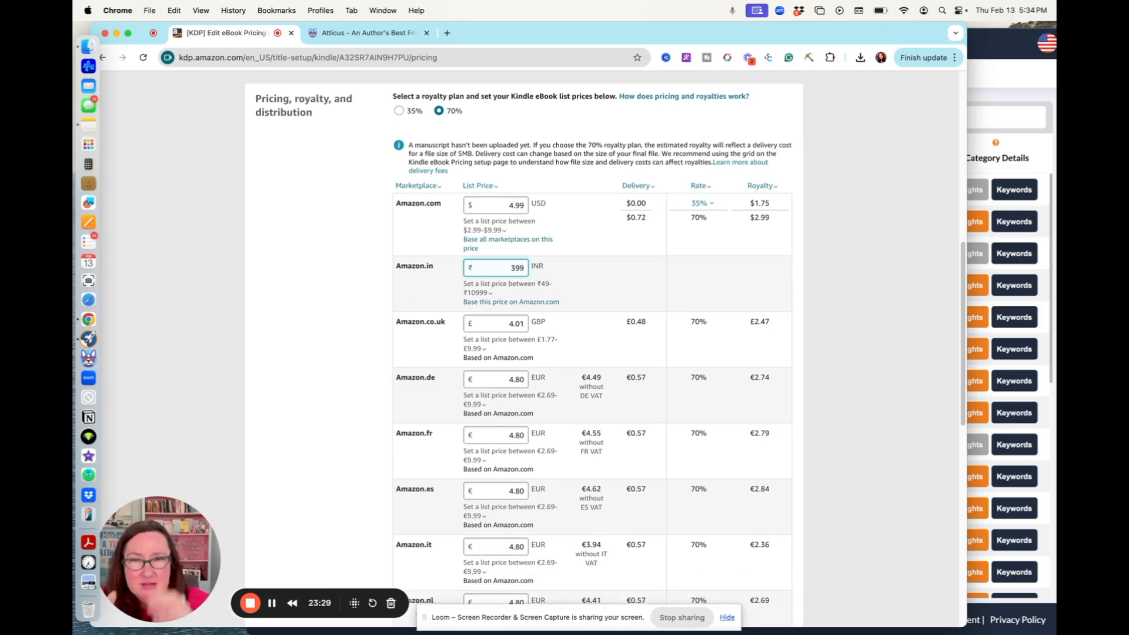
{"action": "left_click", "coordinate": [500, 328]}
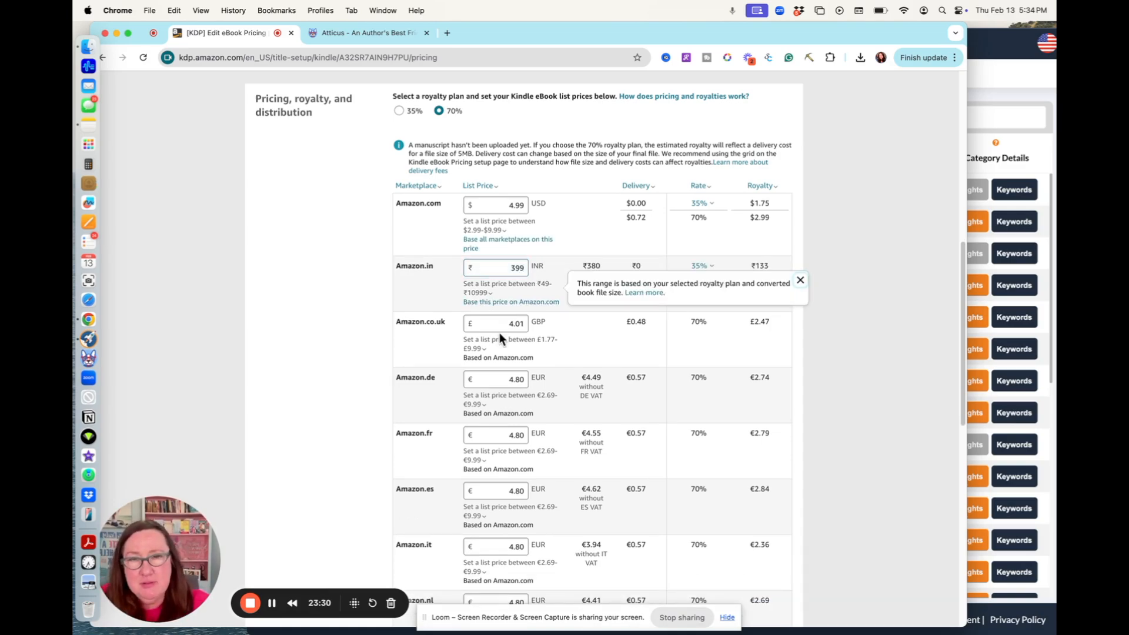
{"action": "double_click", "coordinate": [499, 325]}
{"action": "type", "text": "3.99"}
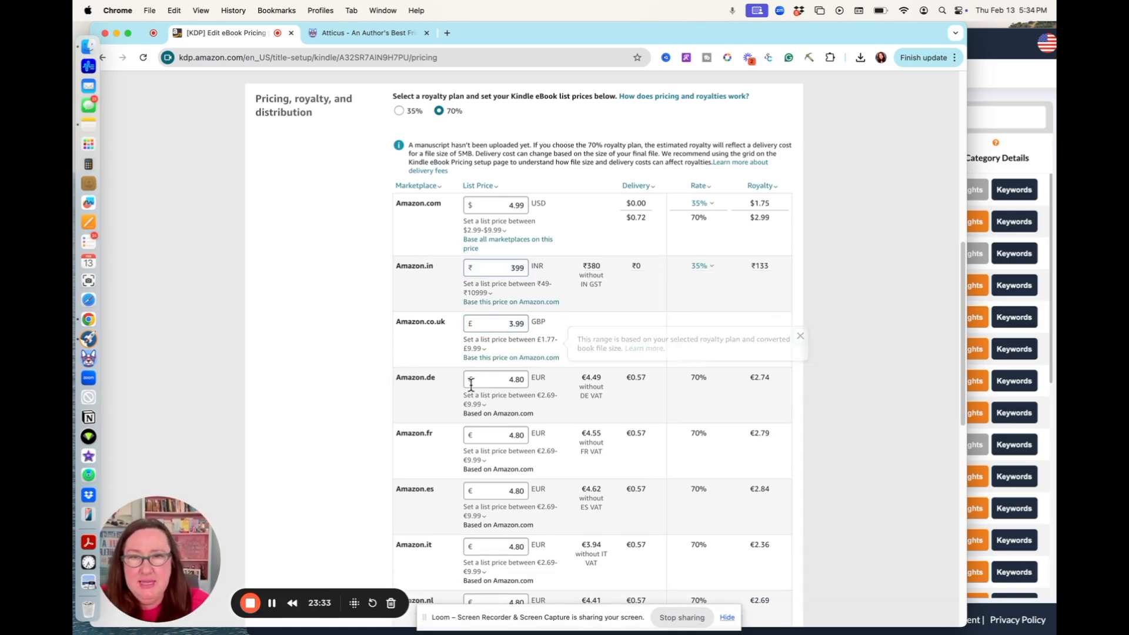
{"action": "double_click", "coordinate": [517, 379]}
{"action": "type", "text": "4.99"}
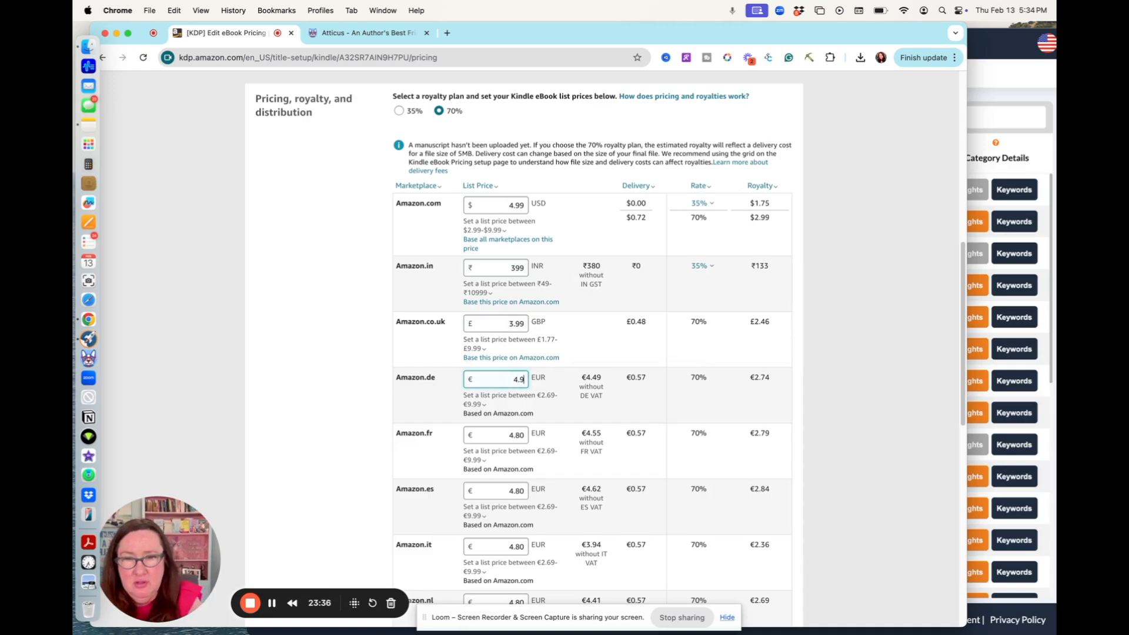
Step: Set the Amazon.co.uk list price to 4.99 GBP
{"action": "left_click", "coordinate": [510, 323]}
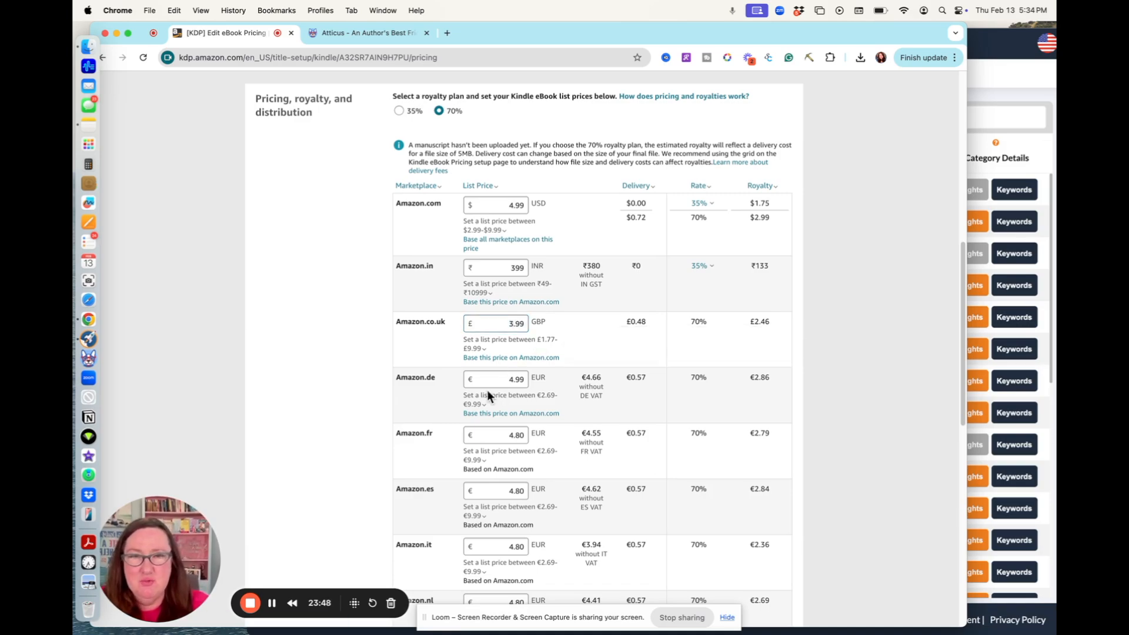
{"action": "scroll", "coordinate": [505, 306], "scroll_direction": "down", "scroll_amount": 1}
{"action": "left_click", "coordinate": [512, 288]}
{"action": "type", "text": "4"}
Step: Set the list prices for Amazon.fr, Amazon.es, Amazon.it and Amazon.nl to 4.99 EUR each
{"action": "left_click_drag", "start_coordinate": [516, 400], "coordinate": [525, 400]}
{"action": "type", "text": "99"}
{"action": "left_click", "coordinate": [516, 456]}
{"action": "left_click_drag", "start_coordinate": [516, 456], "coordinate": [526, 456]}
{"action": "type", "text": "99"}
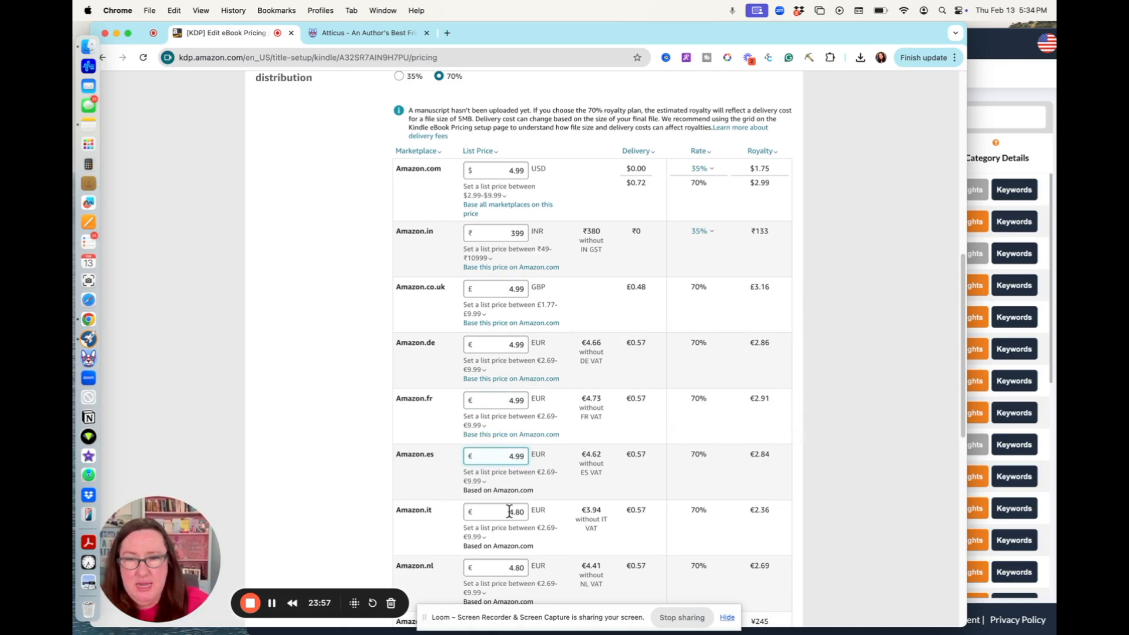
{"action": "left_click_drag", "start_coordinate": [516, 512], "coordinate": [526, 512]}
{"action": "type", "text": "99"}
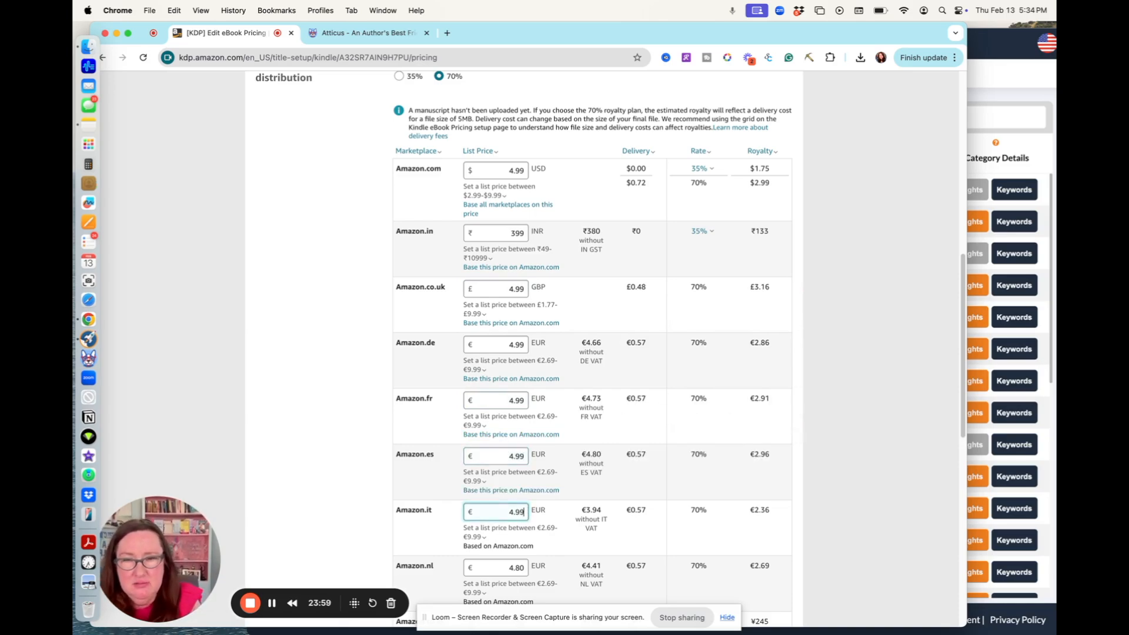
{"action": "scroll", "coordinate": [524, 521], "scroll_direction": "down", "scroll_amount": 3}
{"action": "left_click_drag", "start_coordinate": [514, 423], "coordinate": [529, 426]}
{"action": "type", "text": "99"}
Step: Set the list prices to 749 JPY for Amazon.co.jp and 6.99 CAD for Amazon.ca
{"action": "scroll", "coordinate": [517, 427], "scroll_direction": "down", "scroll_amount": 2}
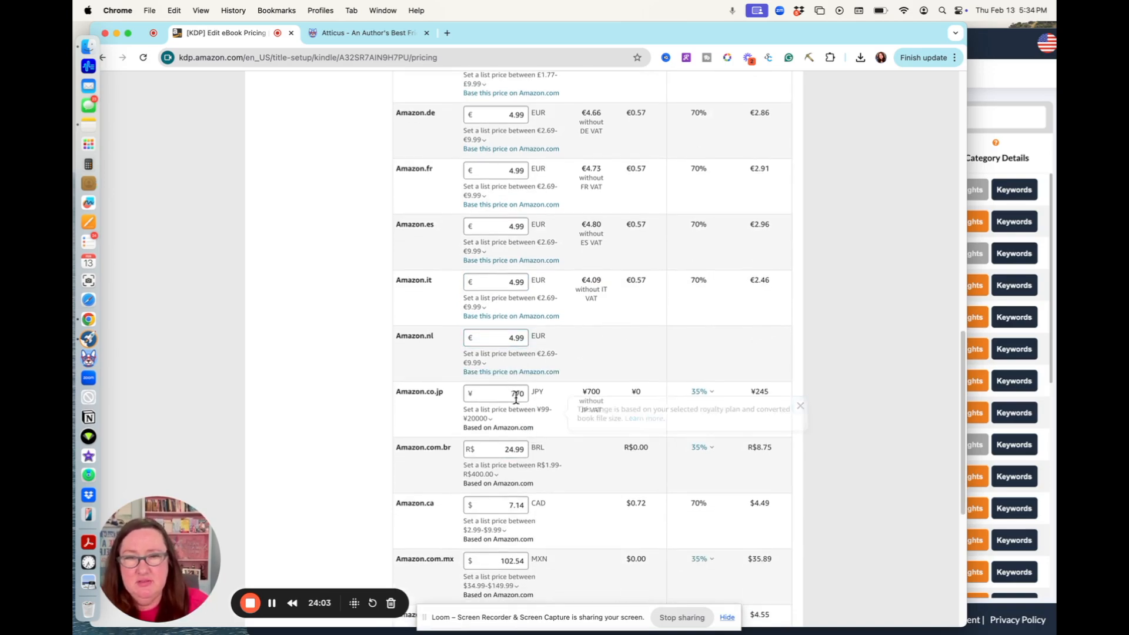
{"action": "left_click_drag", "start_coordinate": [513, 394], "coordinate": [526, 394]}
{"action": "type", "text": "49"}
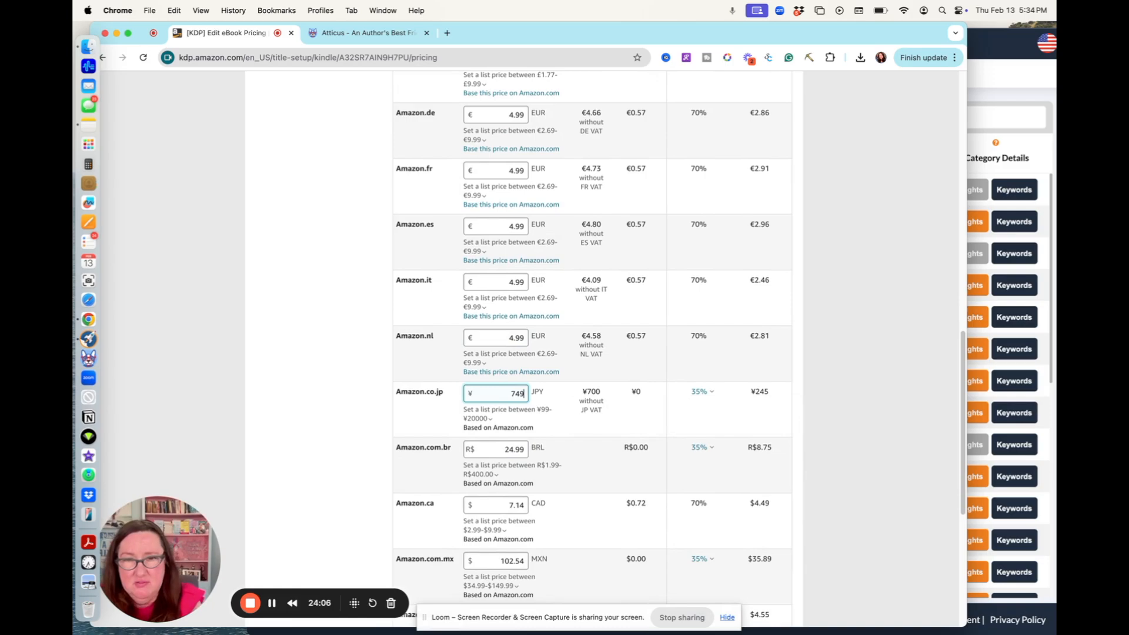
{"action": "left_click", "coordinate": [491, 418]}
{"action": "scroll", "coordinate": [509, 479], "scroll_direction": "down", "scroll_amount": 2}
{"action": "scroll", "coordinate": [509, 480], "scroll_direction": "down", "scroll_amount": 1}
{"action": "double_click", "coordinate": [517, 393]}
{"action": "type", "text": "6.99"}
{"action": "left_click", "coordinate": [546, 408]}
Step: Set the list prices to 102.49 MXN for Amazon.com.mx and 7.99 AUD for Amazon.com.au
{"action": "scroll", "coordinate": [545, 408], "scroll_direction": "down", "scroll_amount": 2}
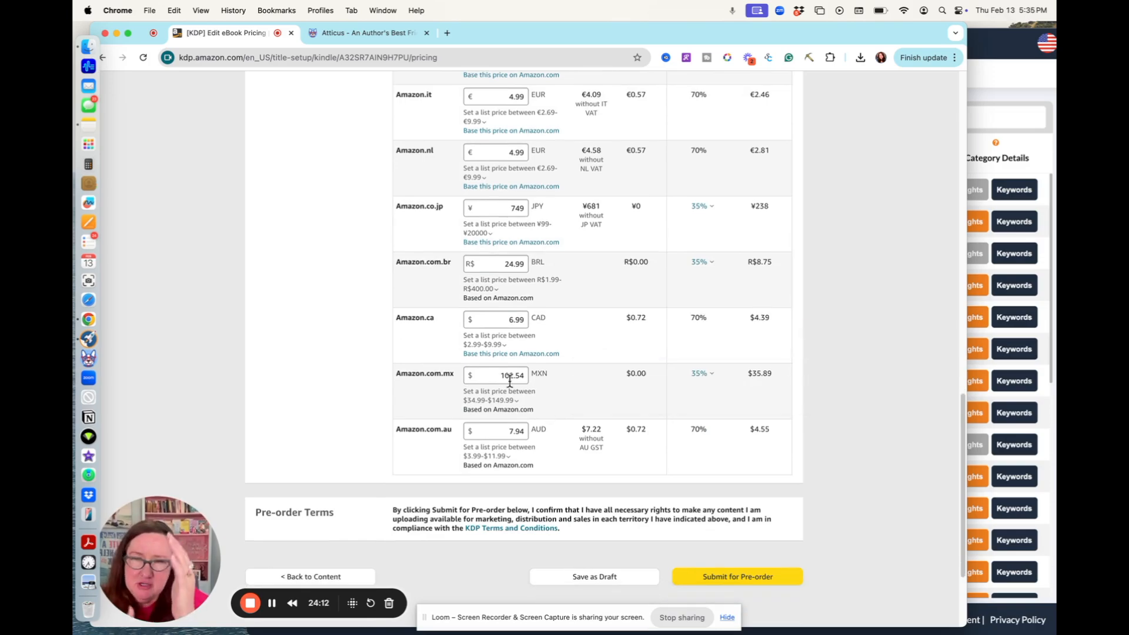
{"action": "left_click_drag", "start_coordinate": [516, 375], "coordinate": [525, 376]}
{"action": "type", "text": "49"}
{"action": "left_click", "coordinate": [551, 383]}
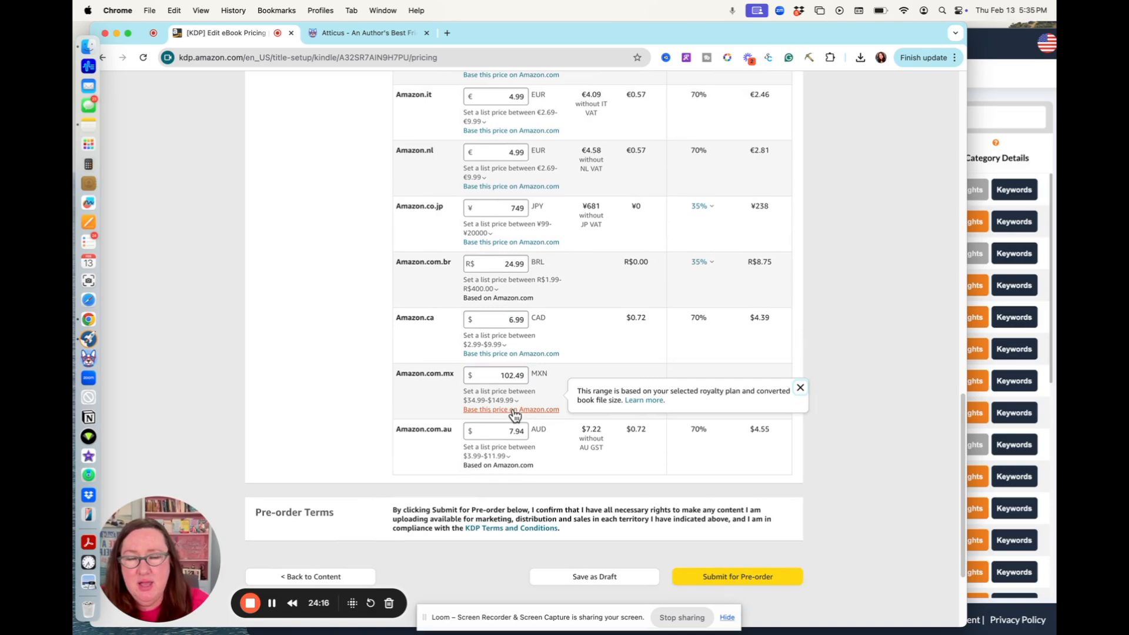
{"action": "left_click", "coordinate": [507, 438]}
{"action": "key", "text": "BackSpace"}
{"action": "type", "text": "9"}
{"action": "left_click", "coordinate": [607, 404]}
Step: Check the marketplace prices, submit the eBook for pre-order, and dismiss the offer to start a paperback
{"action": "scroll", "coordinate": [607, 404], "scroll_direction": "down", "scroll_amount": 2}
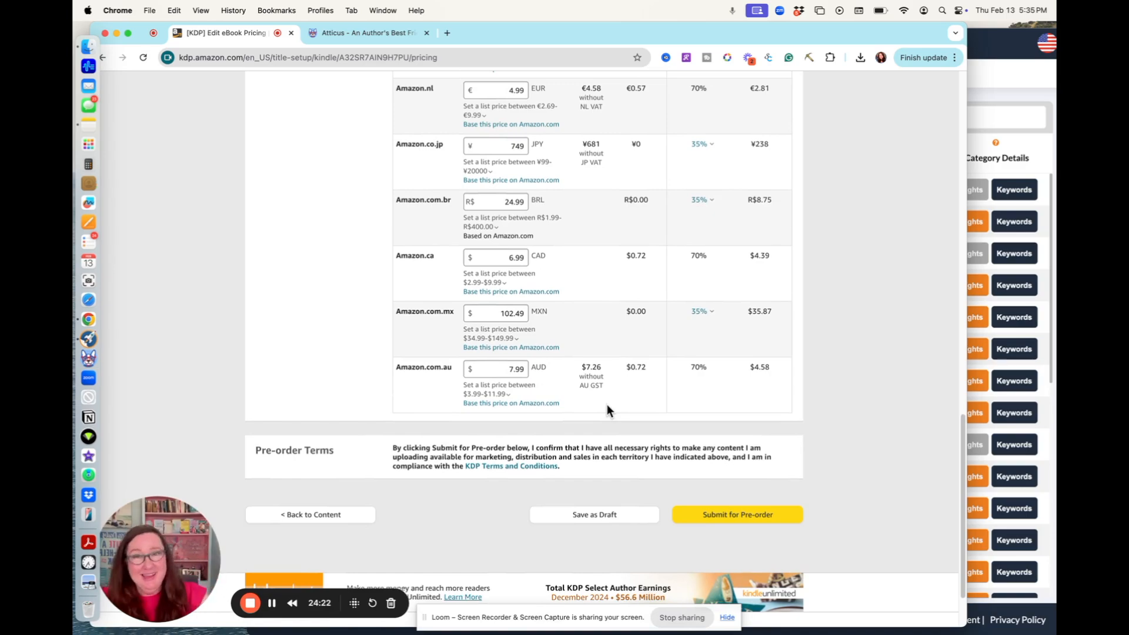
{"action": "scroll", "coordinate": [607, 404], "scroll_direction": "up", "scroll_amount": 10}
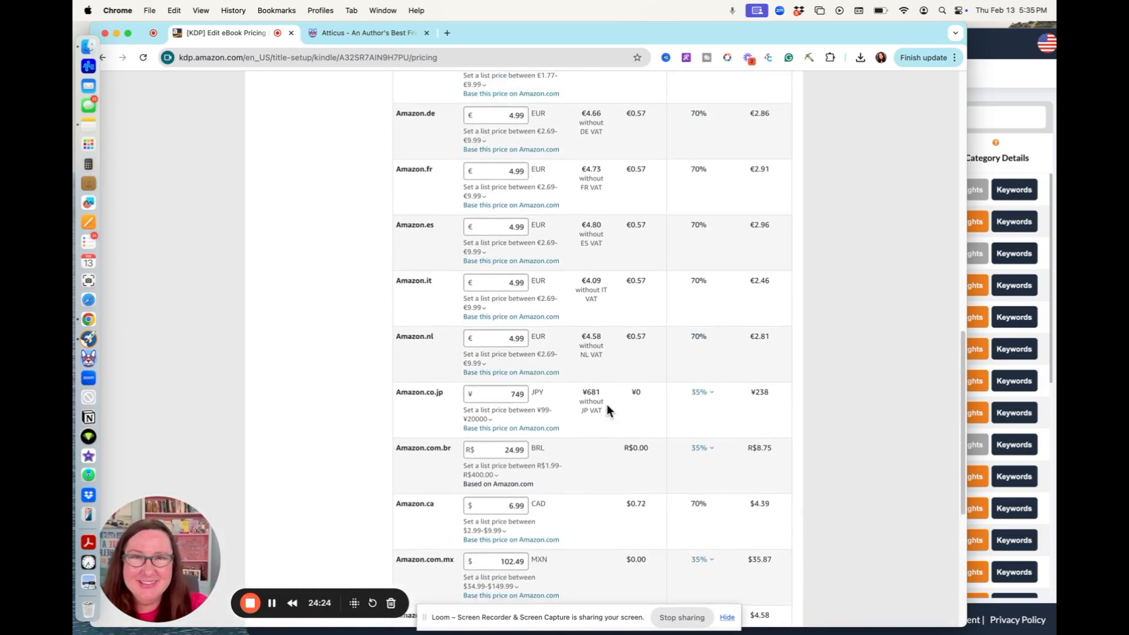
{"action": "scroll", "coordinate": [607, 404], "scroll_direction": "up", "scroll_amount": 6}
{"action": "scroll", "coordinate": [607, 404], "scroll_direction": "down", "scroll_amount": 20}
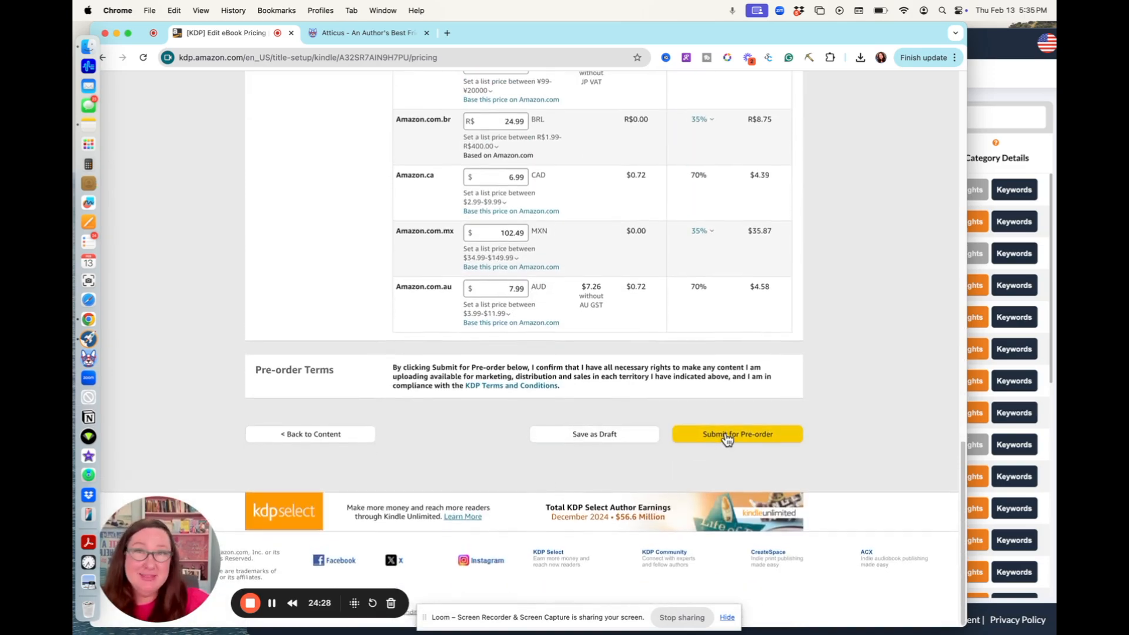
{"action": "left_click", "coordinate": [728, 436]}
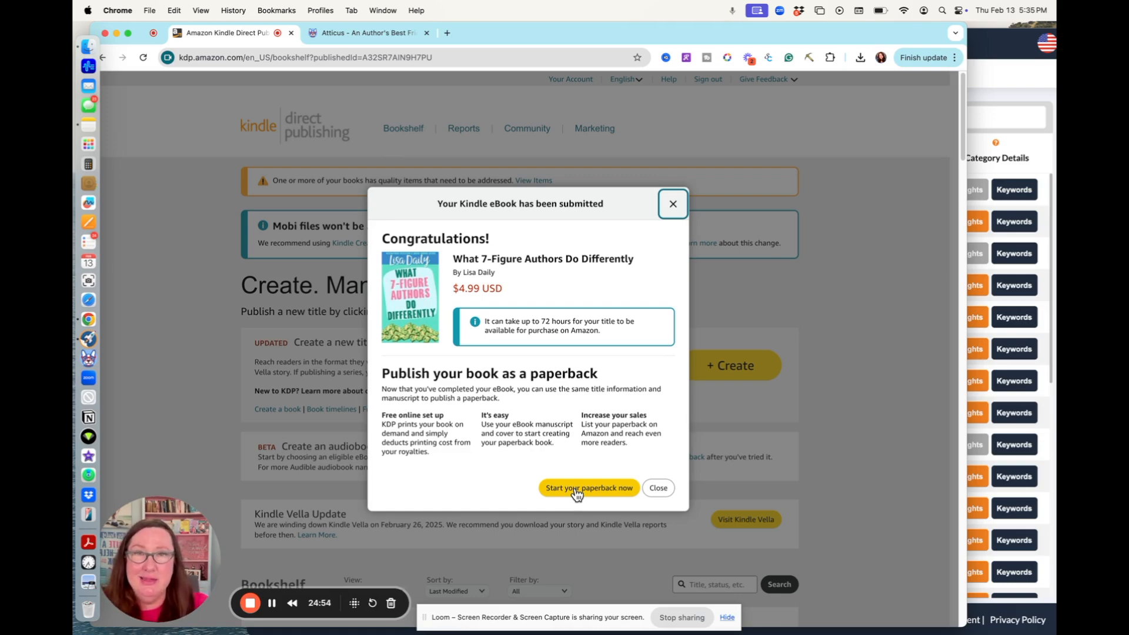
{"action": "left_click", "coordinate": [659, 489]}
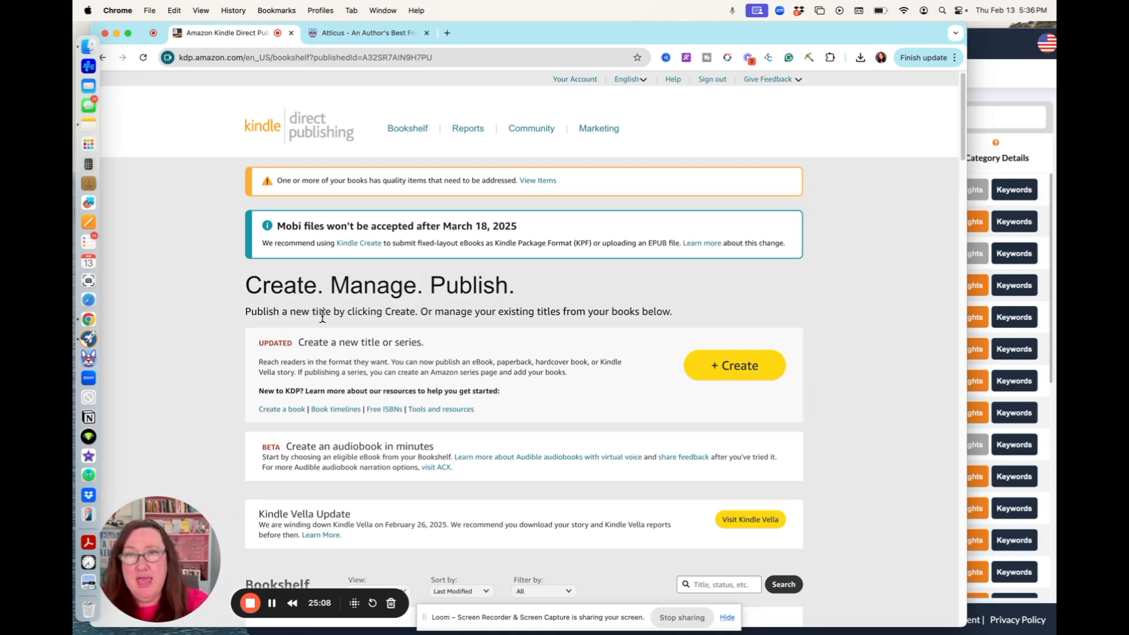
Step: Look over the Atticus website's home page and enlarge the browser window to fill the screen
{"action": "left_click", "coordinate": [354, 33]}
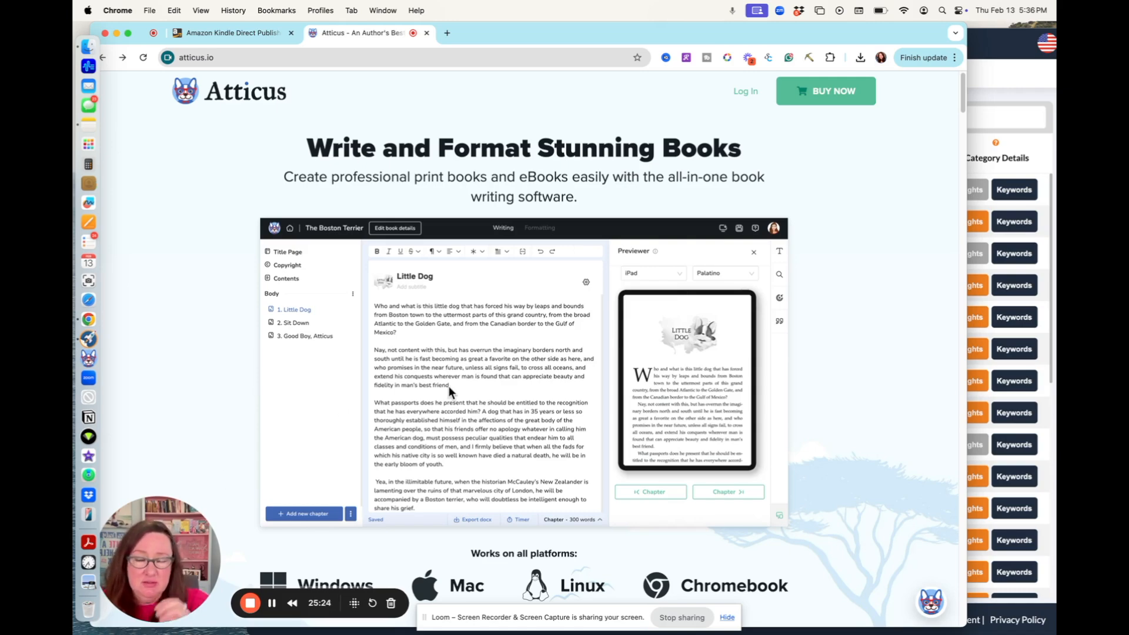
{"action": "scroll", "coordinate": [543, 470], "scroll_direction": "down", "scroll_amount": 2}
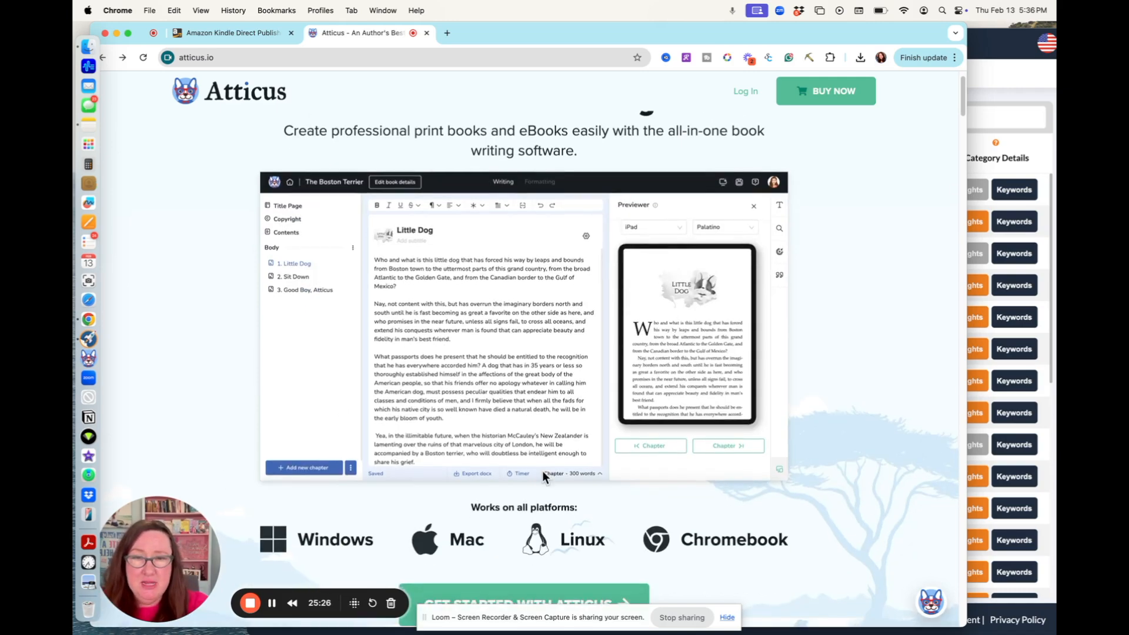
{"action": "scroll", "coordinate": [542, 471], "scroll_direction": "up", "scroll_amount": 1}
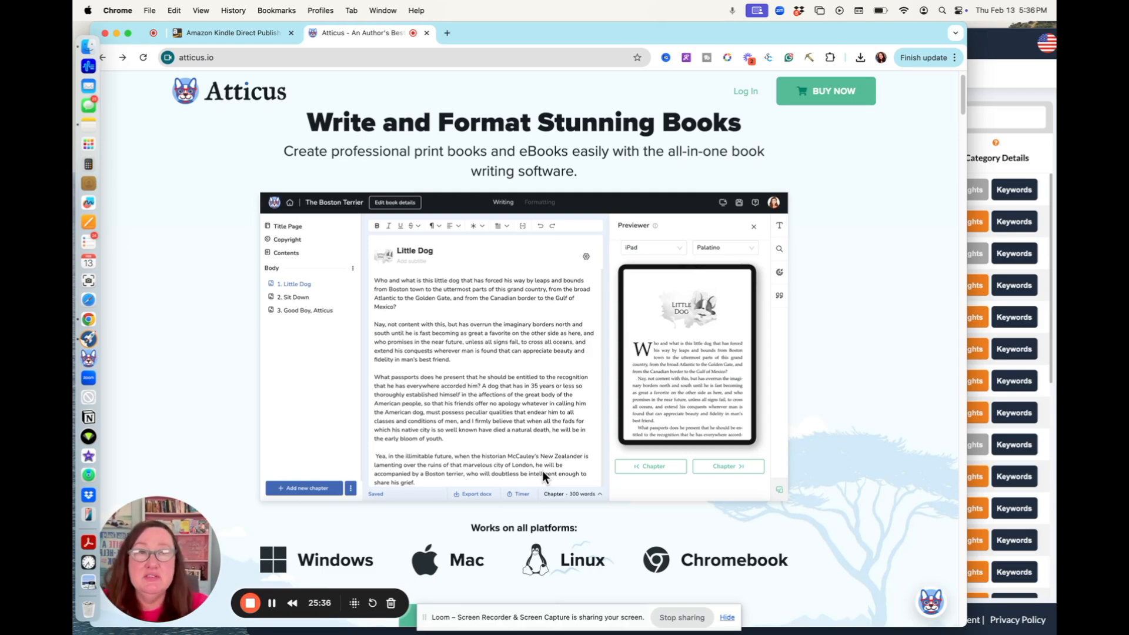
{"action": "scroll", "coordinate": [542, 475], "scroll_direction": "down", "scroll_amount": 2}
{"action": "scroll", "coordinate": [543, 471], "scroll_direction": "up", "scroll_amount": 2}
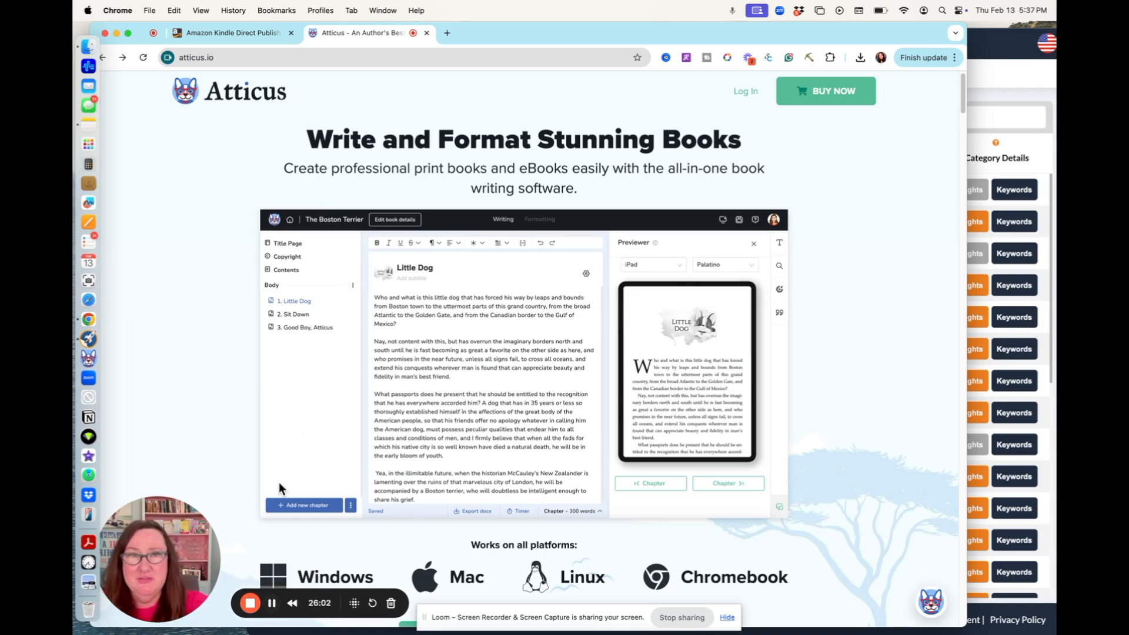
{"action": "left_click_drag", "start_coordinate": [598, 32], "coordinate": [654, 97]}
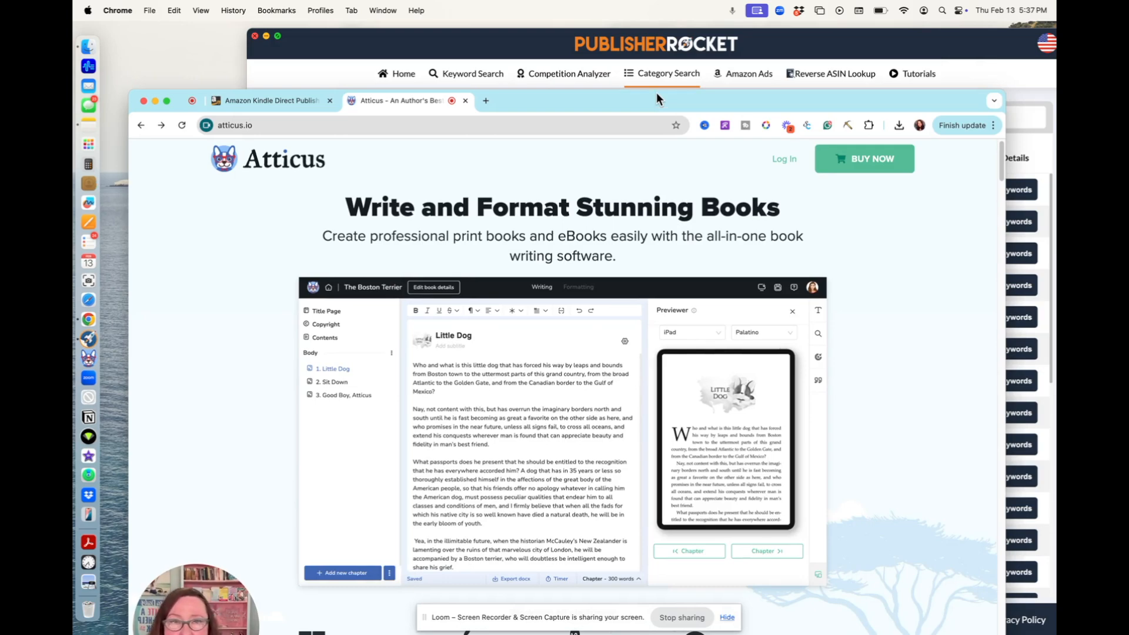
{"action": "double_click", "coordinate": [657, 93]}
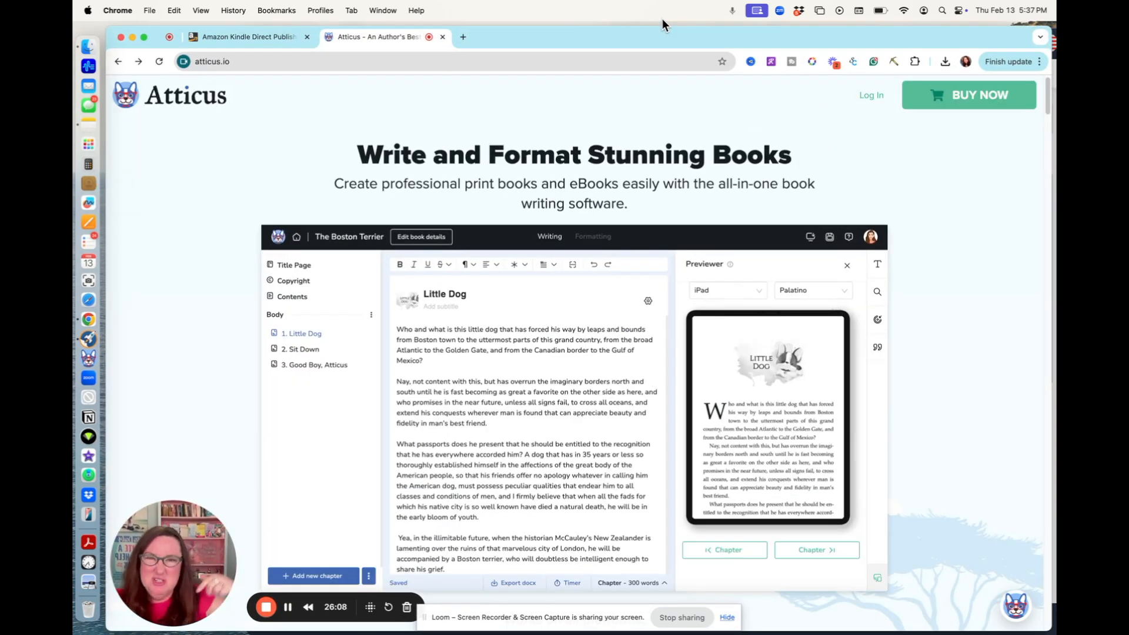